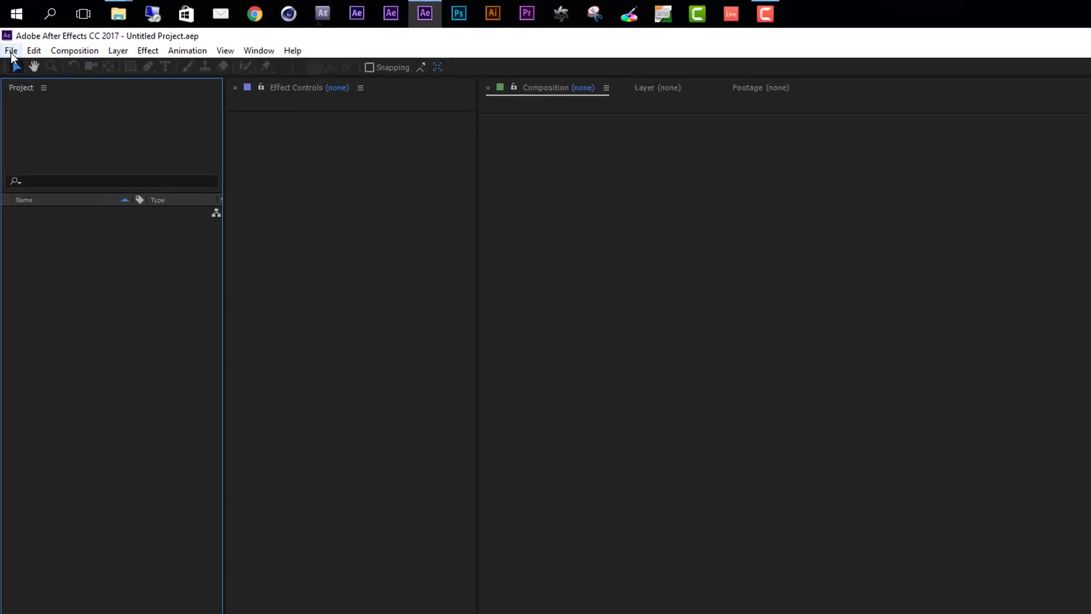
Open the project 3D Magic Cube Logo Reveal.aep and accept its conversion from version 10.0
click(11, 52)
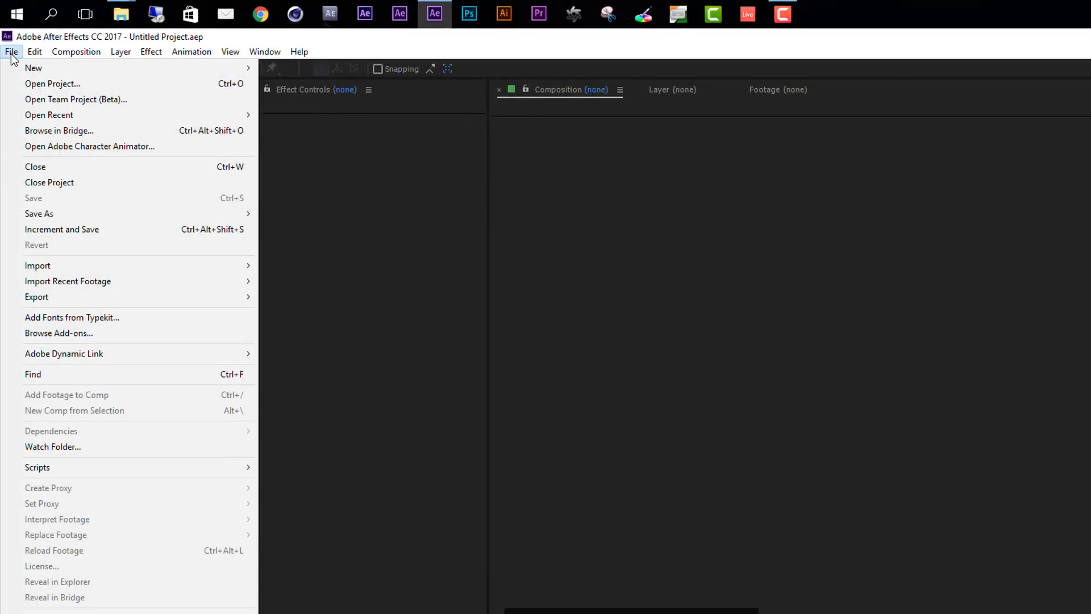
click(57, 83)
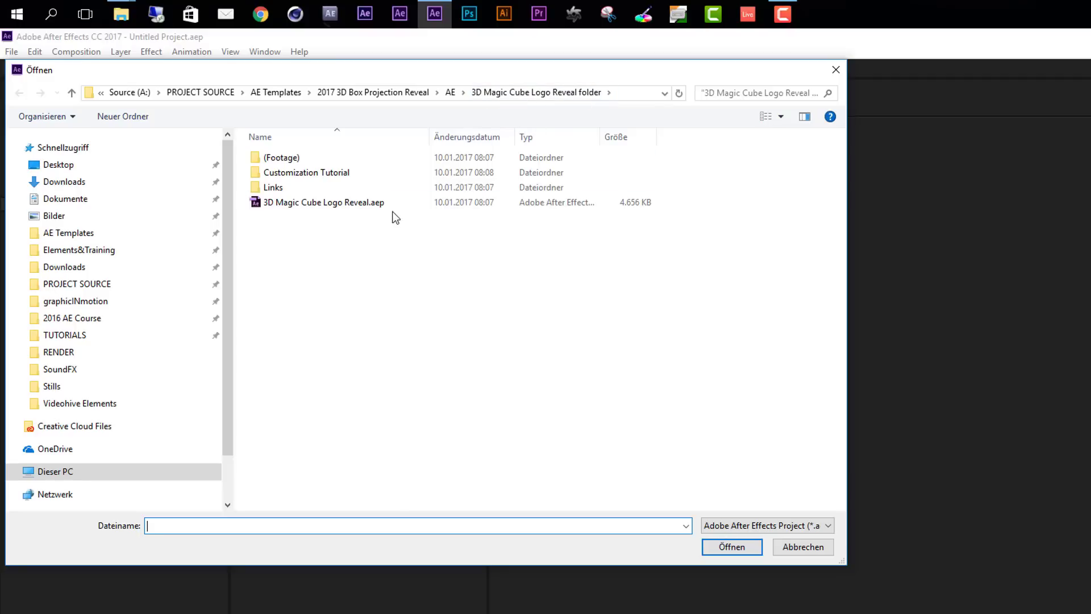
click(322, 205)
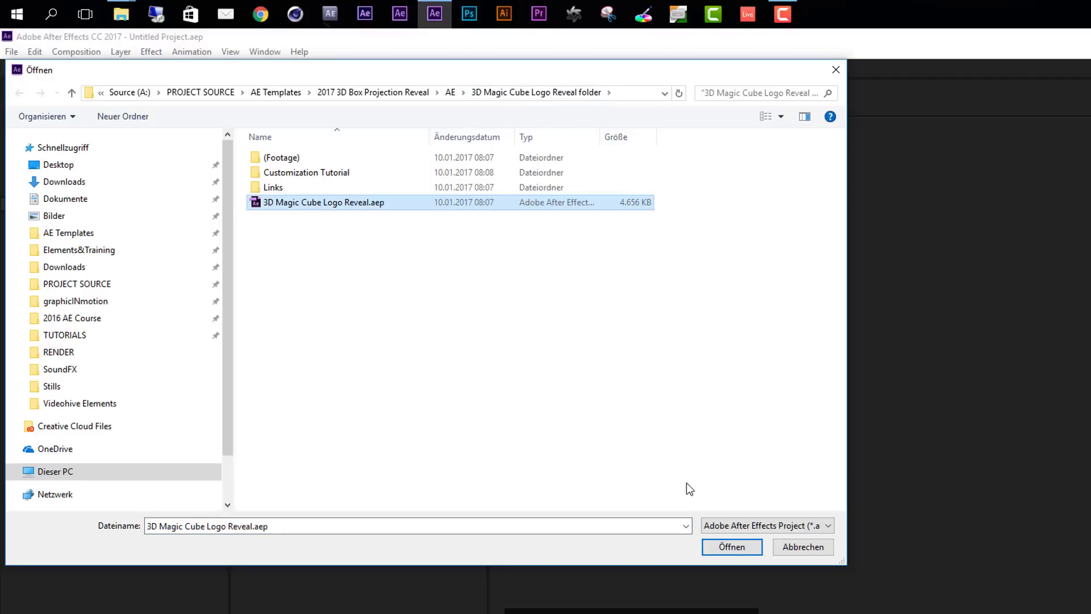
click(731, 548)
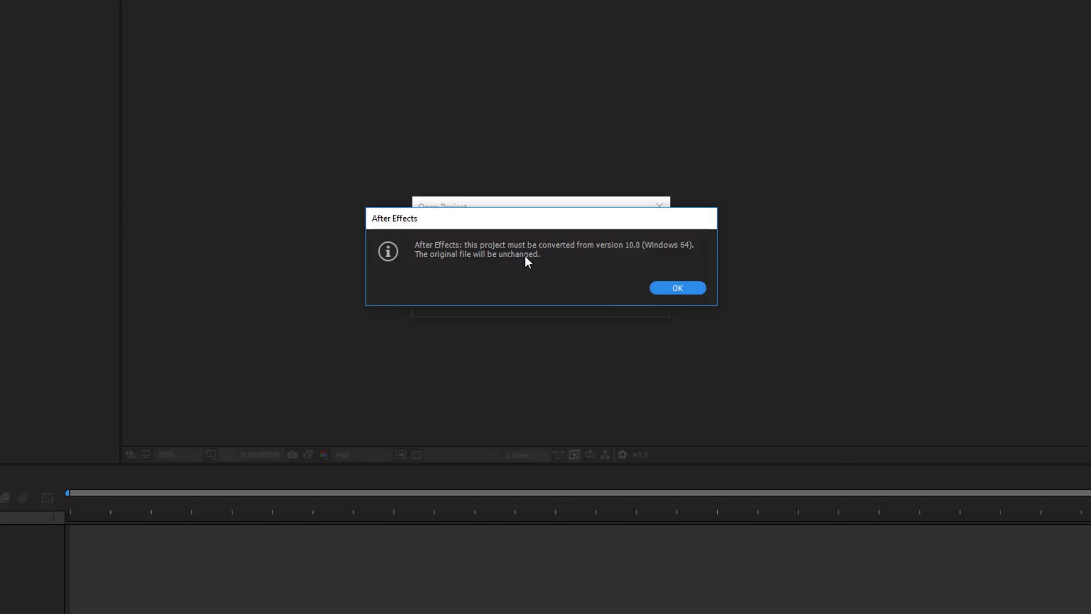
click(694, 287)
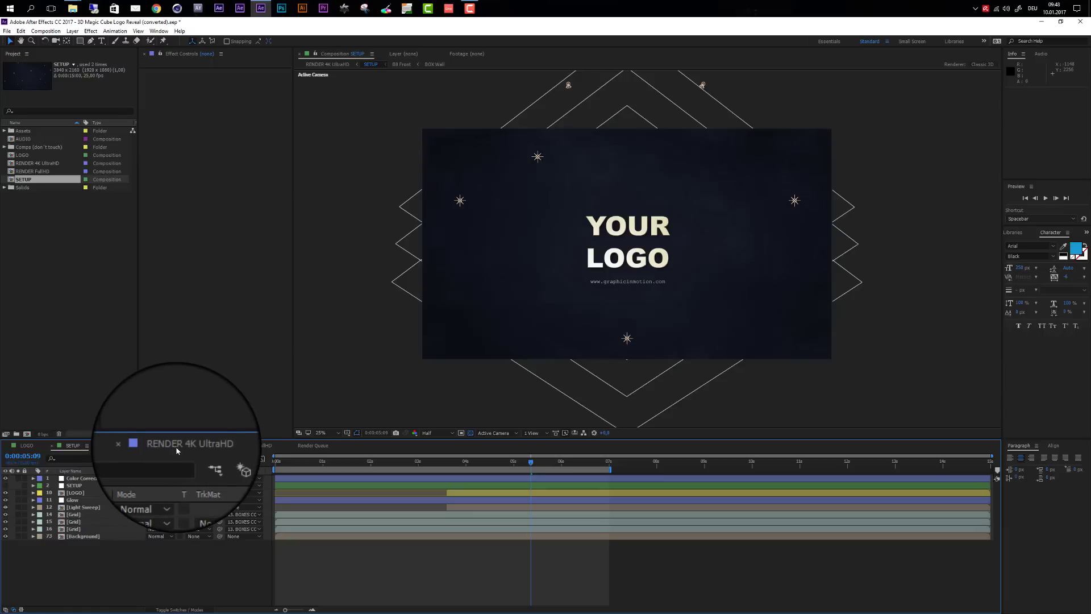
Bring up the LOGO composition and import logo_only.ai into the project as footage
click(26, 445)
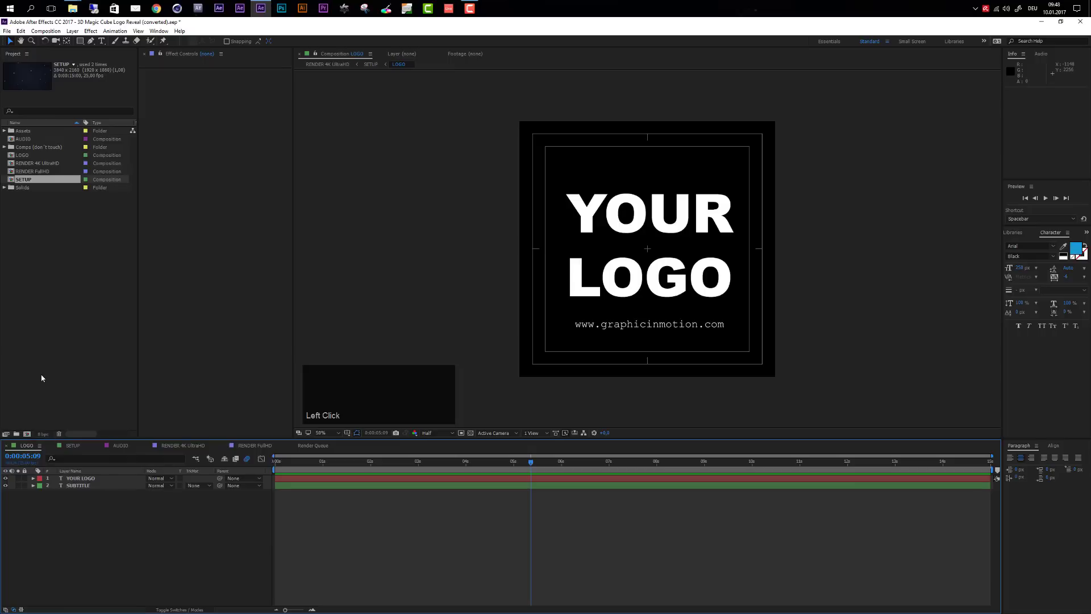
click(31, 234)
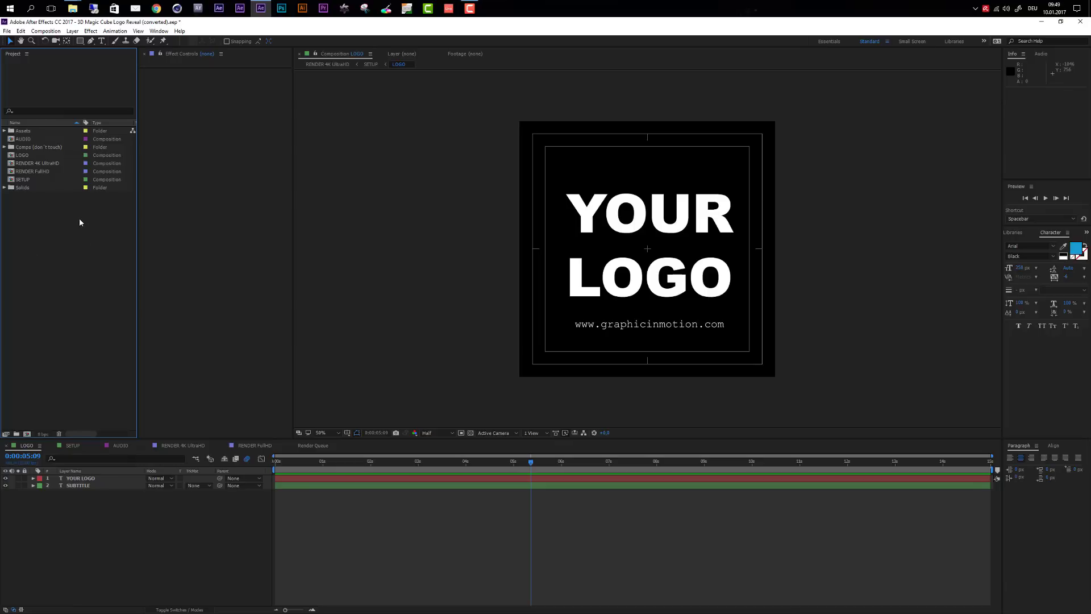
double_click(55, 279)
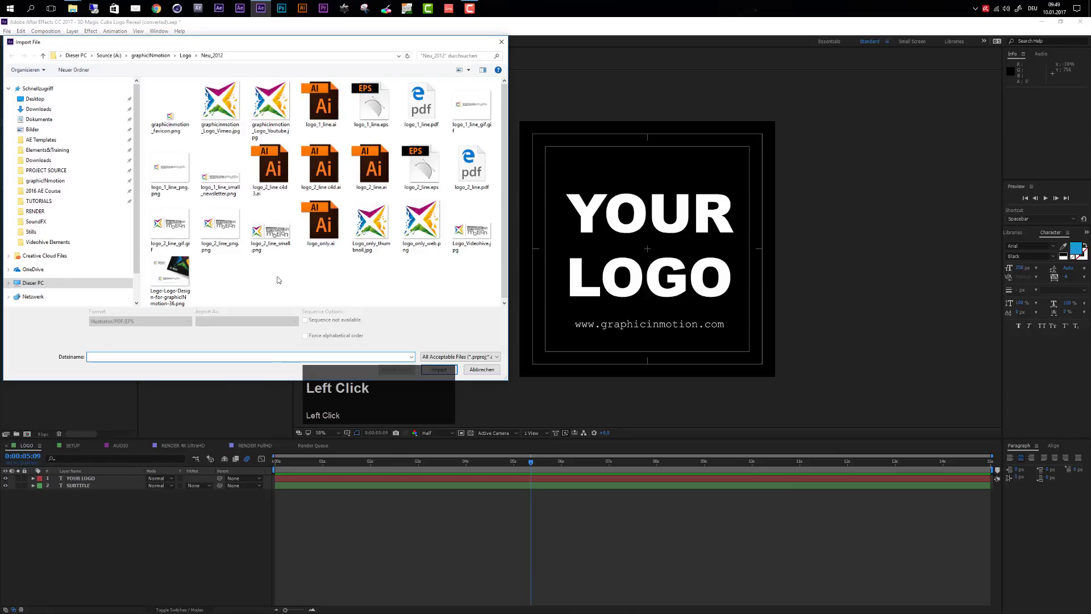
click(321, 227)
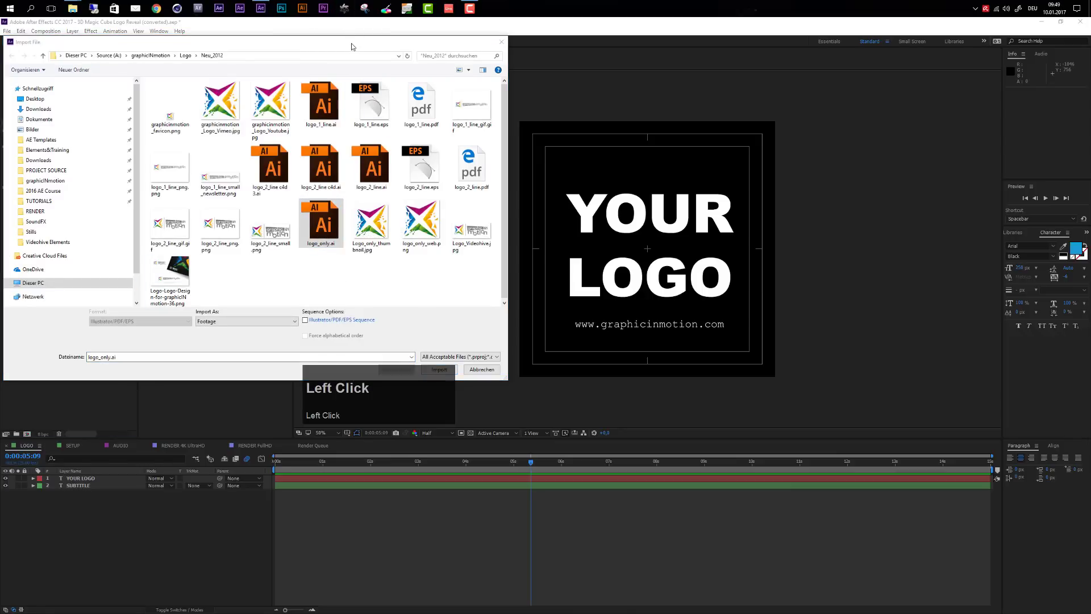
drag(353, 45, 415, 64)
click(511, 389)
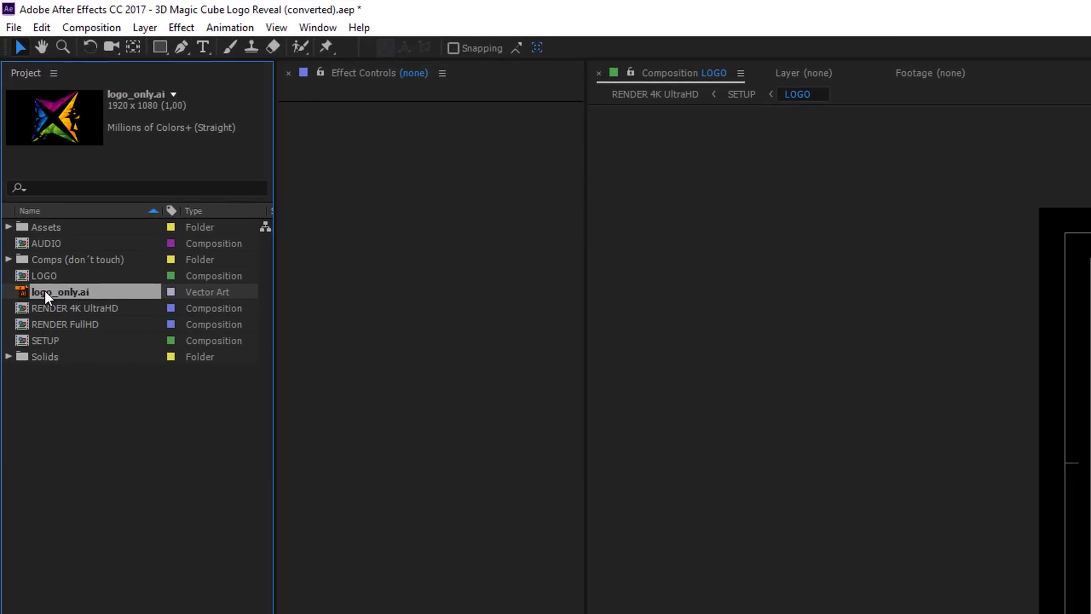
Add logo_only.ai as the top layer of the LOGO composition and hide the YOUR LOGO text layer
drag(46, 291, 152, 577)
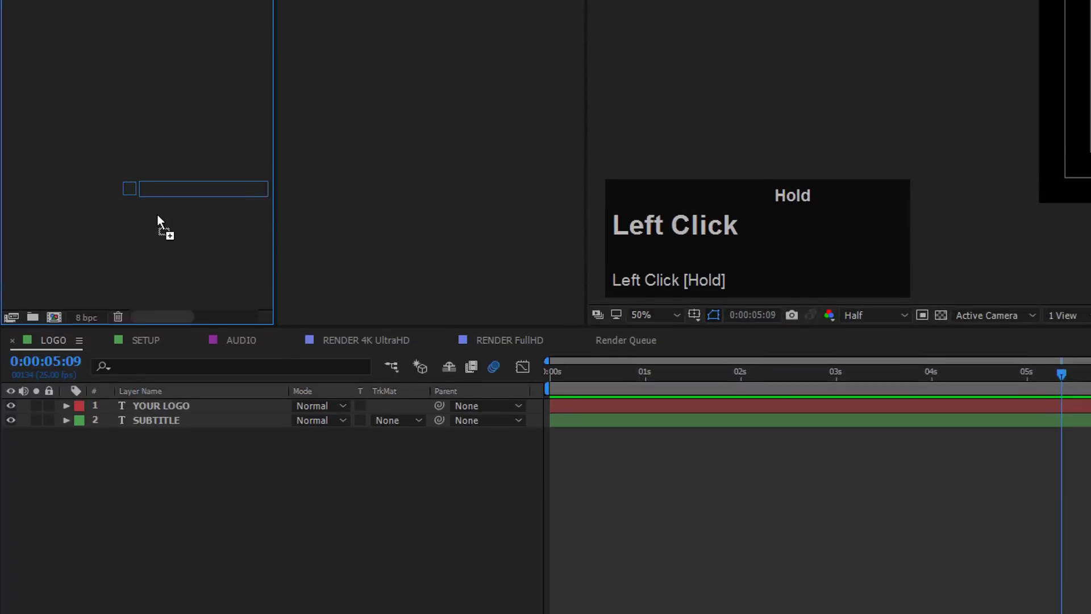
drag(152, 304, 162, 340)
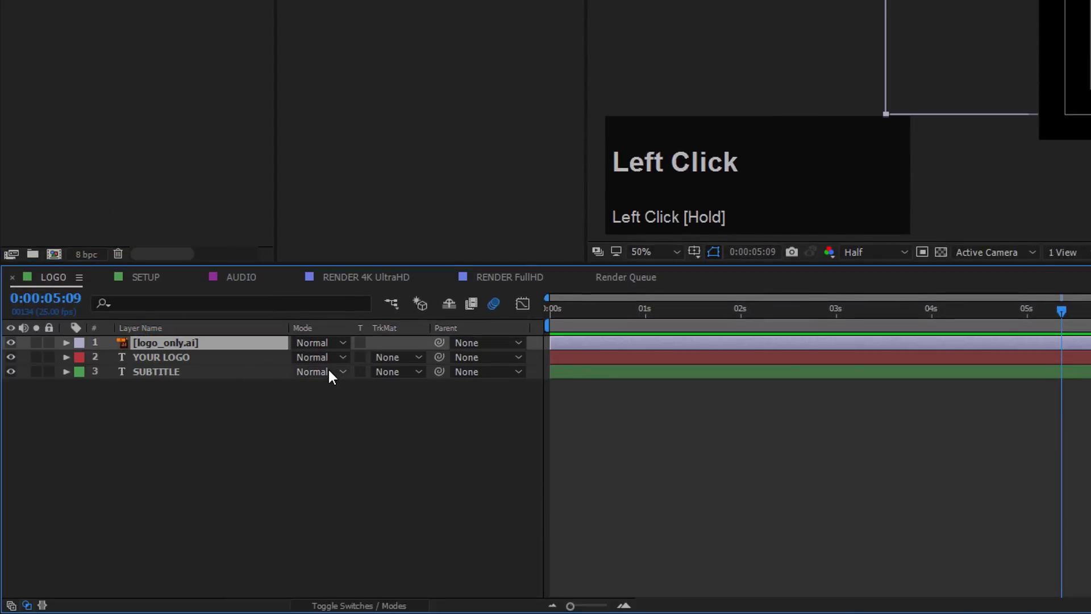
click(136, 358)
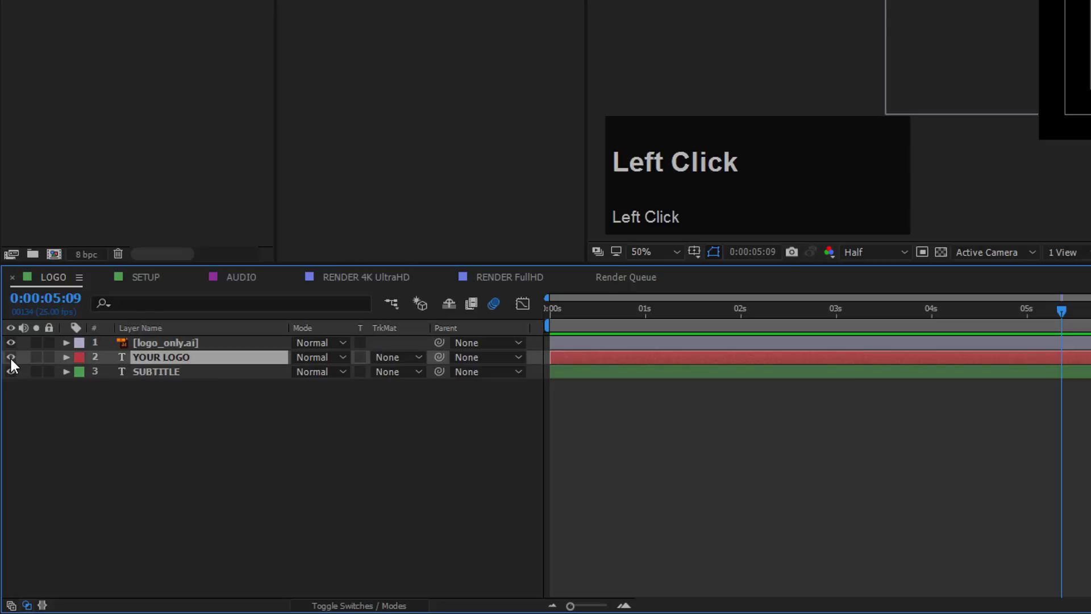
click(11, 357)
Scale the logo_only.ai layer to 75% and move it up so it sits above the subtitle text
click(155, 344)
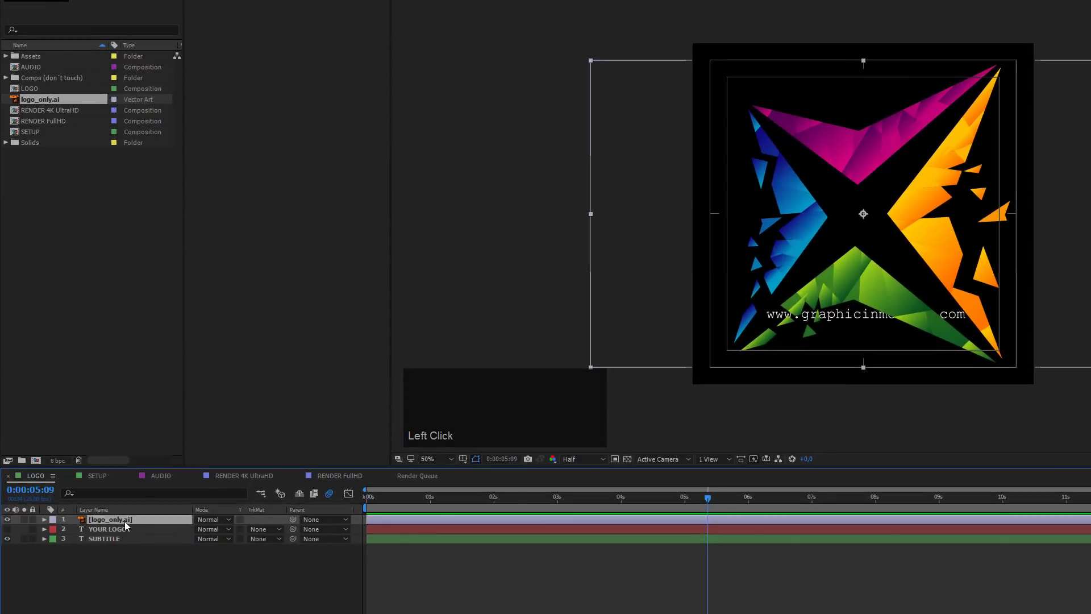
key(s)
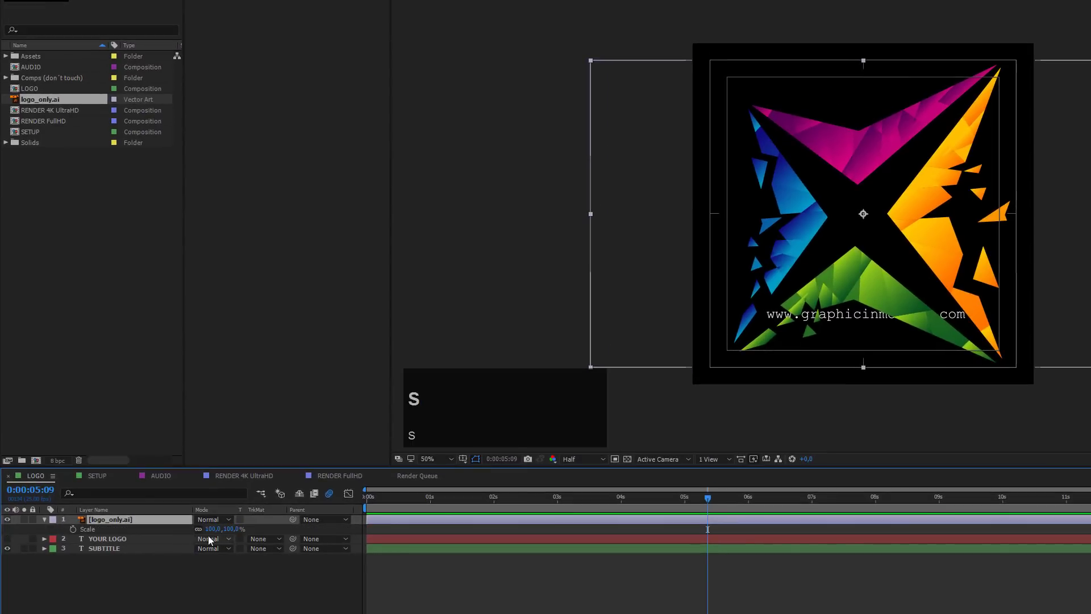
drag(215, 531, 199, 528)
click(108, 523)
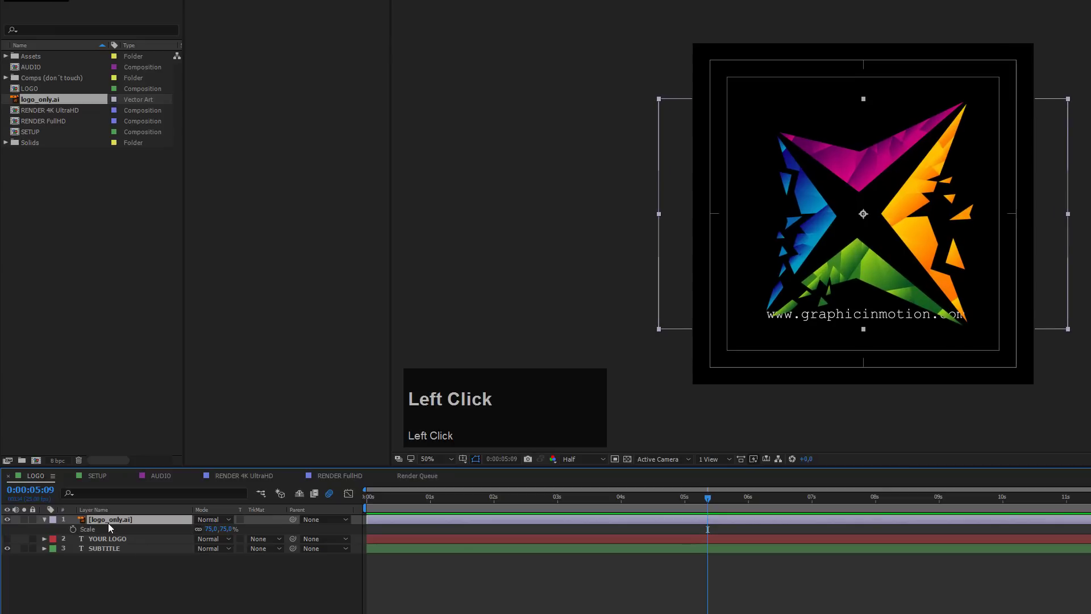
drag(917, 251, 914, 226)
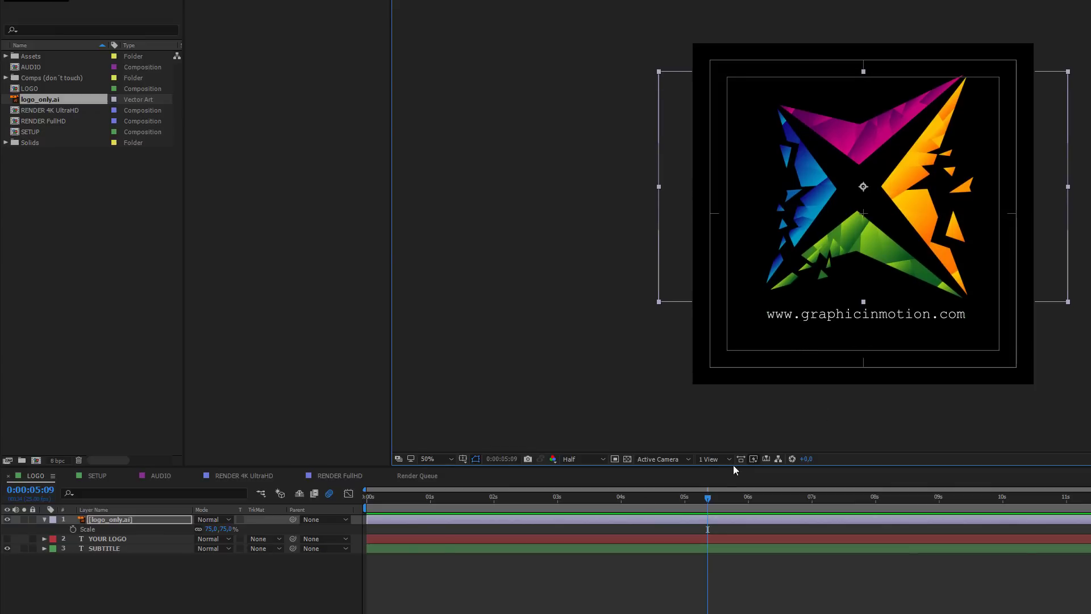
Select the SUBTITLE layer's text for editing, leave it as it is, and toggle the layer's visibility off and on
click(101, 548)
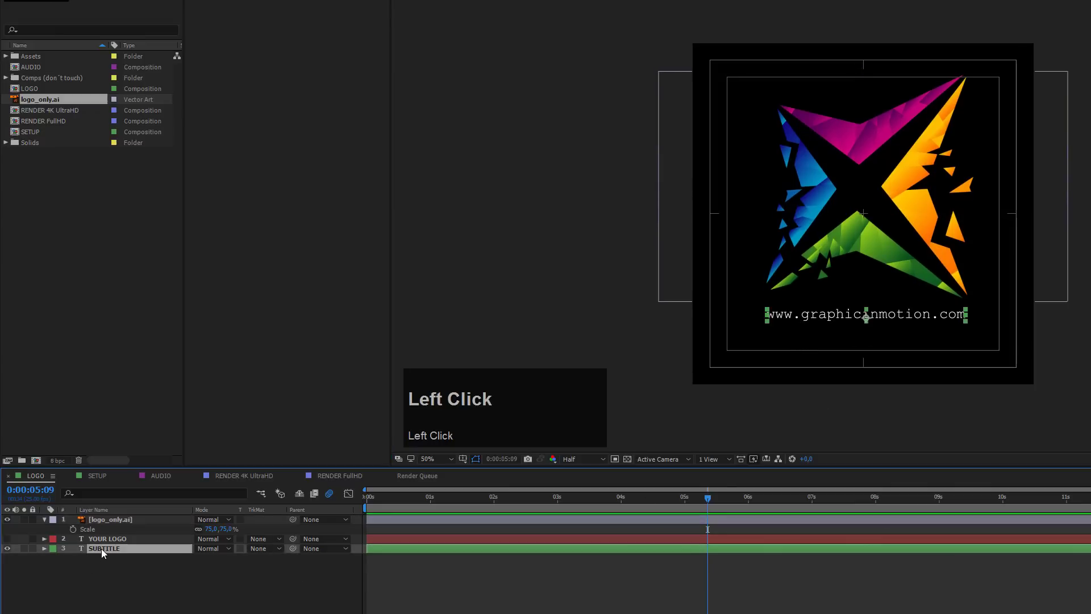
double_click(101, 548)
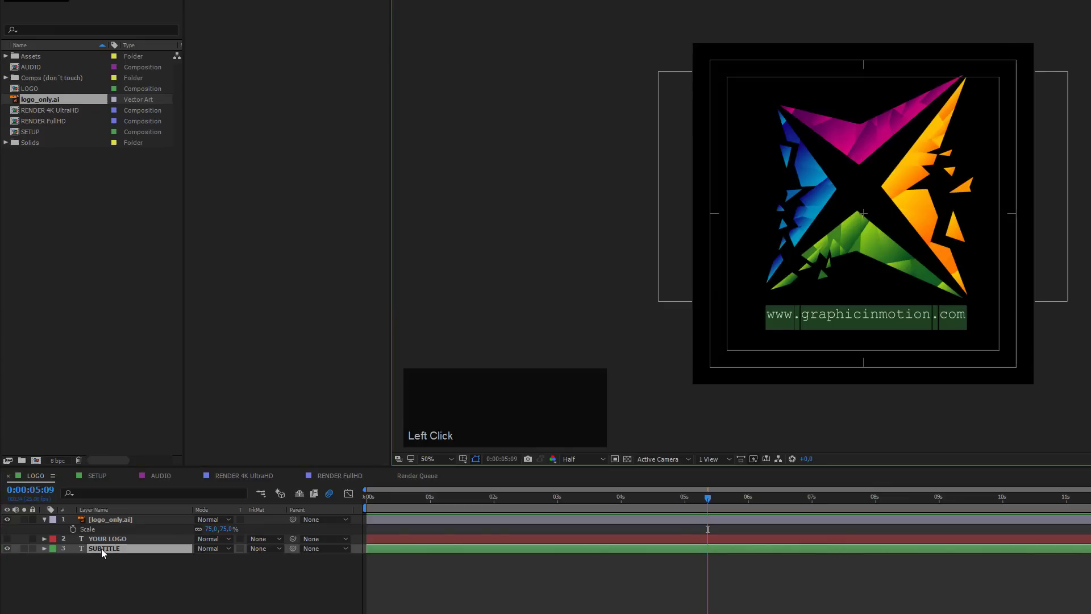
click(131, 572)
click(9, 548)
click(8, 548)
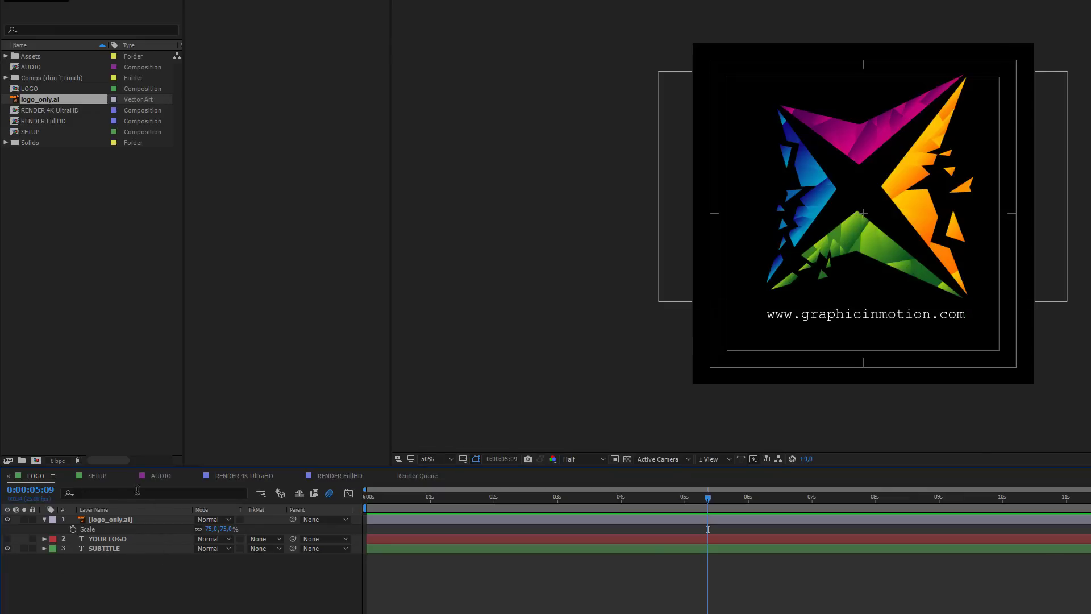
Bring up the SETUP composition and display the effect controls of its SETUP layer
click(93, 475)
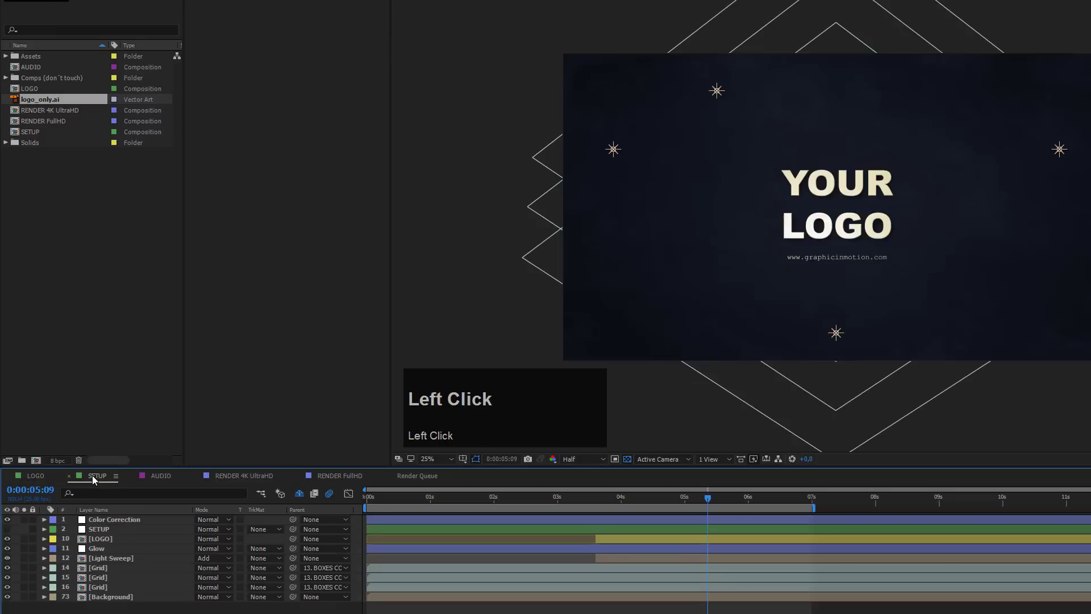
click(98, 529)
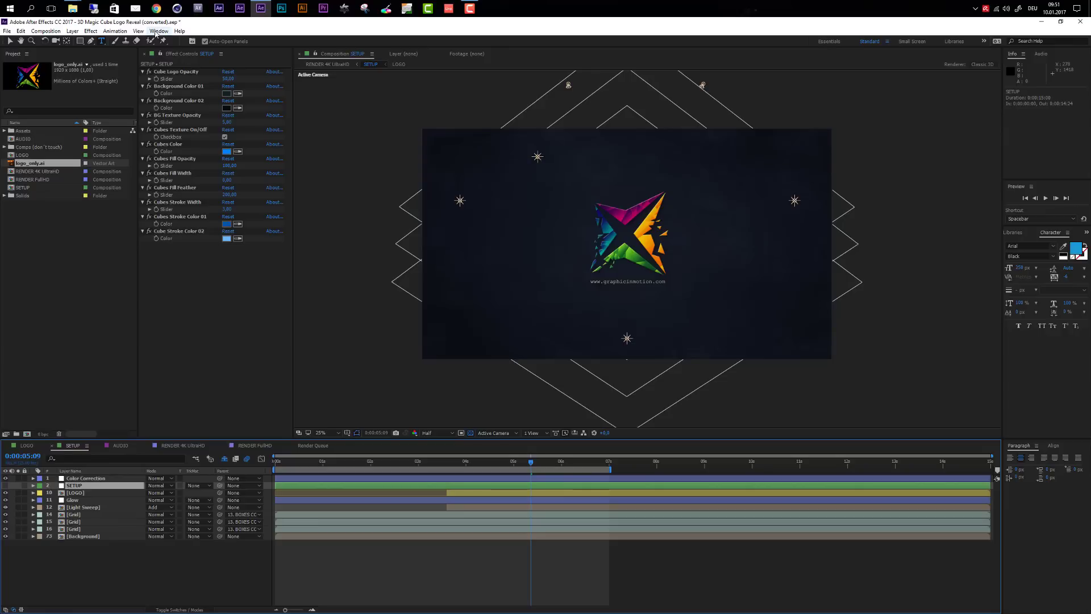
click(156, 32)
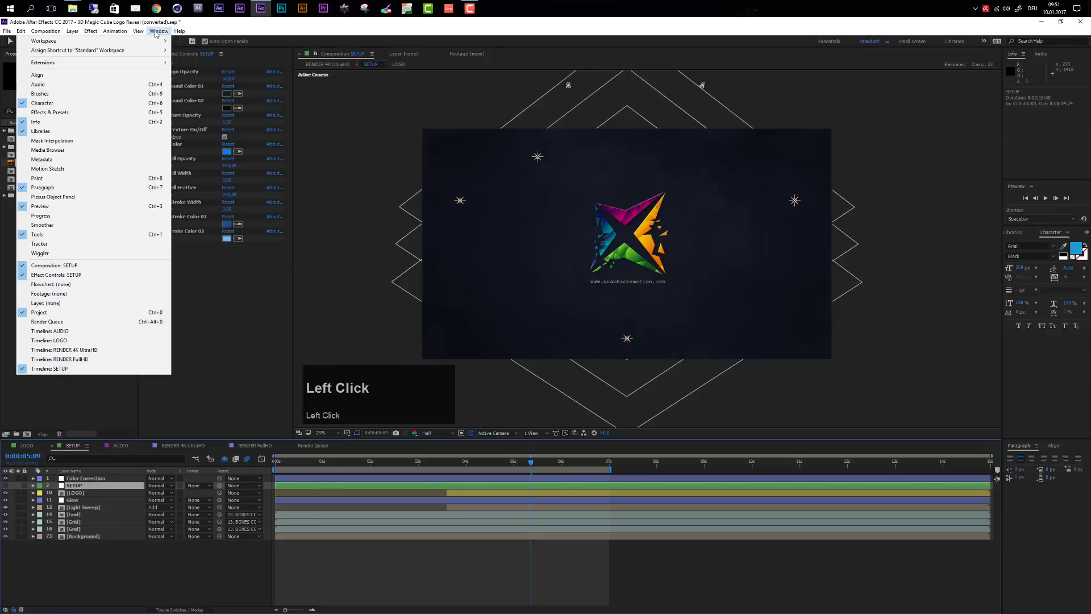
click(64, 277)
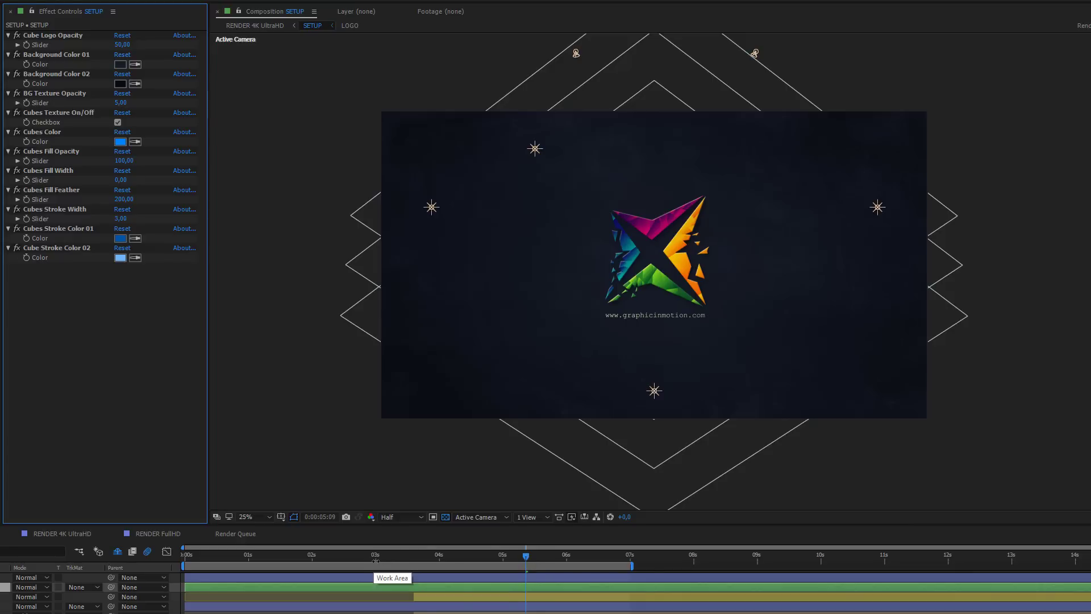
Go to 0:00:03:06 in the SETUP composition and set the Cube Logo Opacity to 100
drag(389, 561, 393, 561)
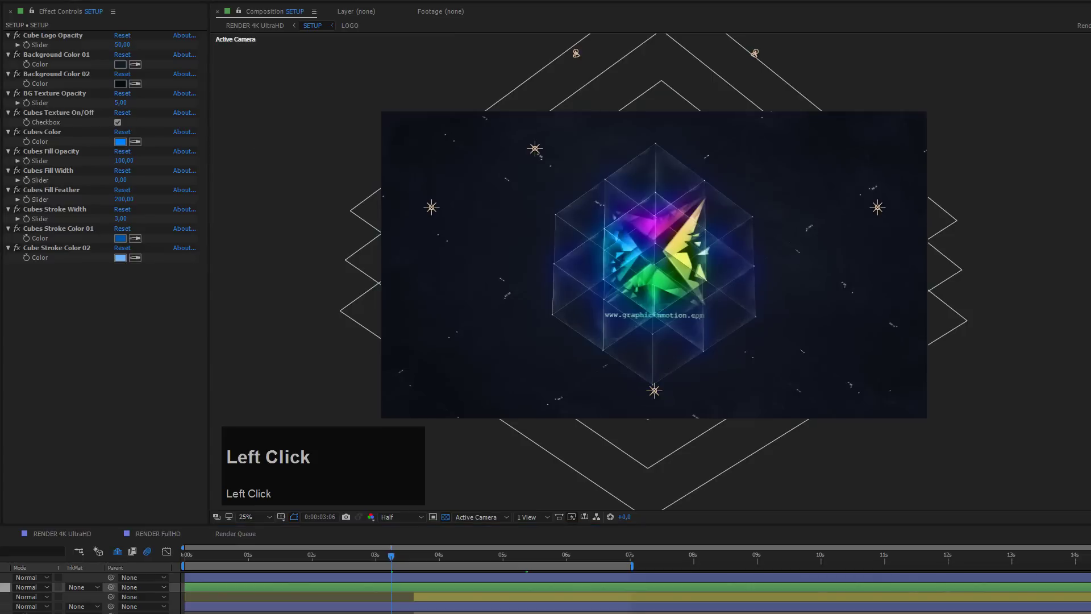
click(641, 250)
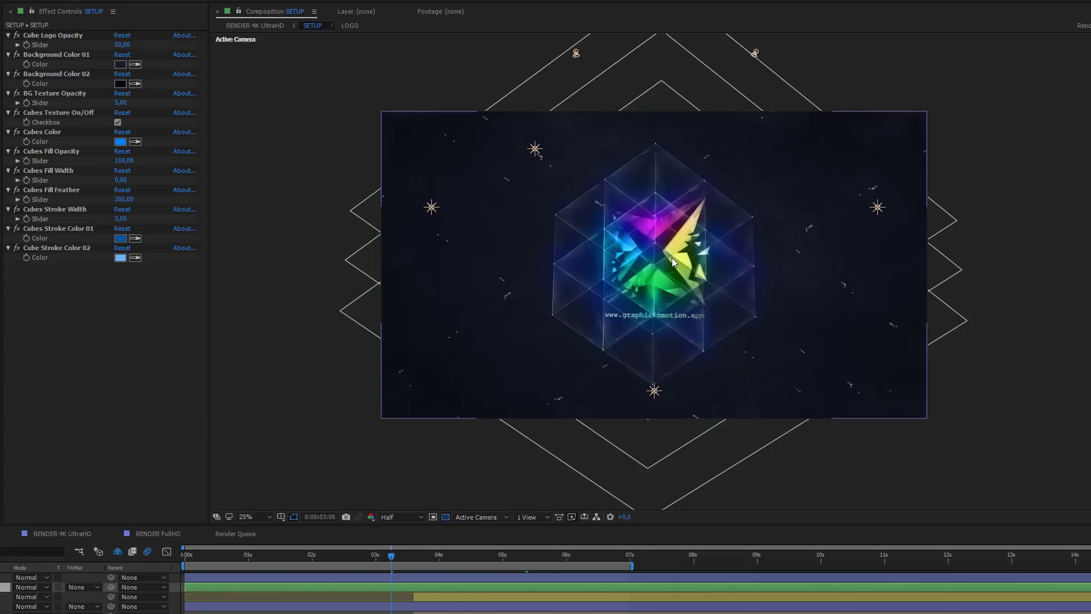
scroll(672, 257, up, 2)
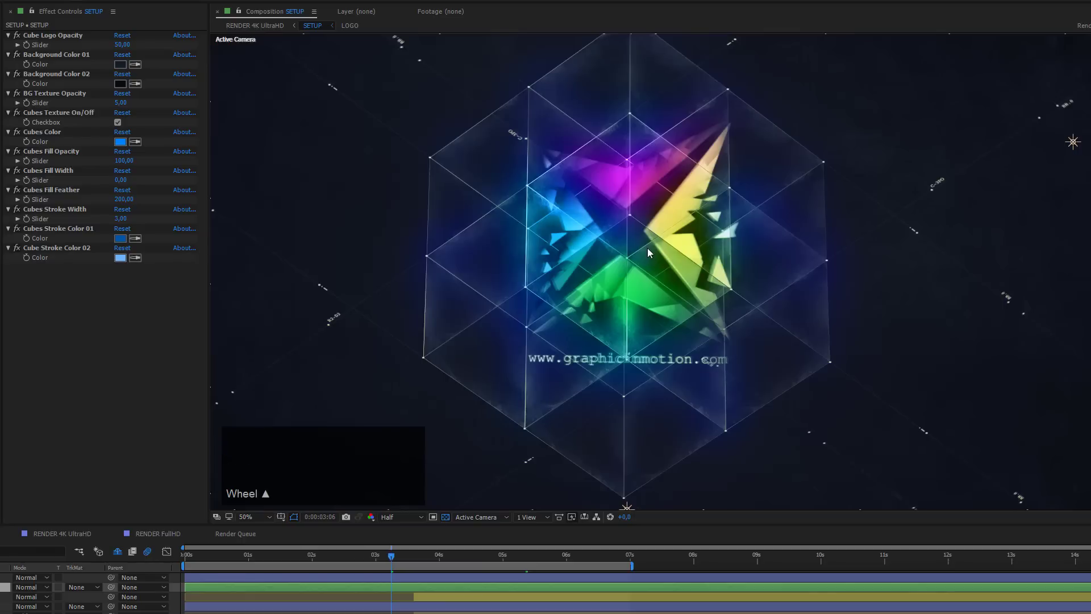
click(122, 45)
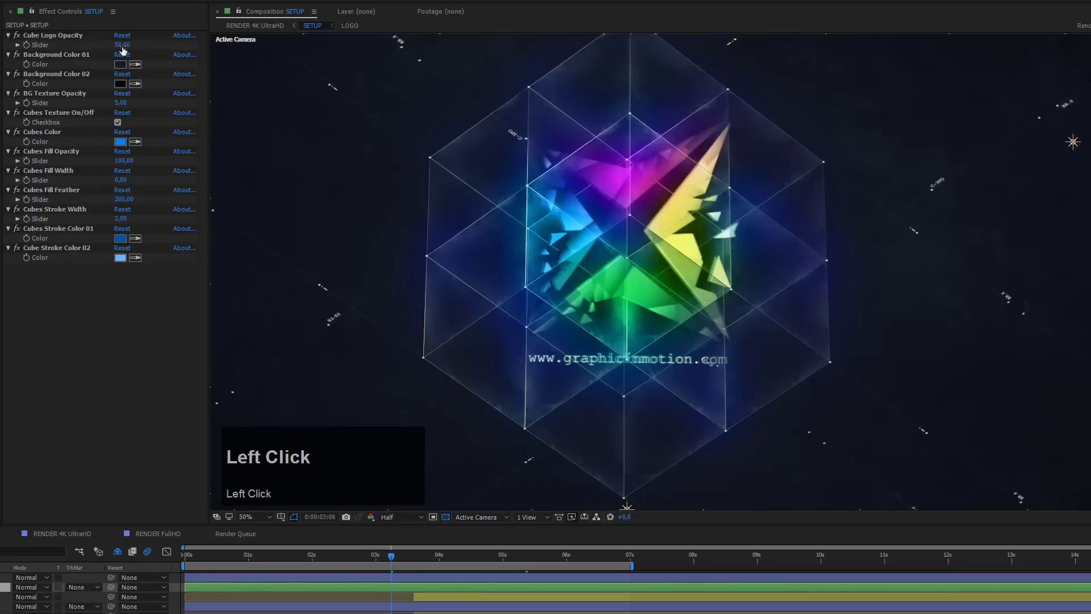
text(100)
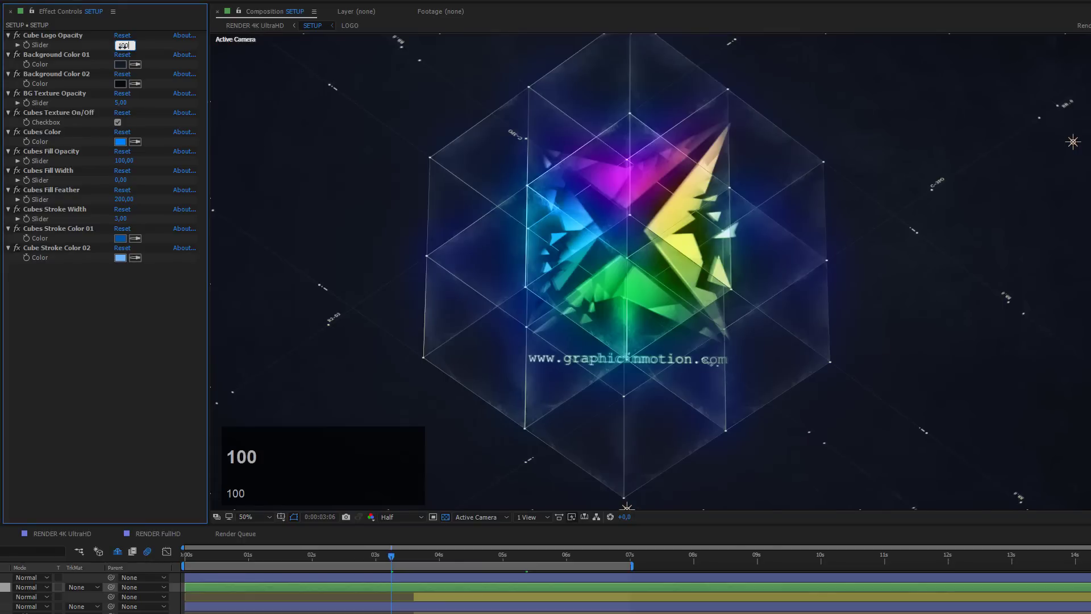
key(Return)
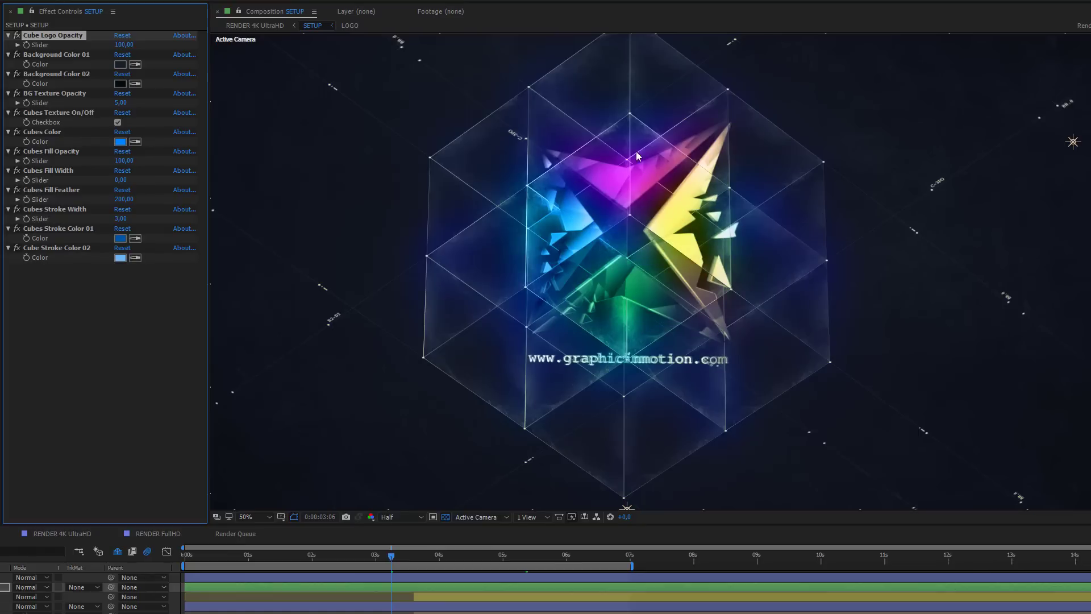
Set the Cube Logo Opacity to 10
click(117, 45)
text(10)
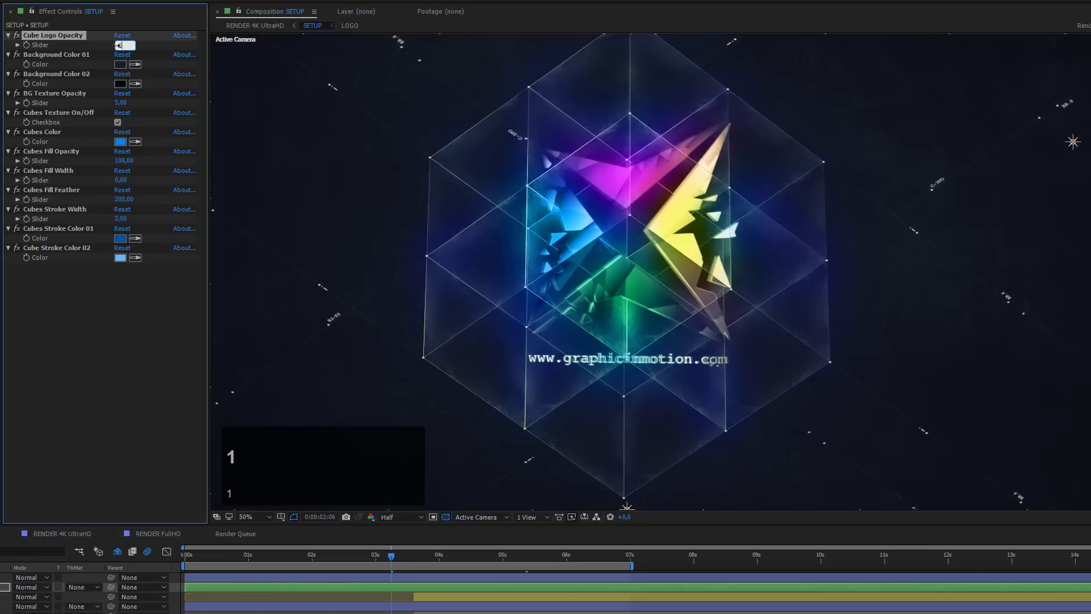
key(Return)
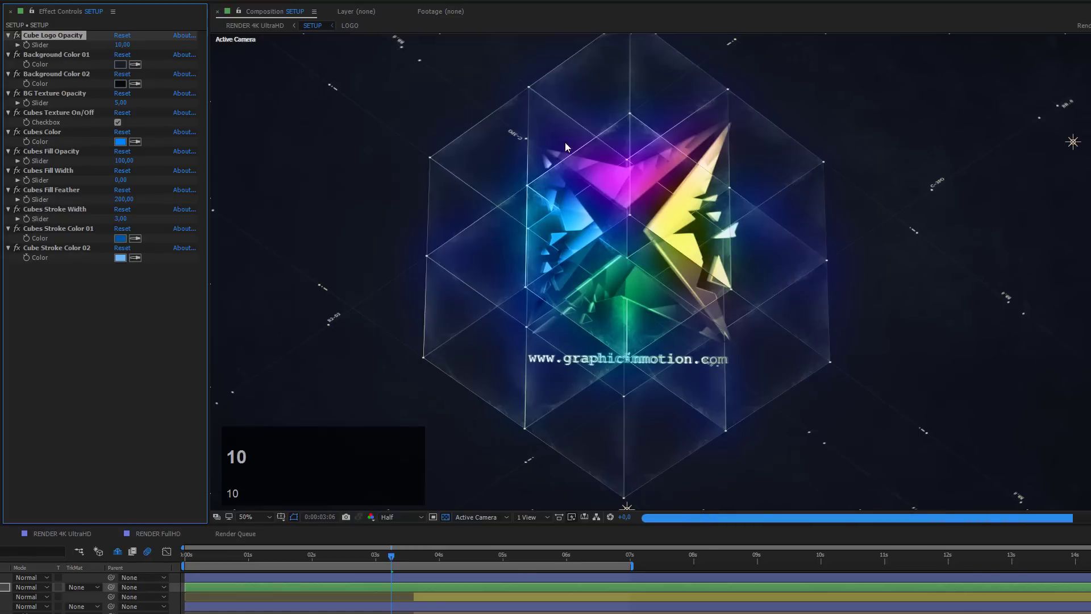
Go to 0:00:02:08 in the SETUP composition and set the Cube Logo Opacity to 50
click(316, 561)
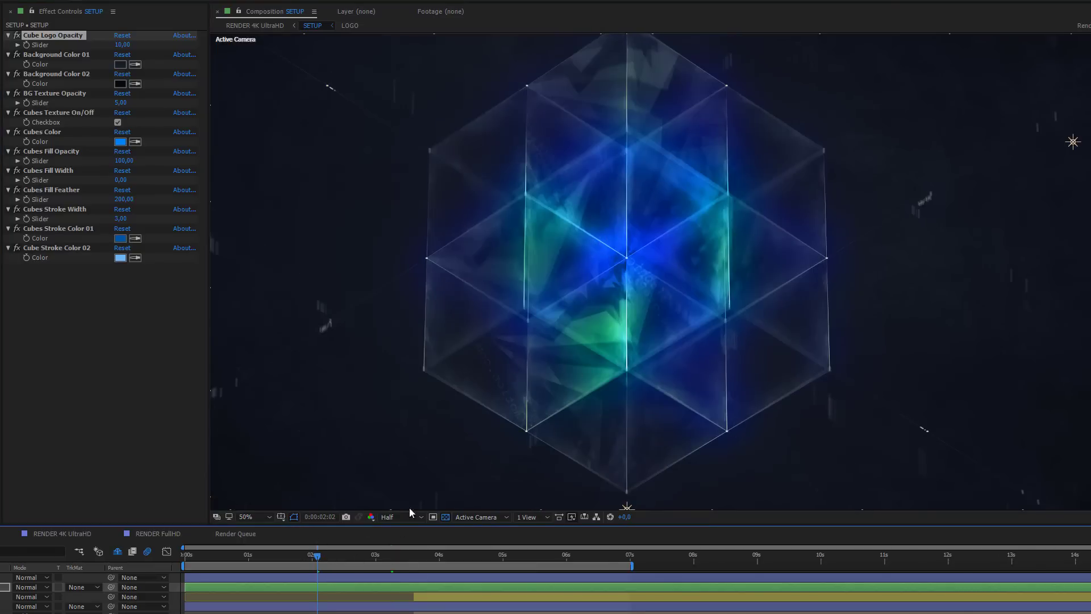
click(333, 557)
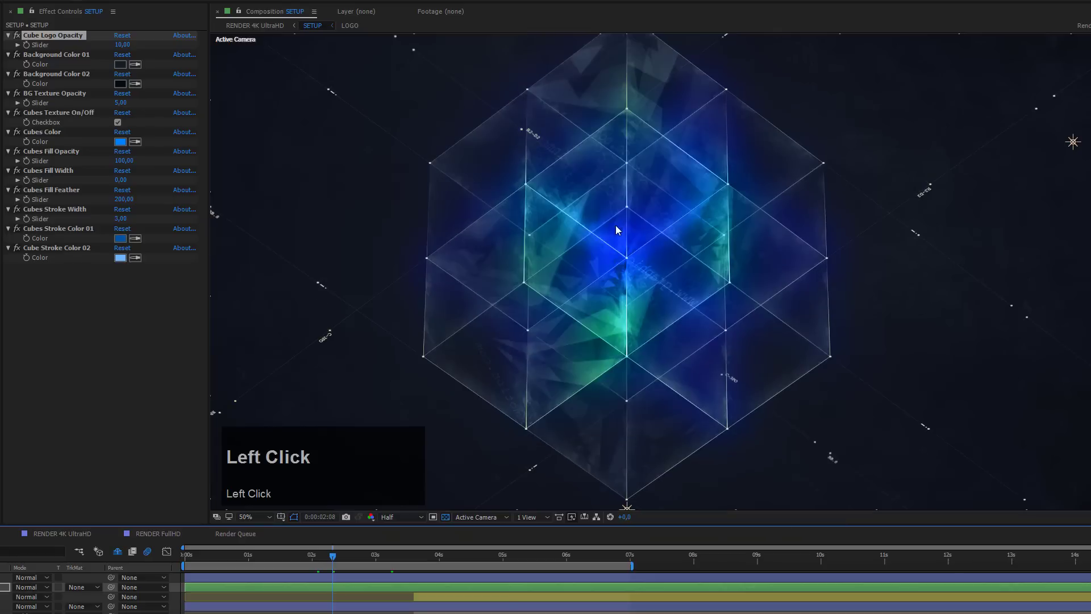
click(122, 45)
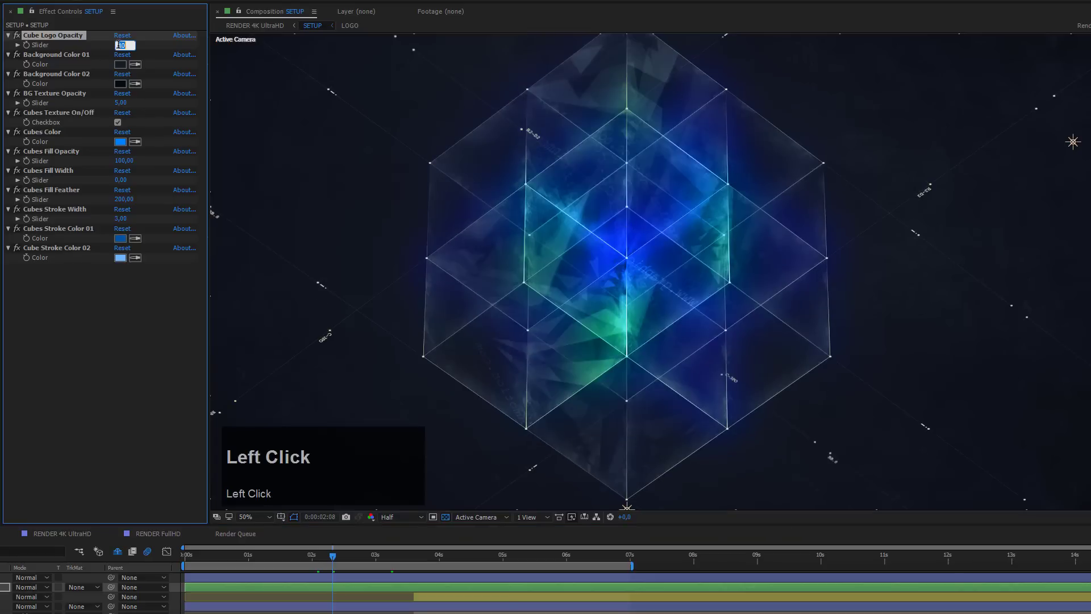
key(Escape)
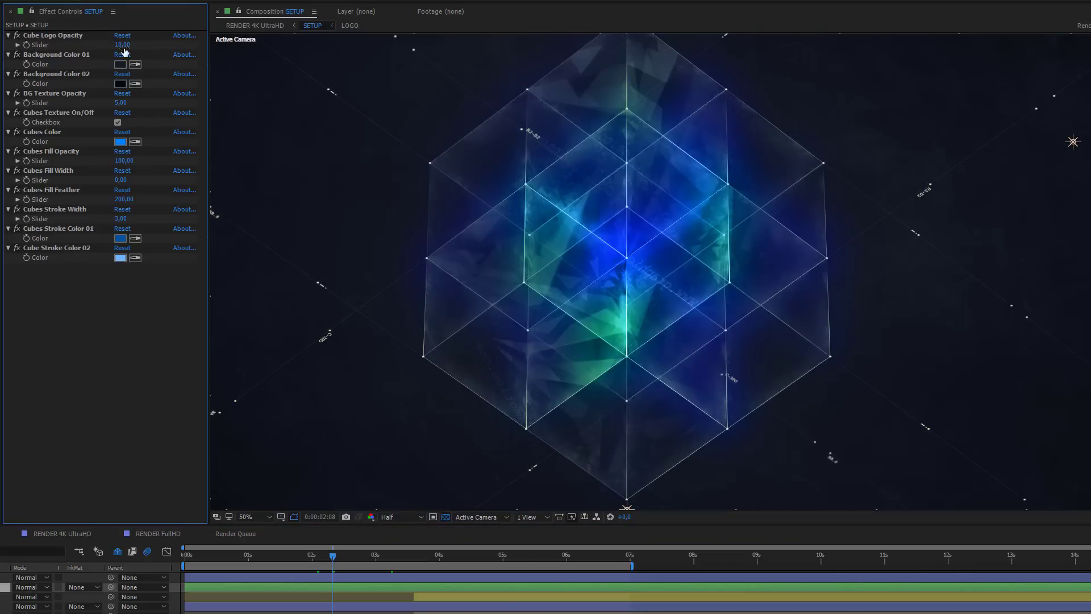
click(120, 45)
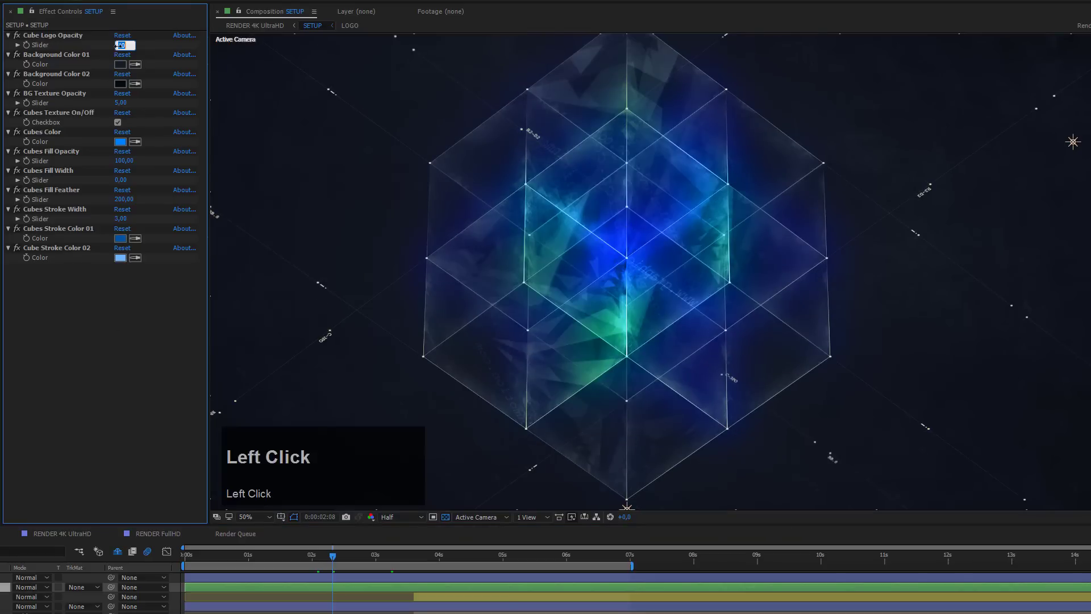
text(50)
click(56, 36)
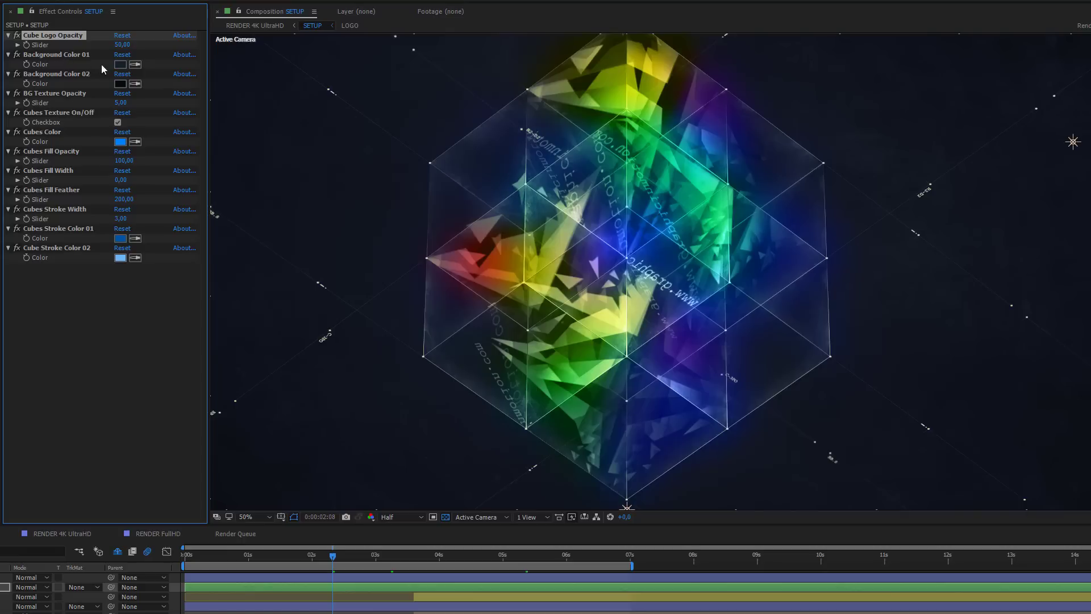
Change Background Color 01 to a dark purple, trying out lighter purple shades before accepting it
click(60, 55)
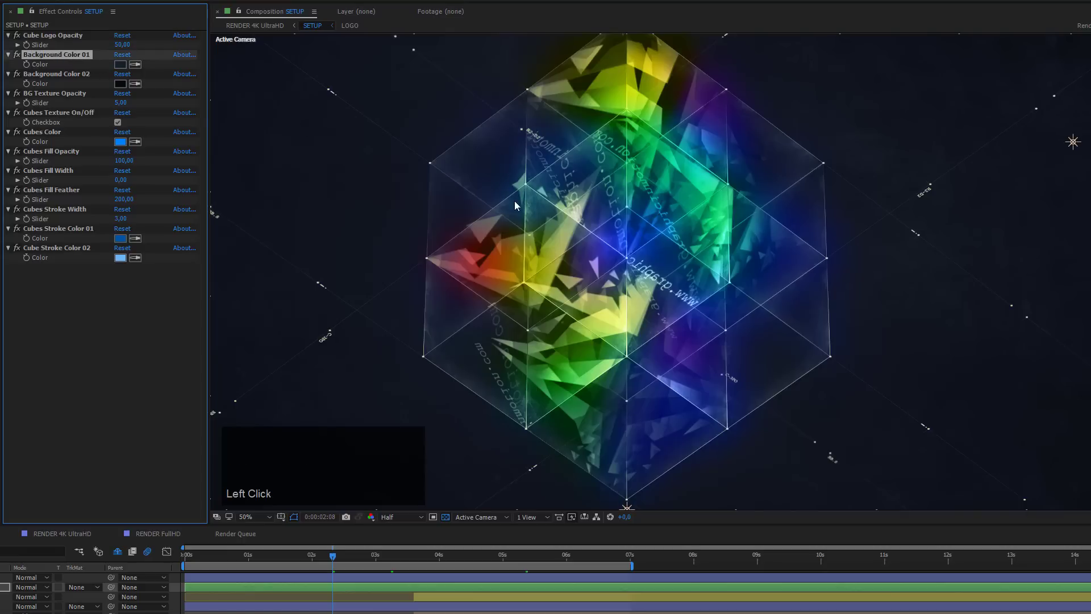
click(121, 65)
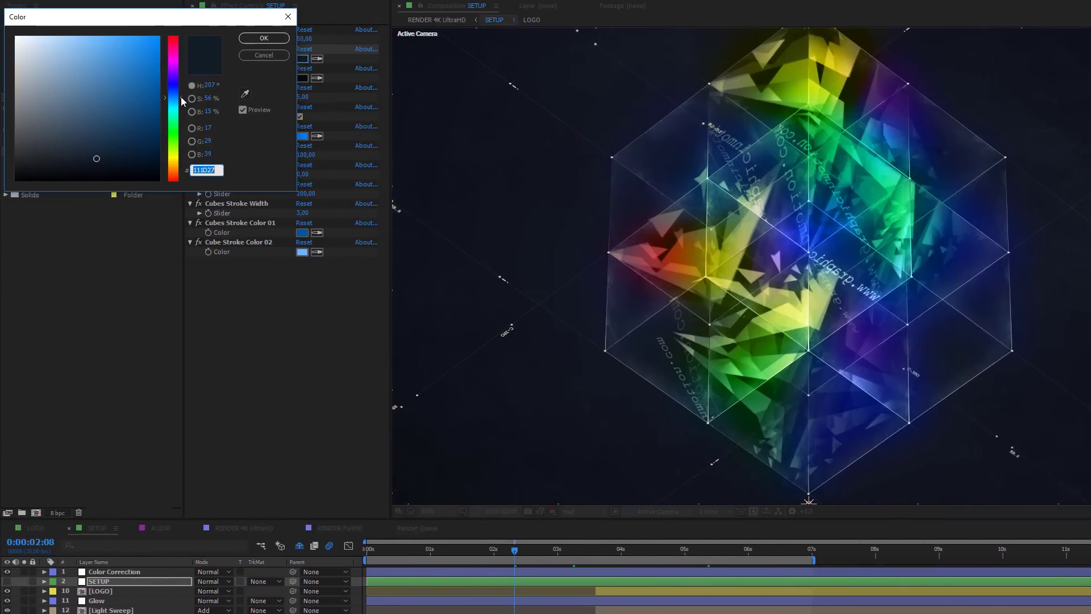
drag(185, 96, 182, 65)
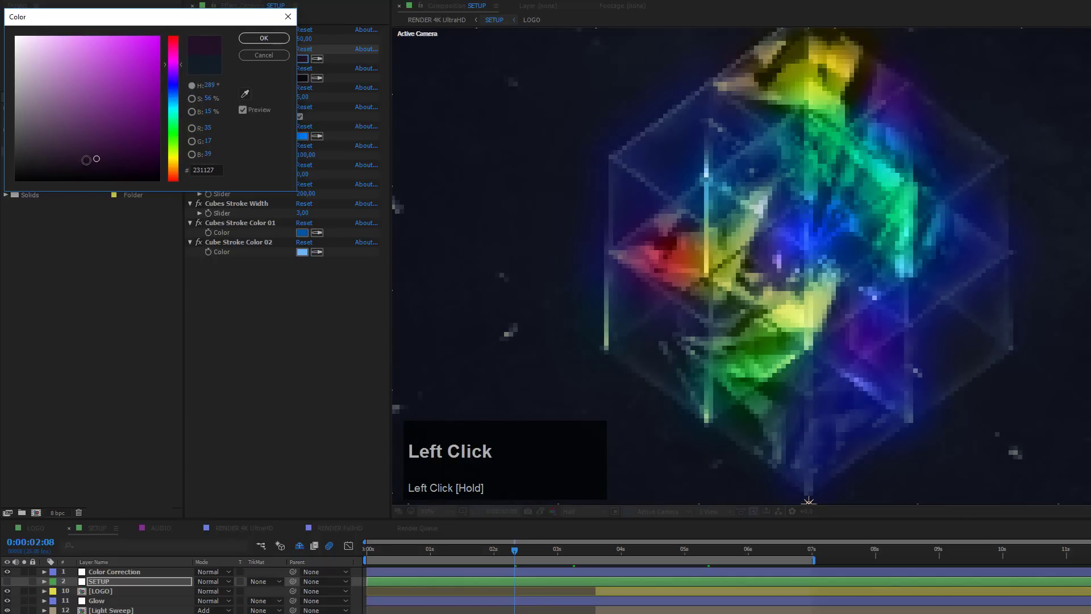
click(100, 151)
drag(100, 151, 112, 134)
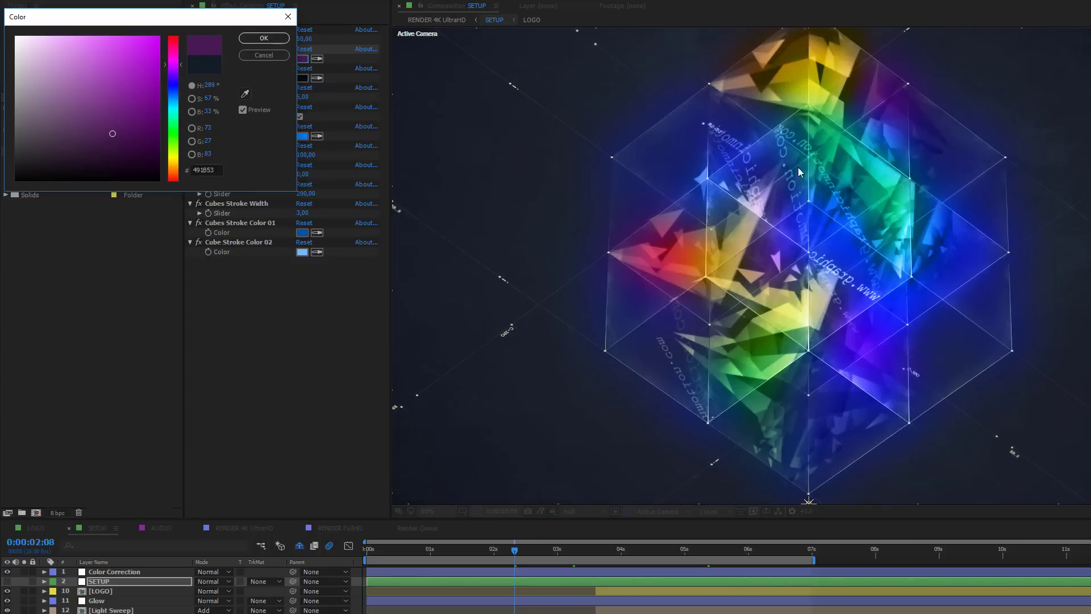
click(114, 133)
drag(114, 134, 111, 100)
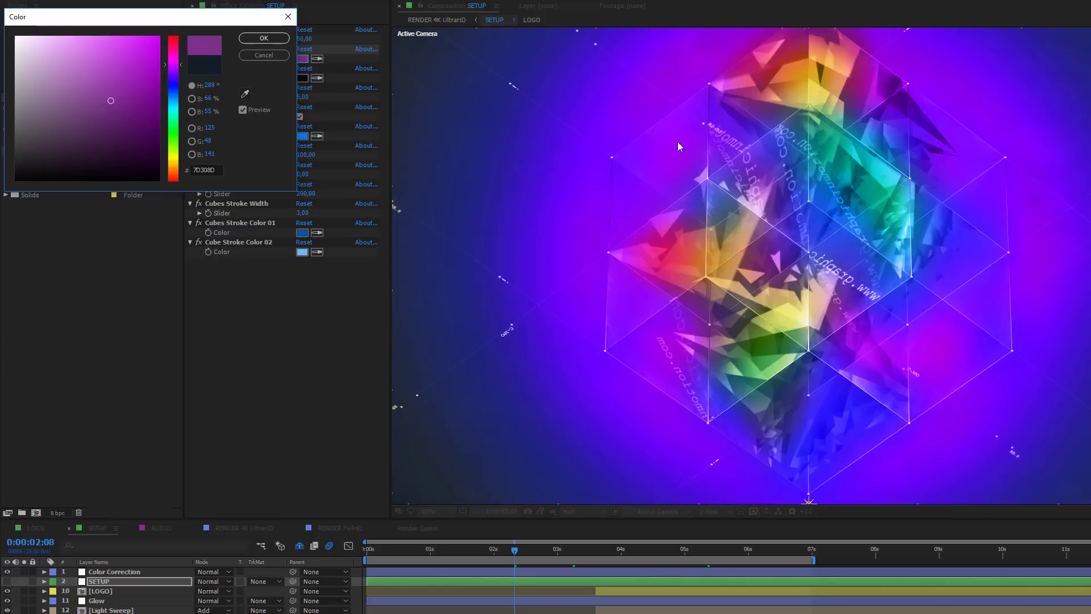
click(113, 106)
drag(112, 106, 120, 144)
click(270, 38)
Sample the Background Color 01 swatch for Background Color 02 and darken it to the near-black purple 0F0511
click(242, 70)
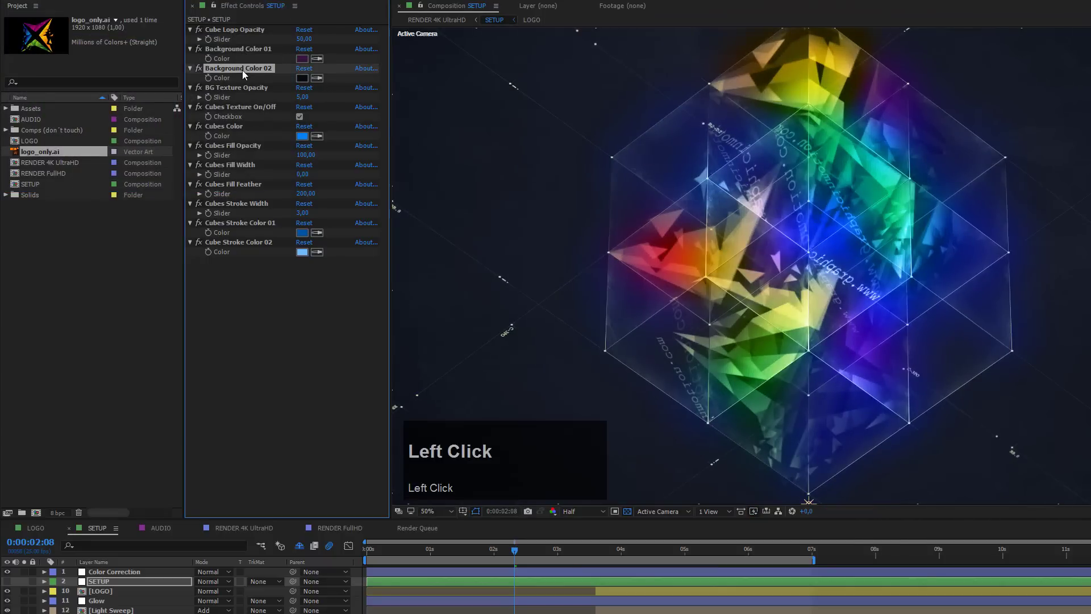
click(317, 79)
click(303, 58)
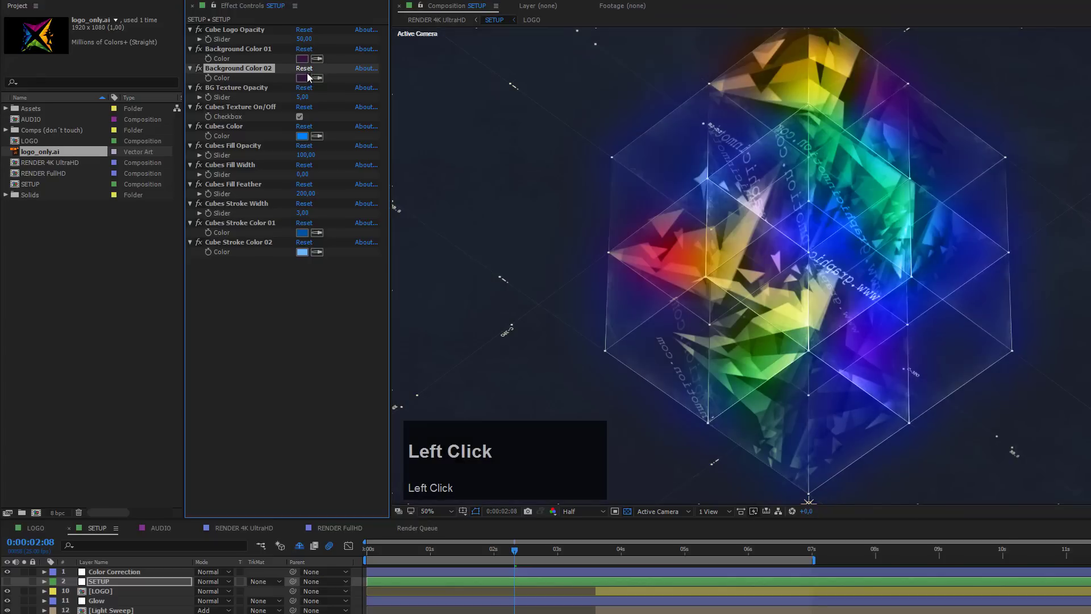
click(303, 78)
drag(121, 165, 120, 171)
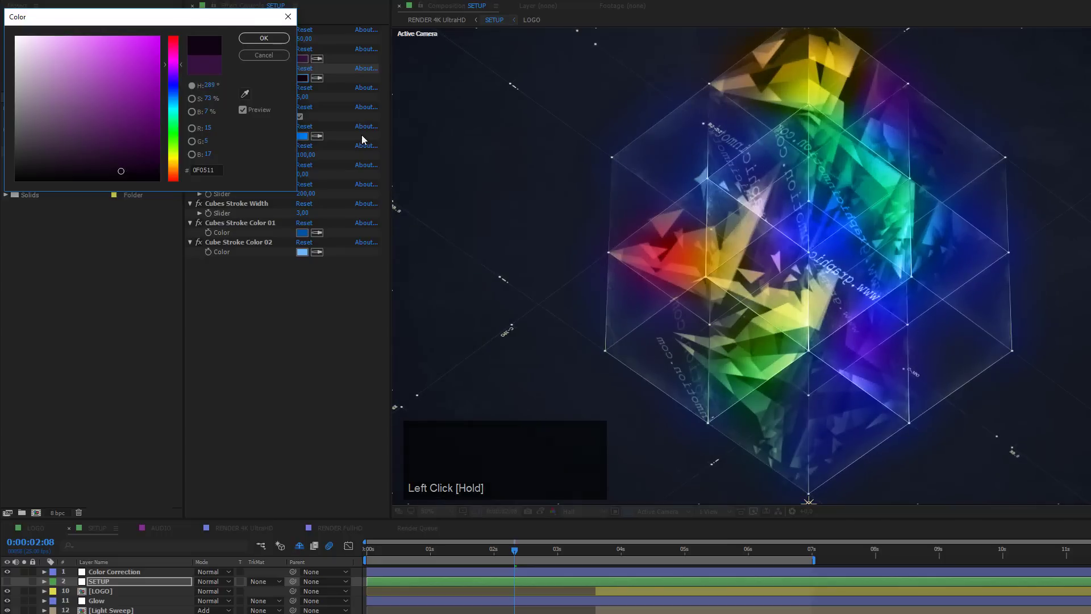
click(265, 39)
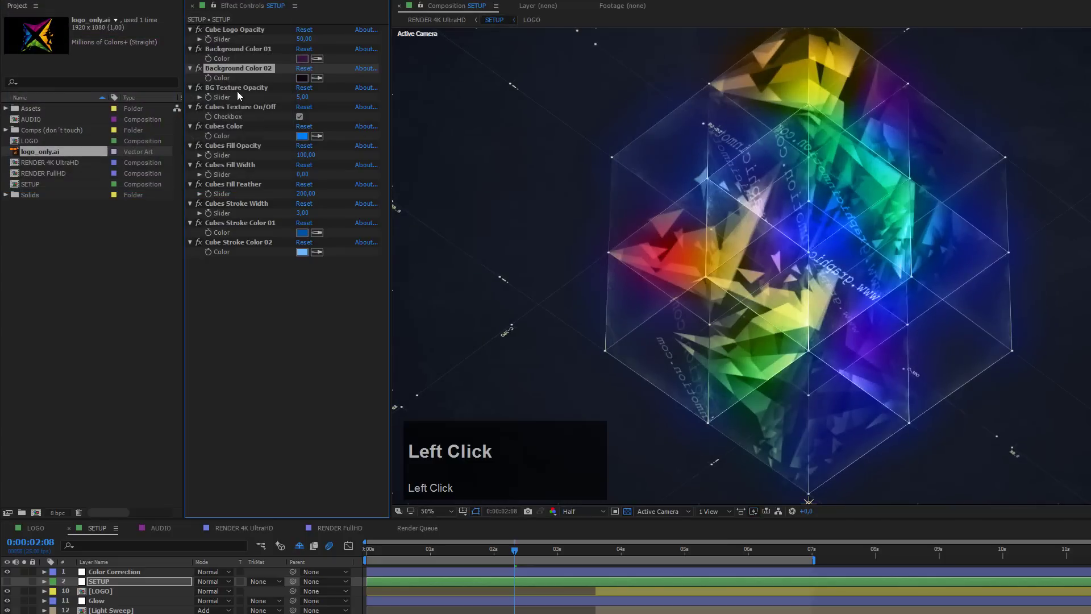
Set the BG Texture Opacity to 100 and check the texture across the whole composition
click(225, 88)
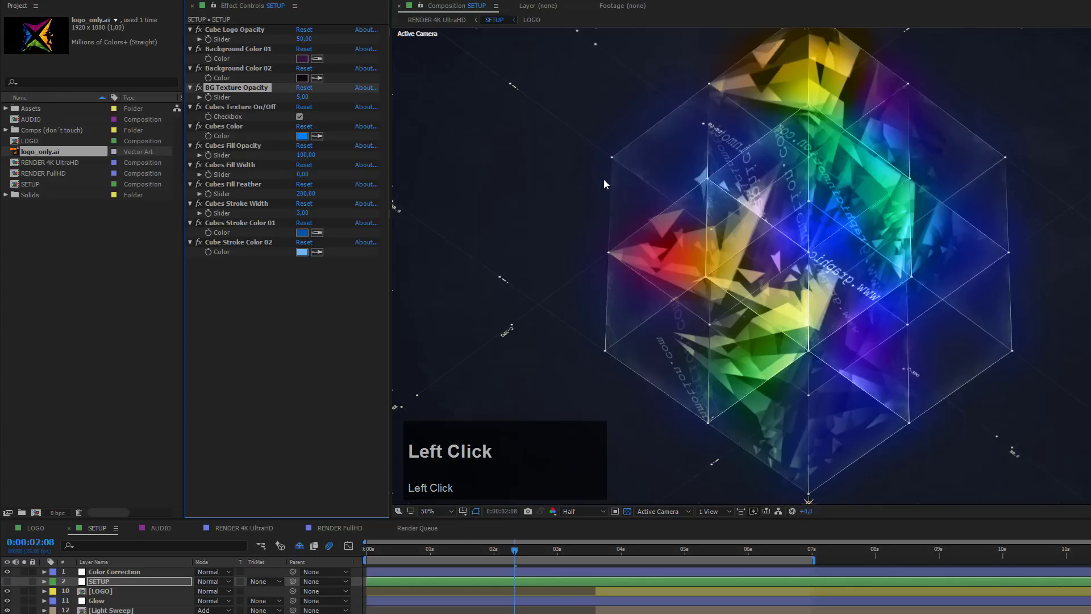
click(303, 97)
text(100)
key(Return)
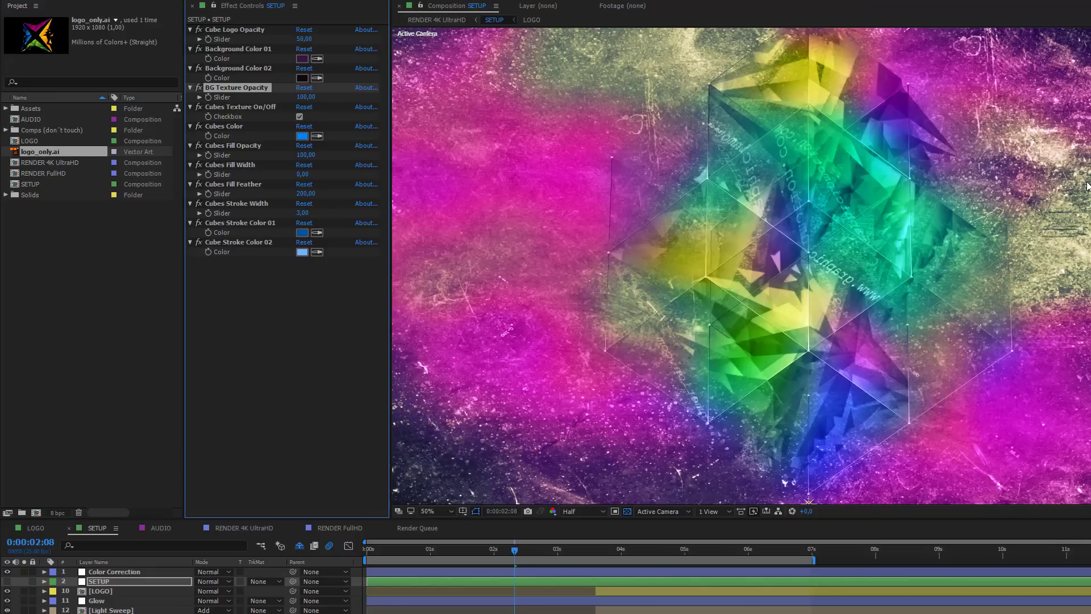
scroll(1087, 186, down, 2)
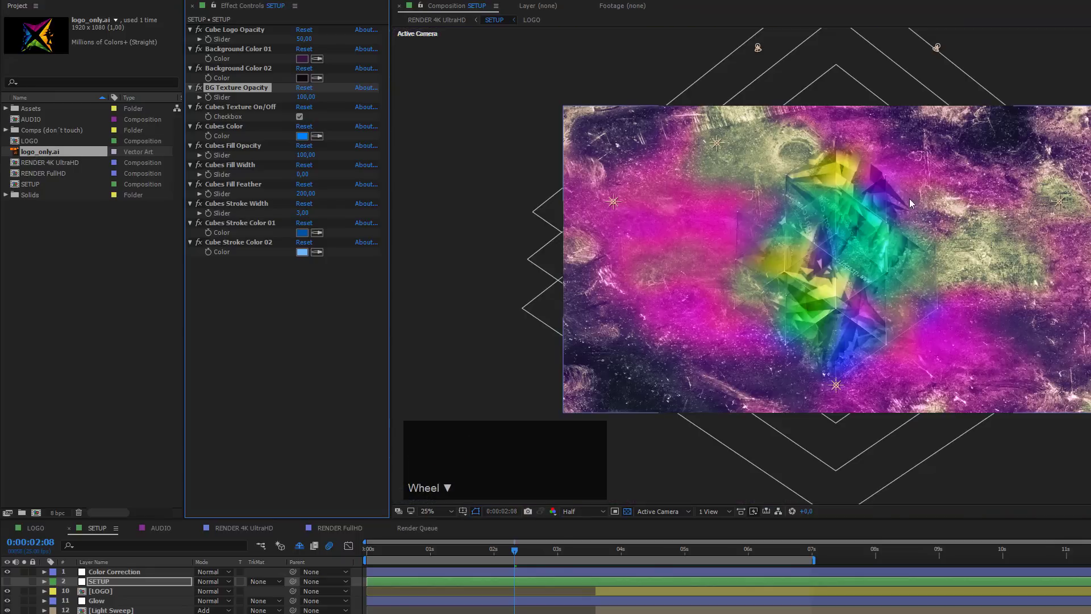
scroll(960, 202, up, 2)
Try BG Texture Opacity values of 5 and 10
click(305, 97)
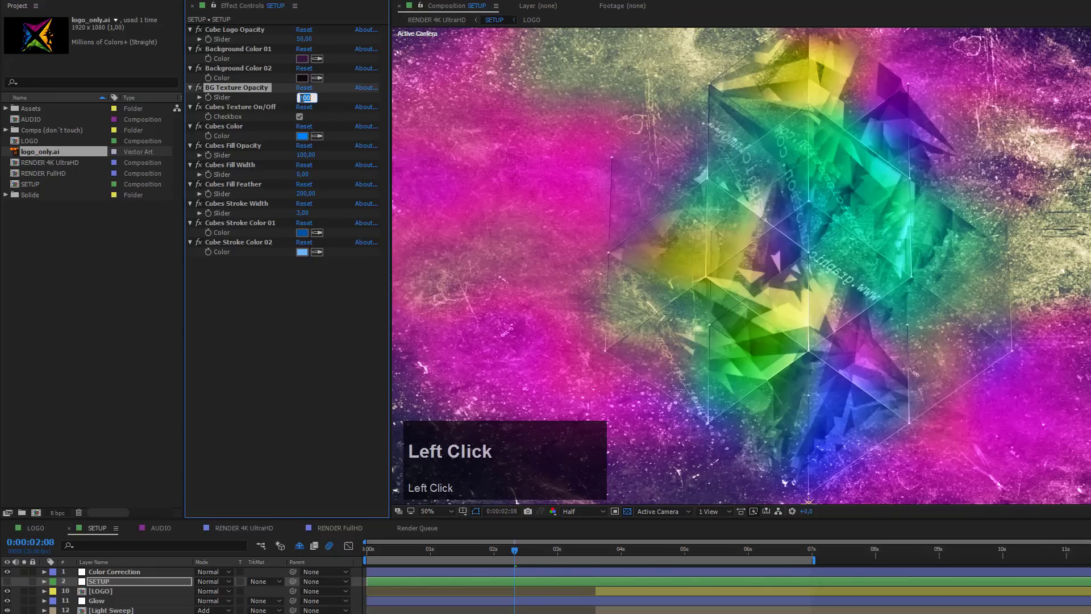
text(5)
key(Return)
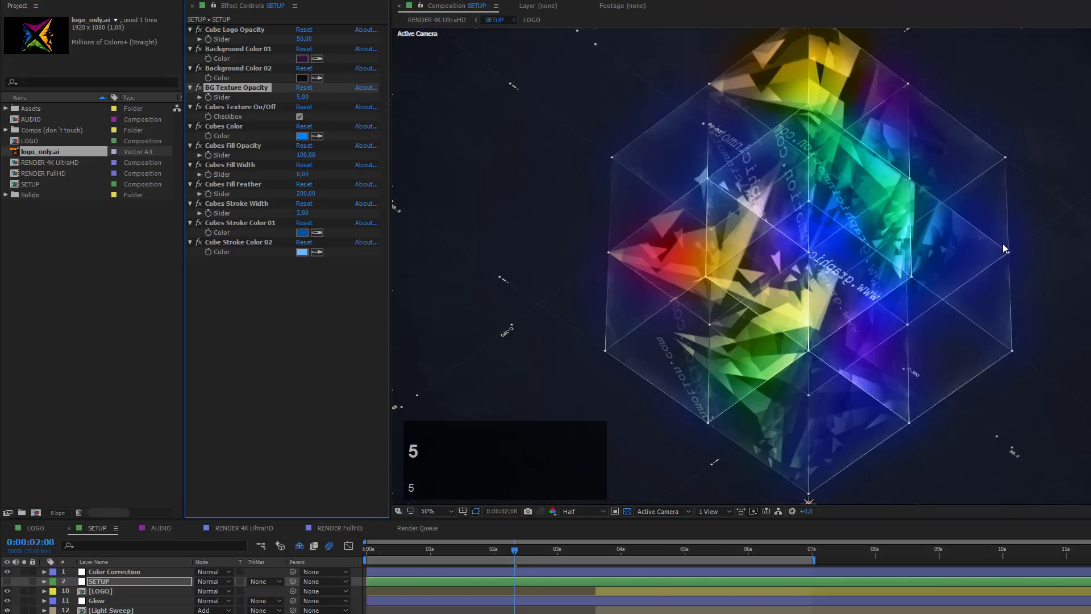
click(300, 98)
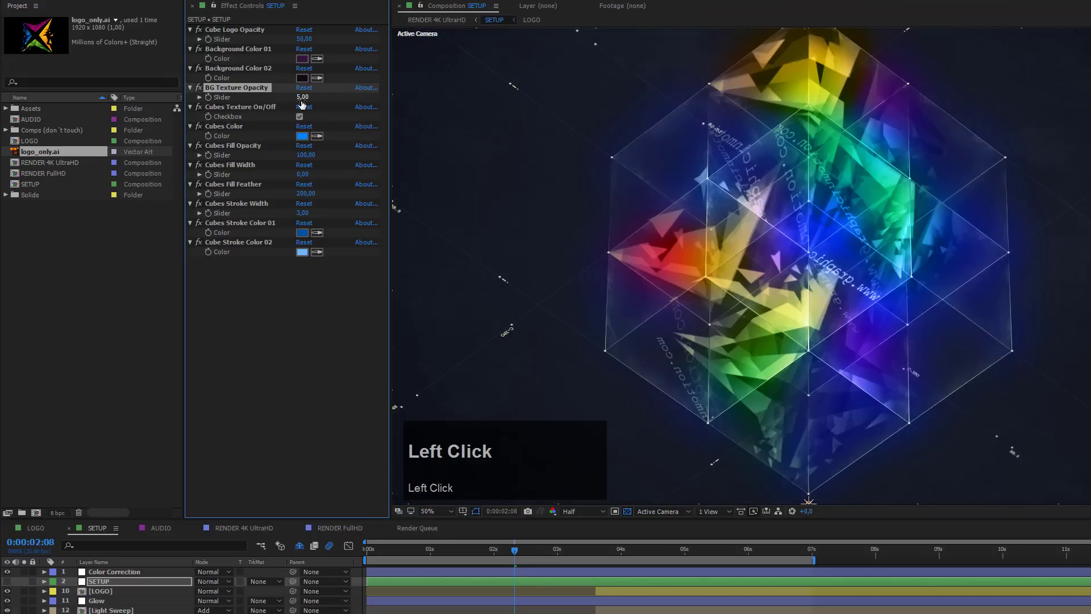
text(10)
key(Return)
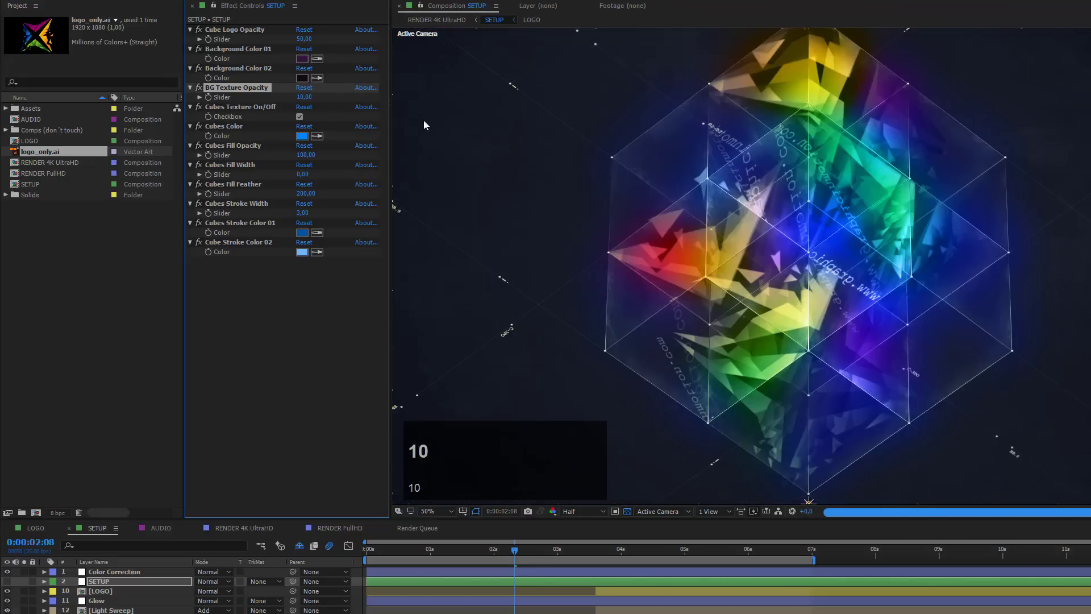
Set the BG Texture Opacity to 0 and check the background across the whole frame
click(307, 98)
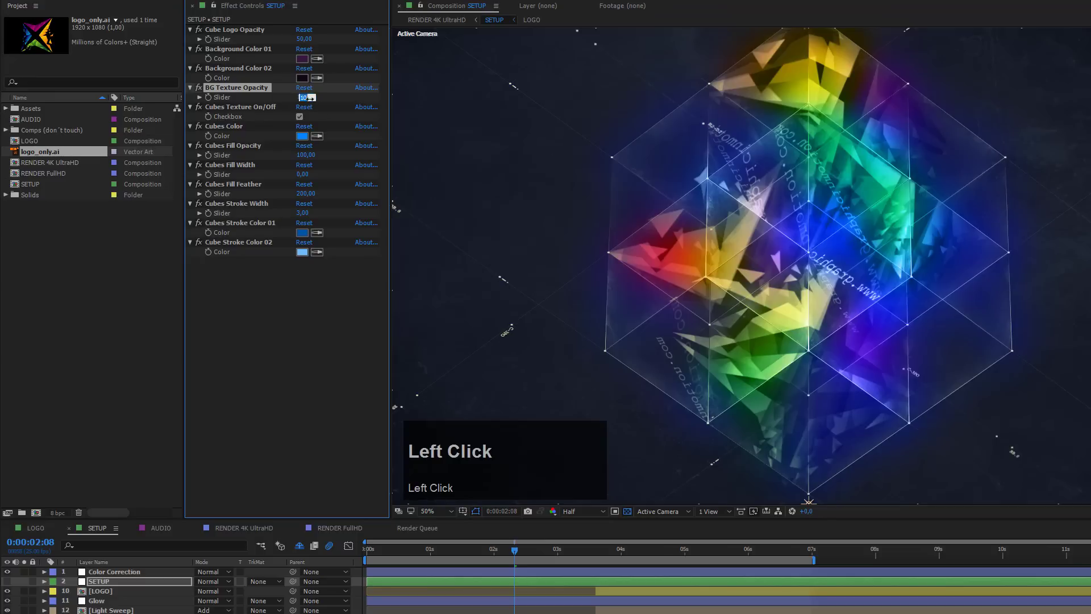
text(0)
key(Return)
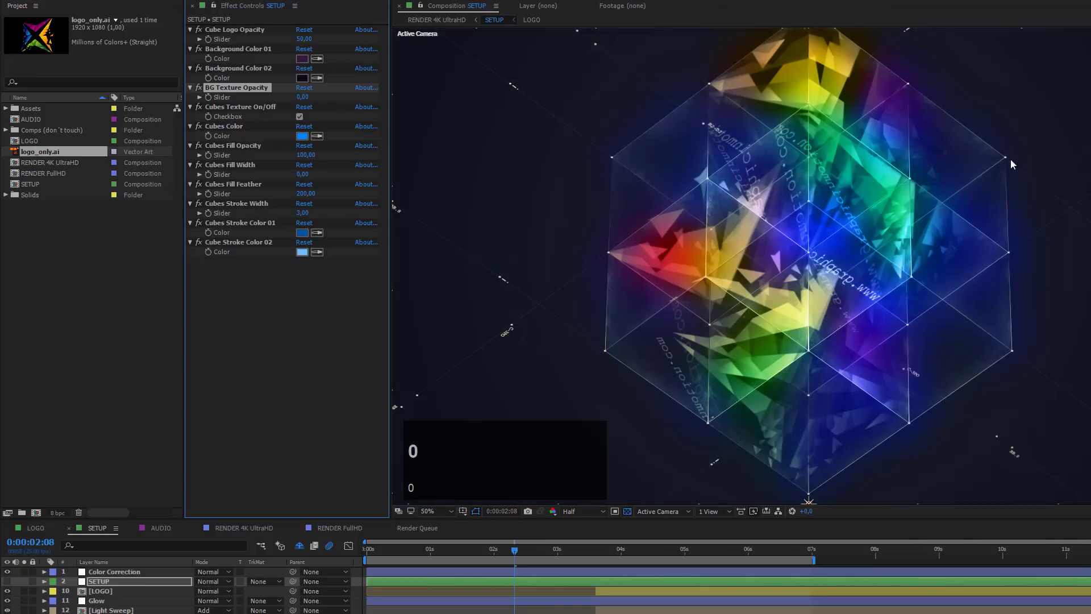
scroll(820, 196, down, 2)
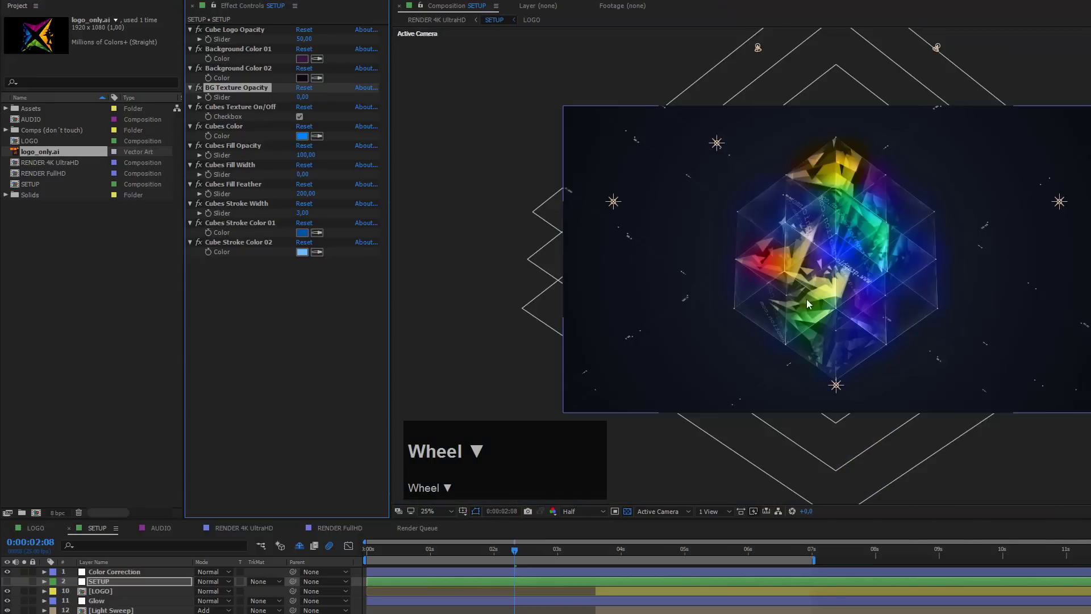
scroll(849, 209, up, 2)
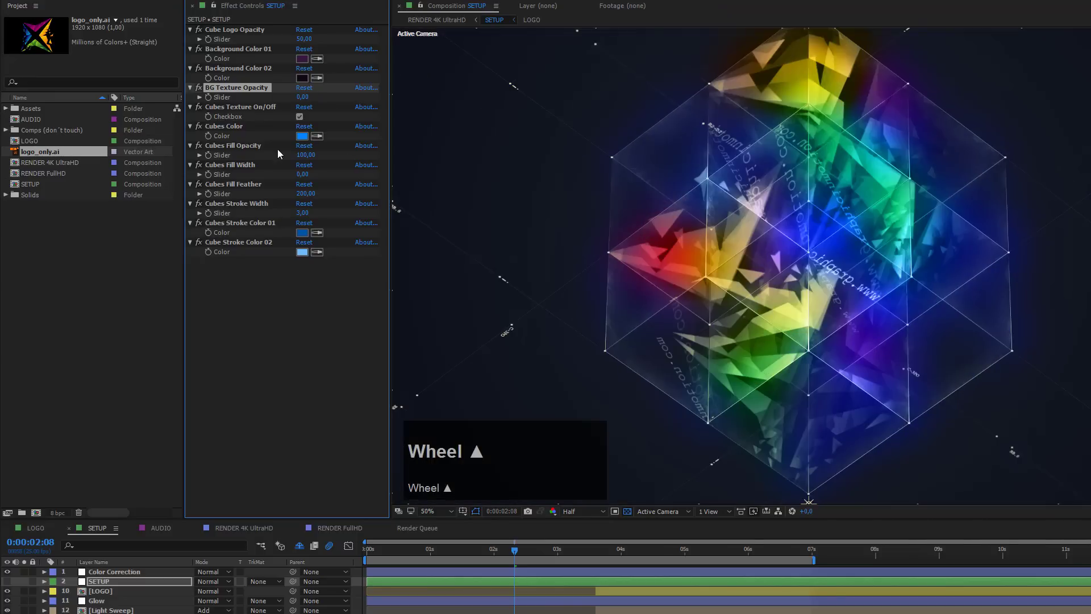
Toggle the Cubes Texture On/Off option to compare both looks and leave the texture switched off
click(224, 117)
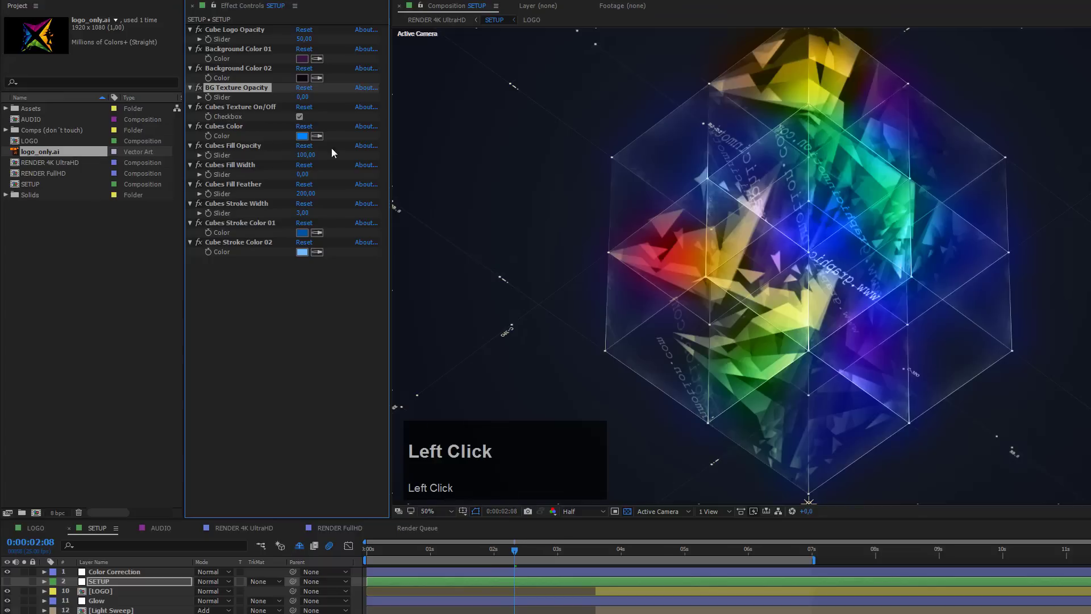
click(227, 107)
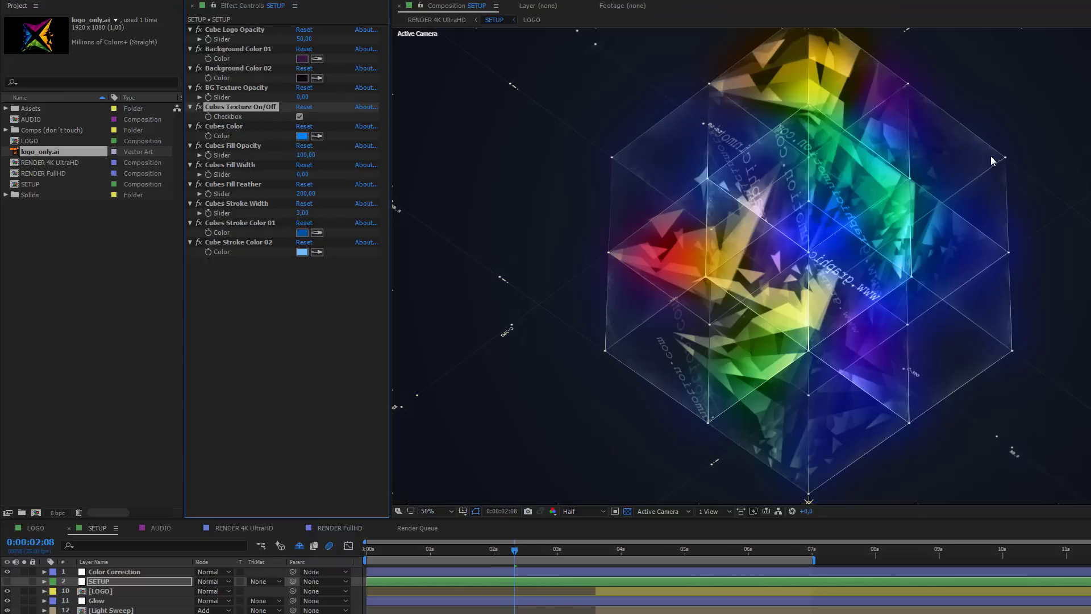
click(301, 117)
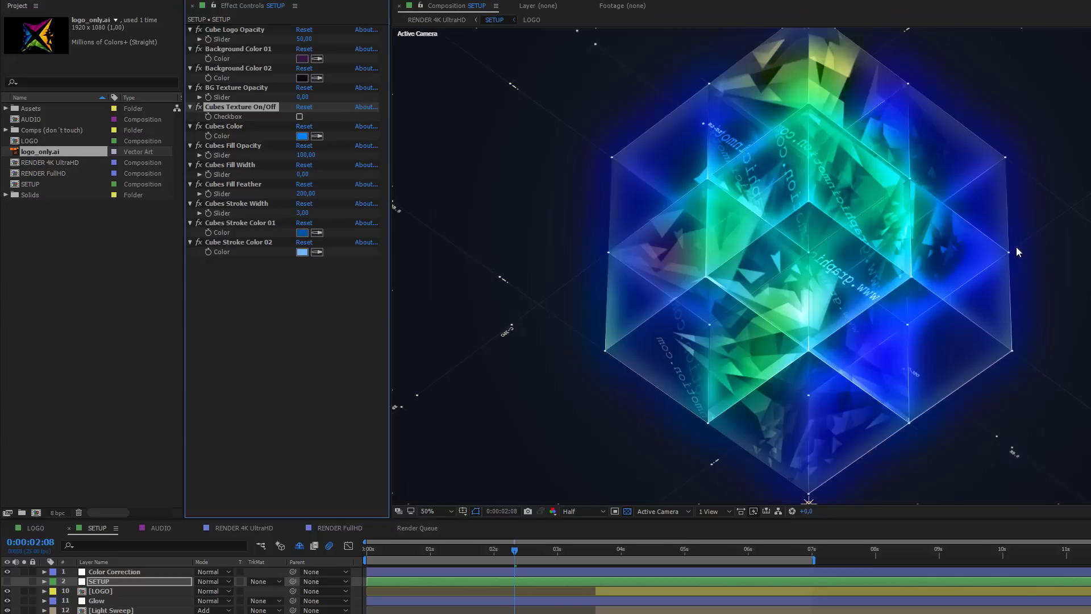
click(300, 117)
click(299, 118)
Sample the Background Color 01 swatch for the Cubes Color and lighten it to the muted purple 74527B
click(319, 138)
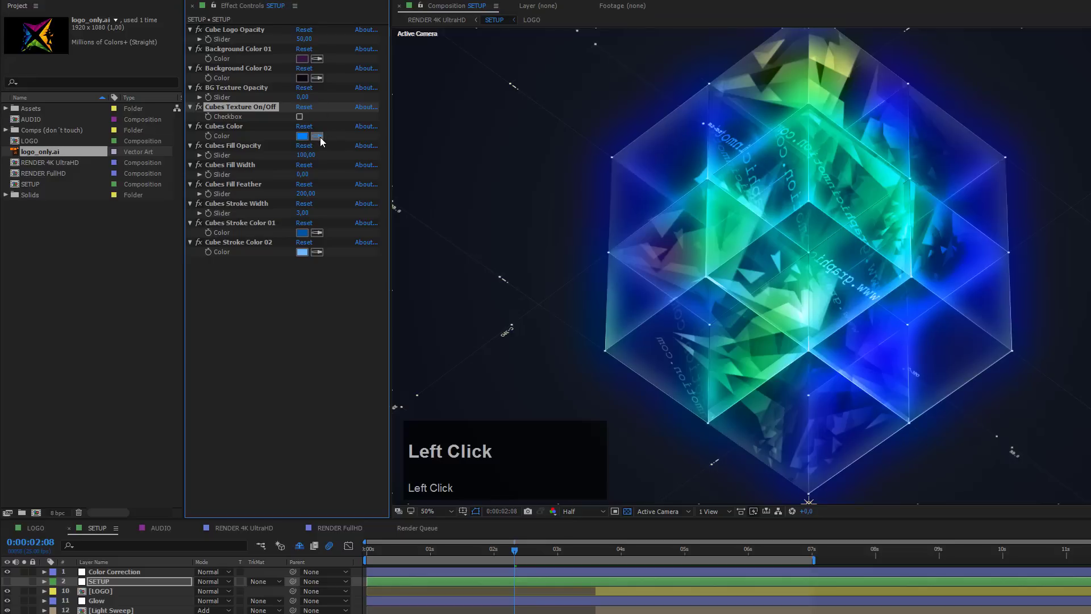
click(303, 59)
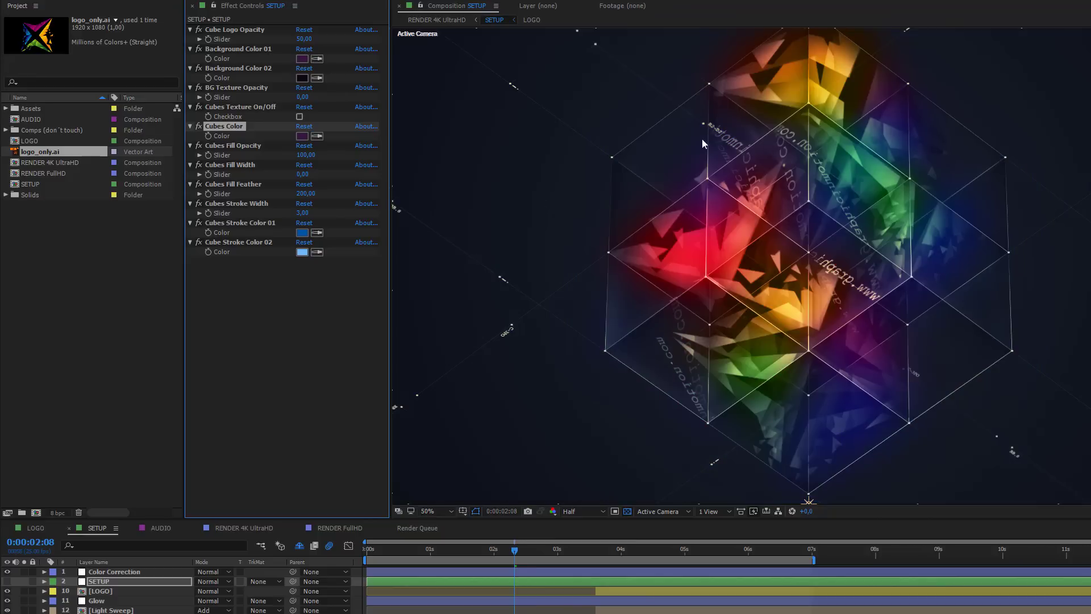
click(302, 136)
drag(123, 131, 123, 125)
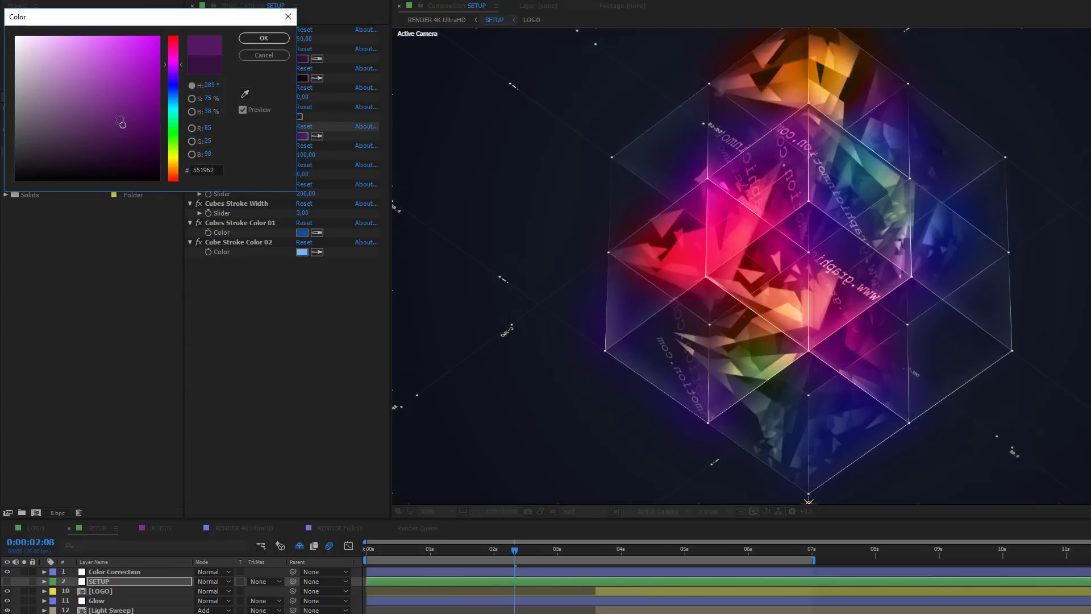
drag(121, 125, 63, 111)
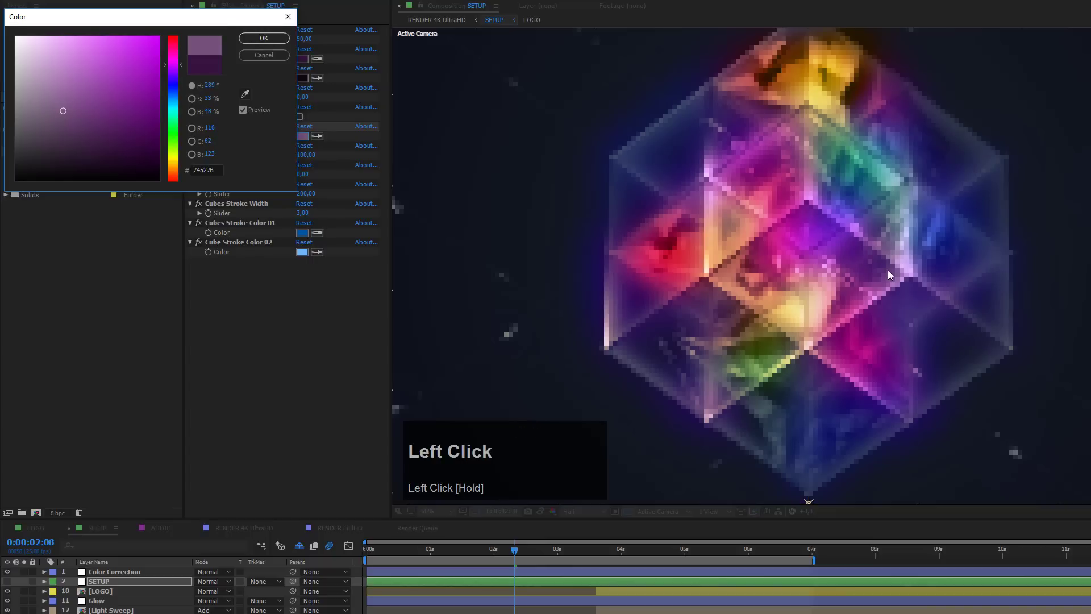
click(268, 39)
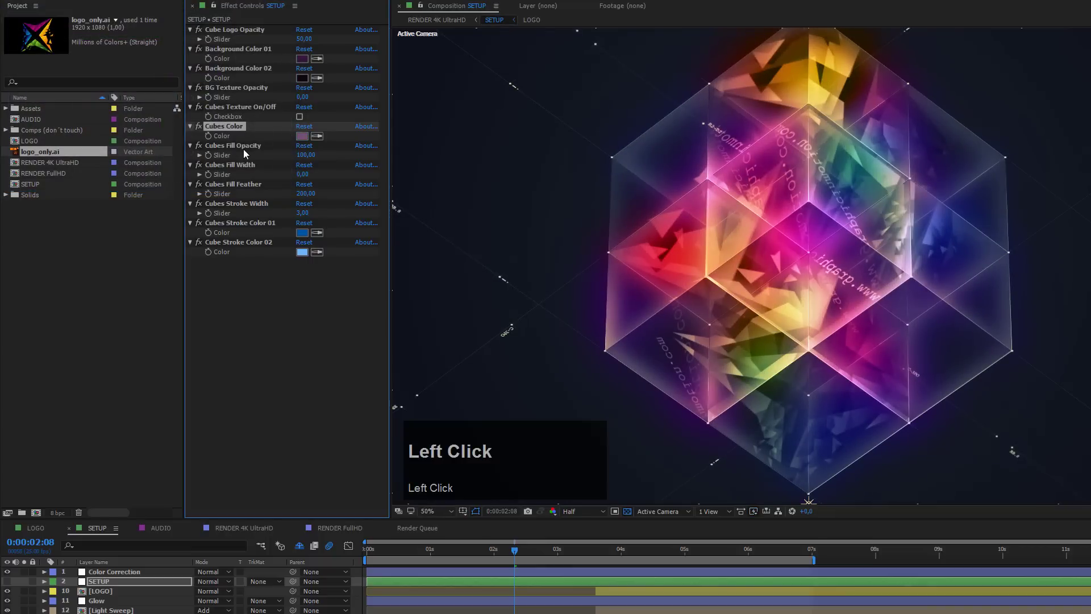
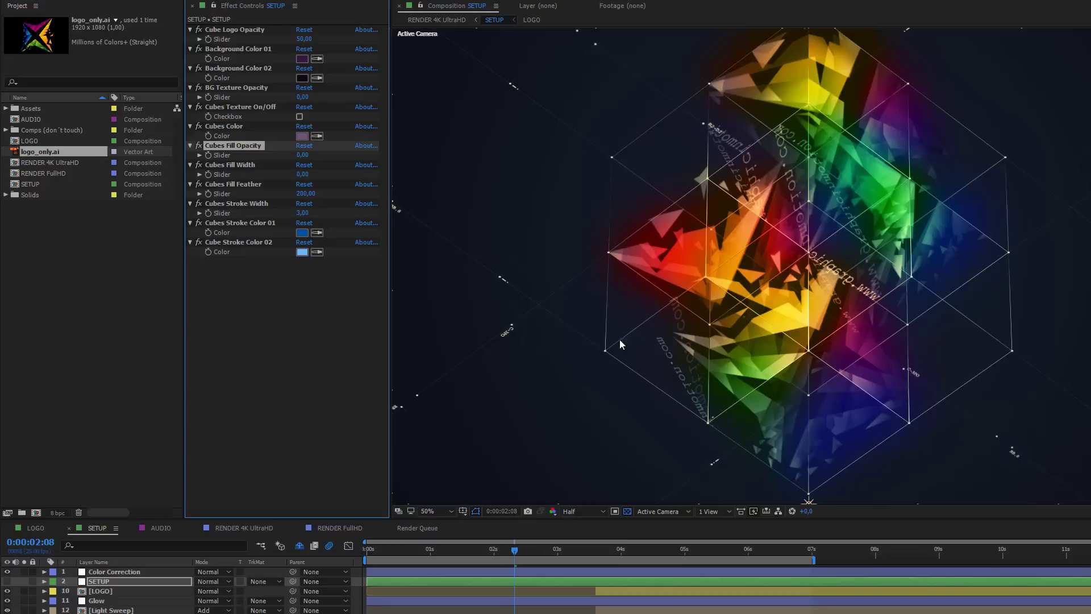
Try Cubes Fill Opacity values of 50 and 100
click(303, 155)
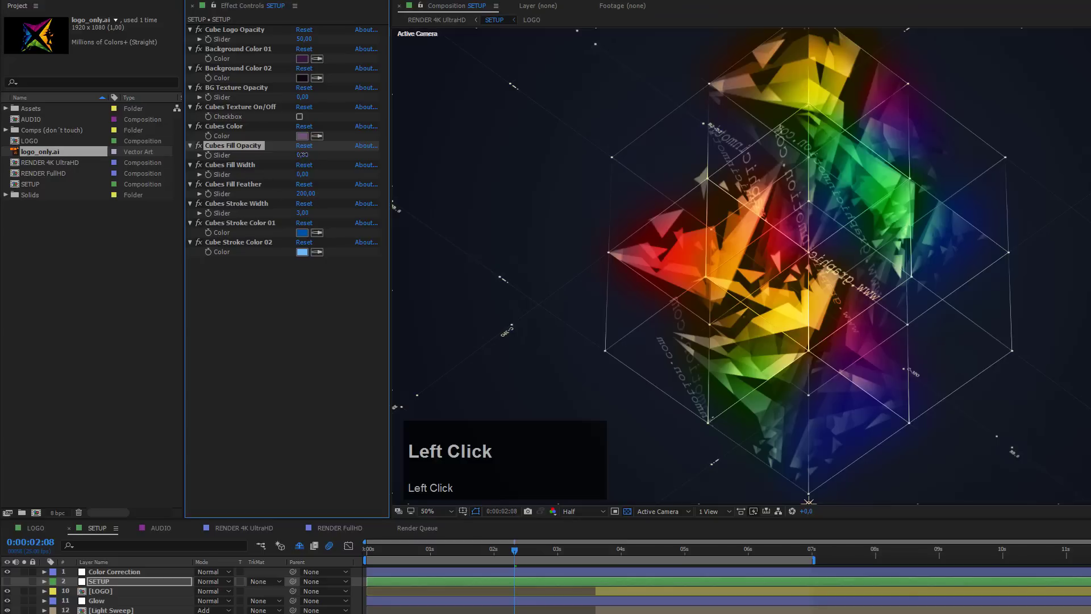
text(50)
key(Return)
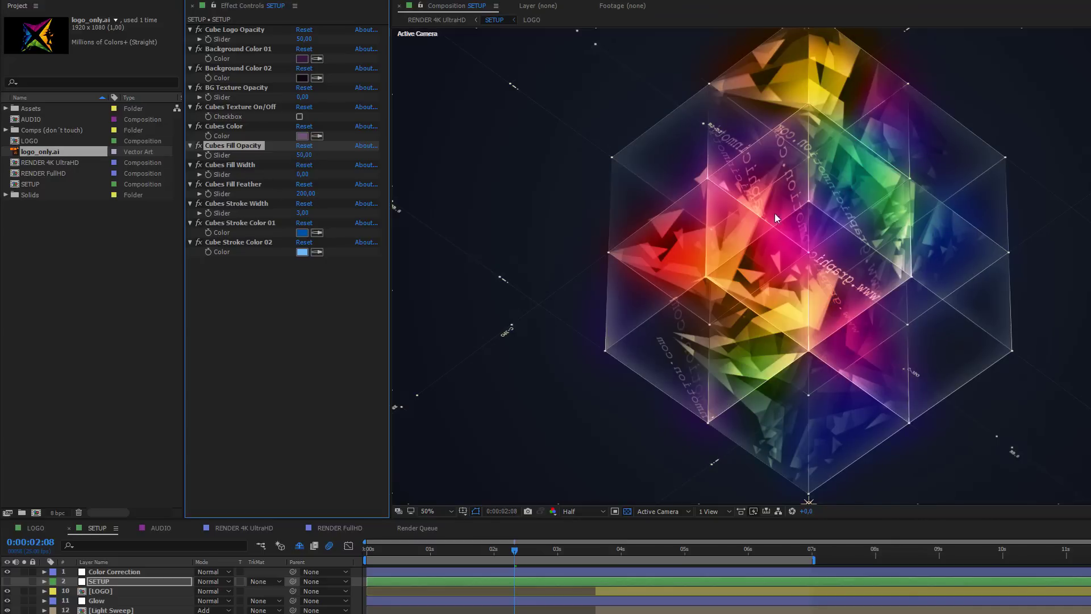
click(302, 155)
text(100)
key(Return)
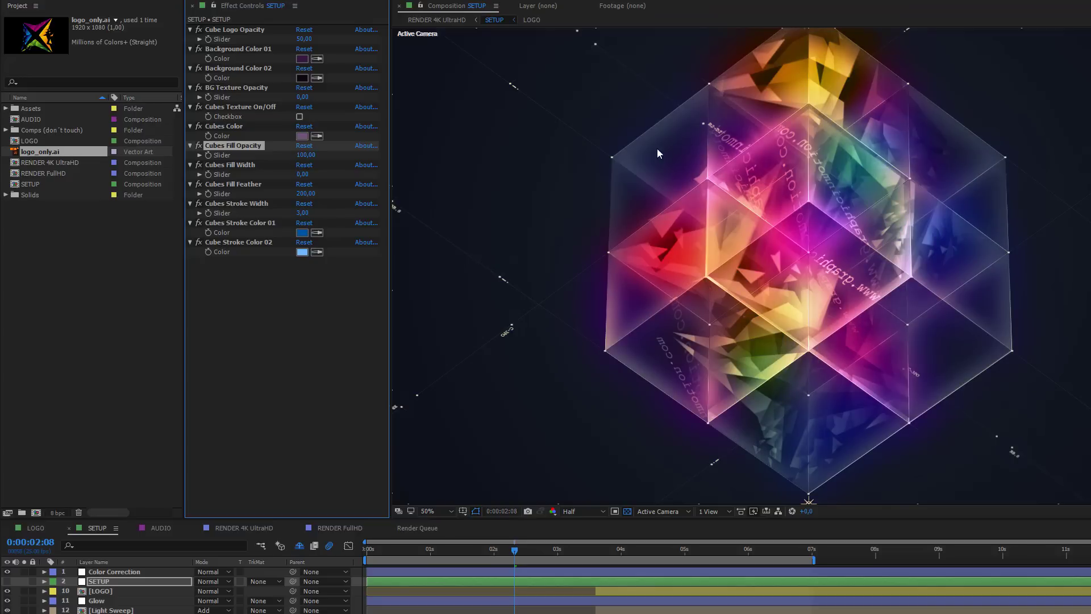
Set the Cubes Fill Opacity to 75
click(307, 155)
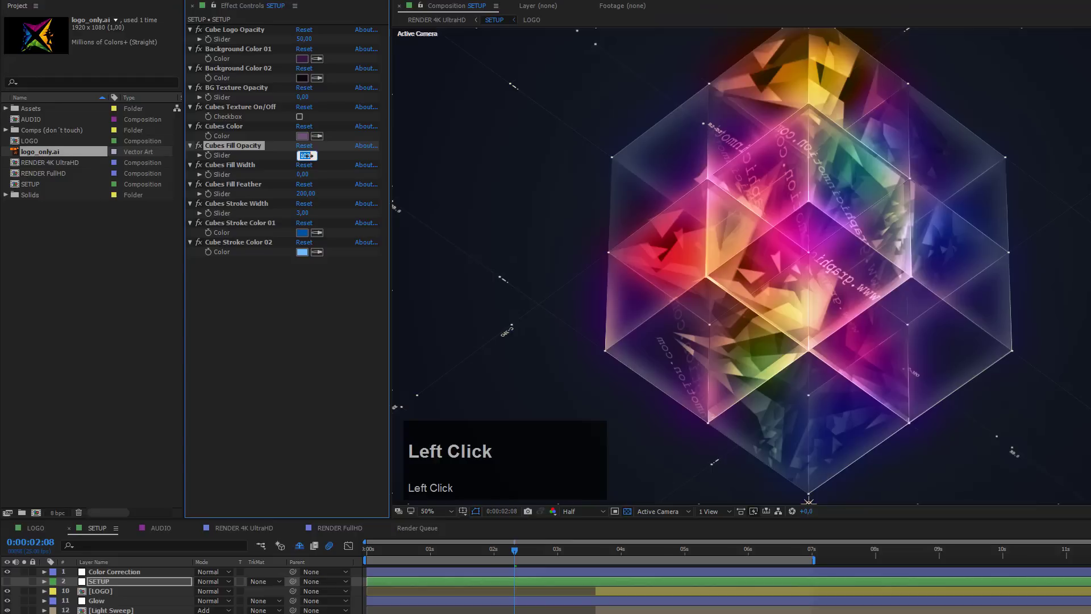
text(75)
key(Return)
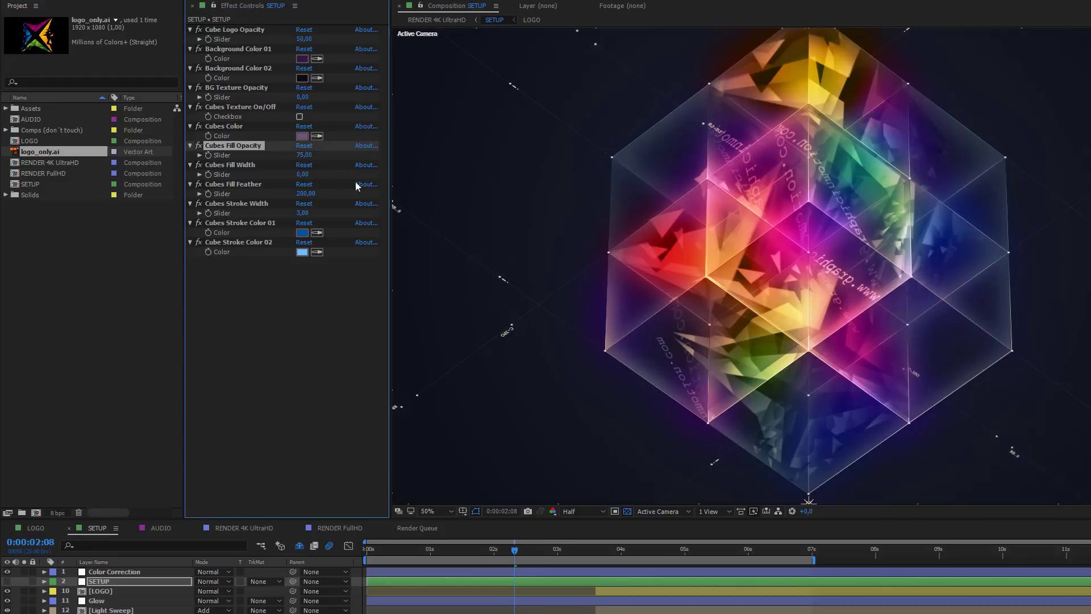
Try Cubes Fill Feather values of 10, 50 and 500, and return the feather to 200
click(230, 165)
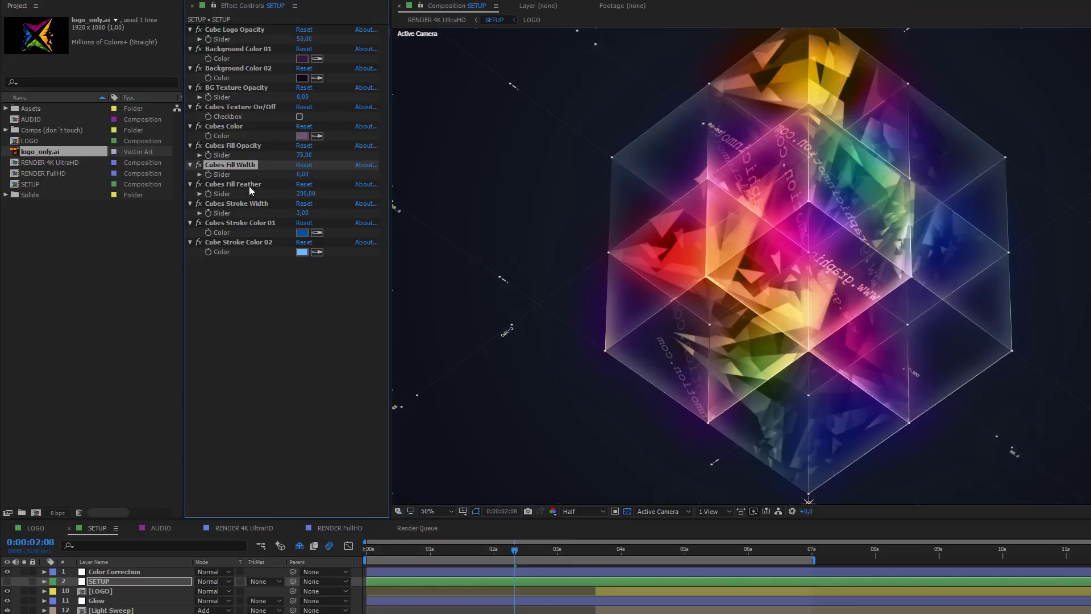
click(305, 193)
text(10)
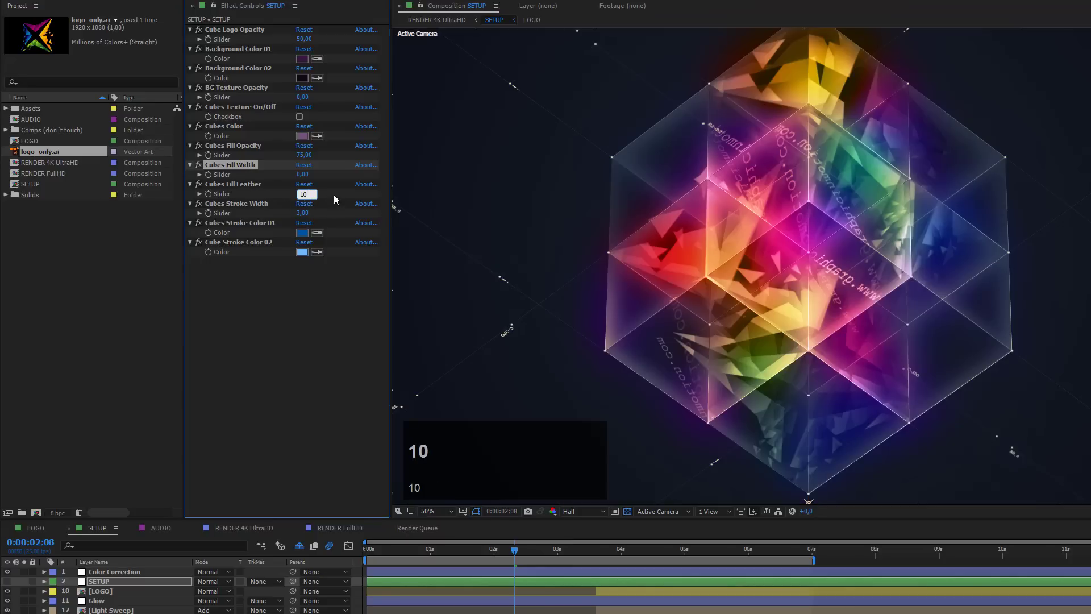
key(Return)
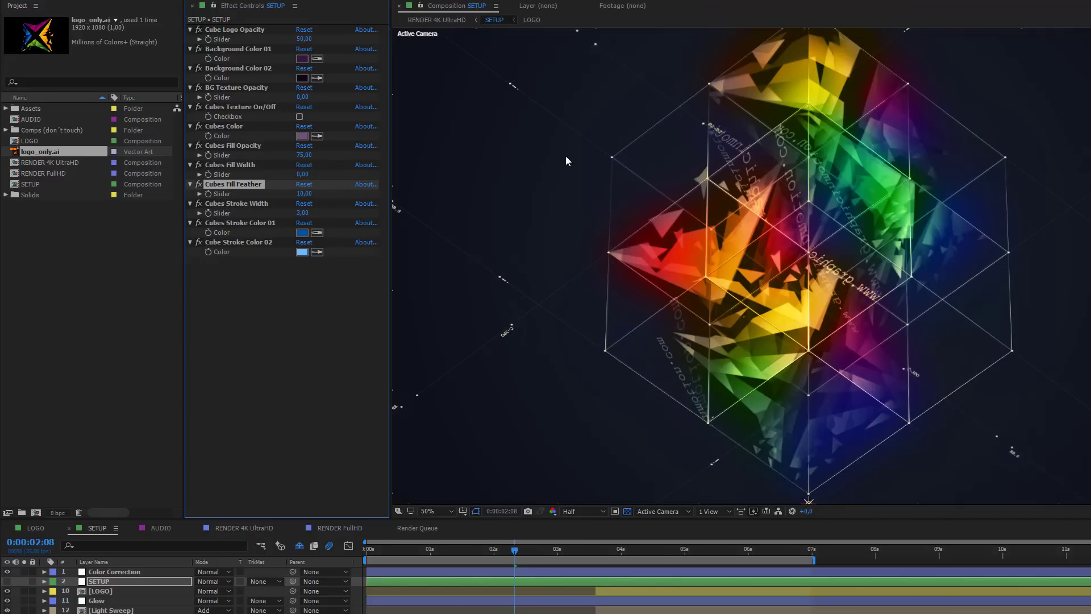
click(305, 193)
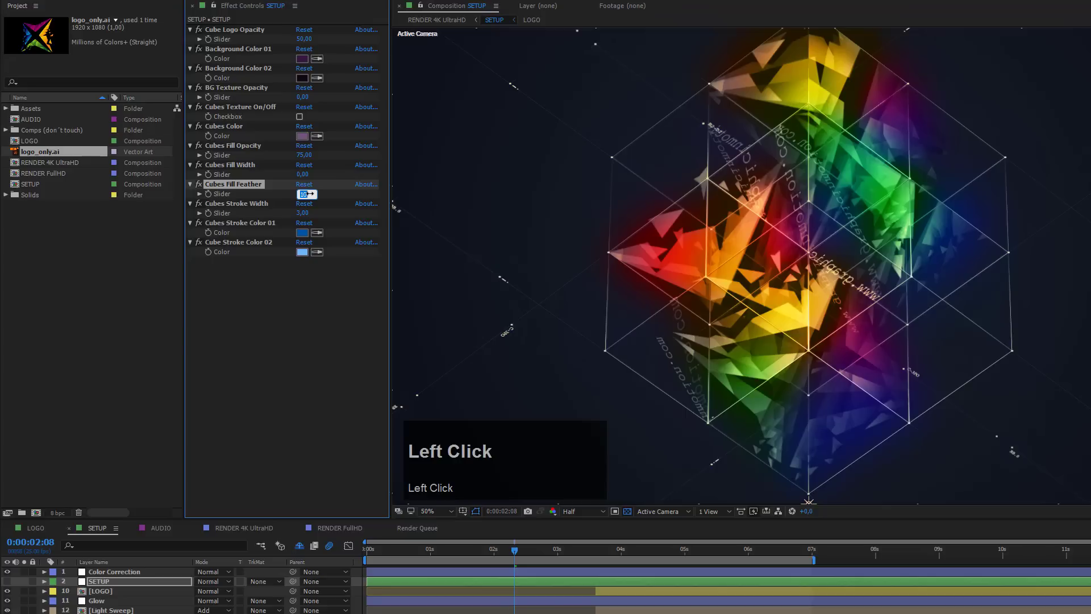
text(50)
key(Return)
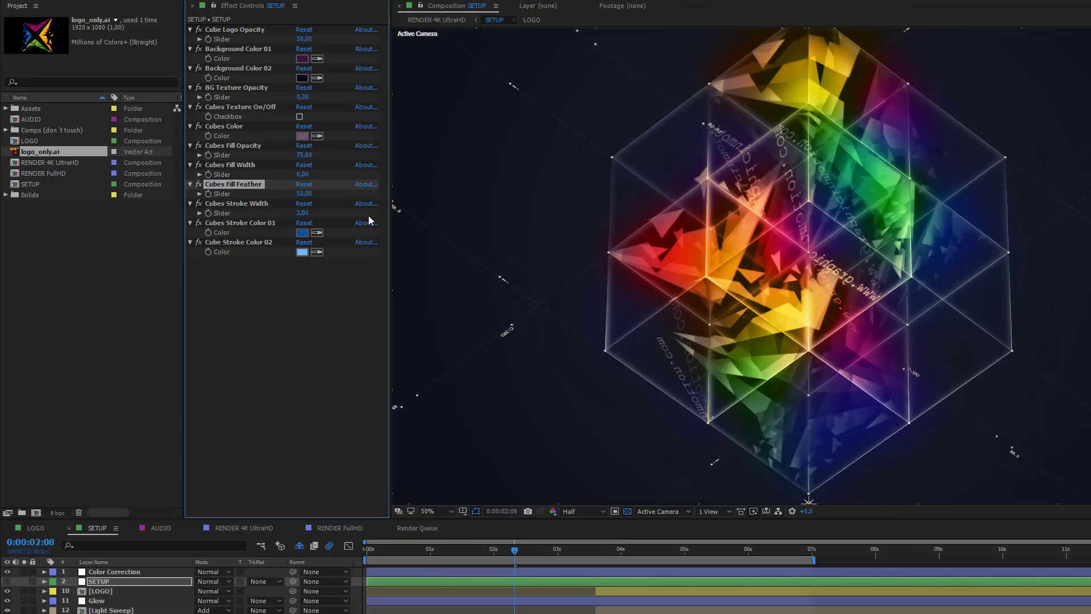
click(304, 194)
text(500)
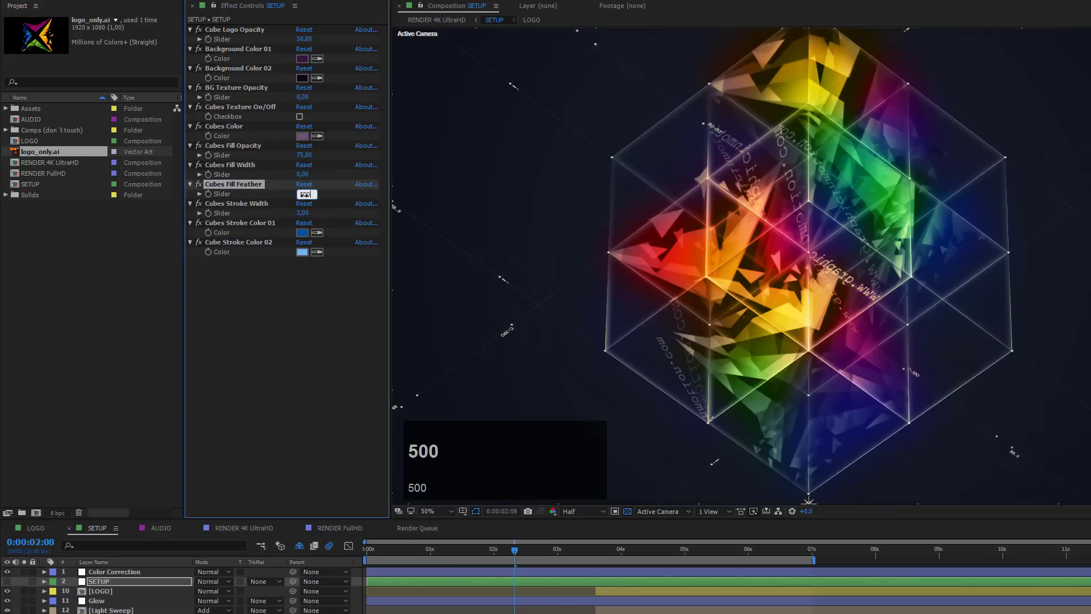
key(Return)
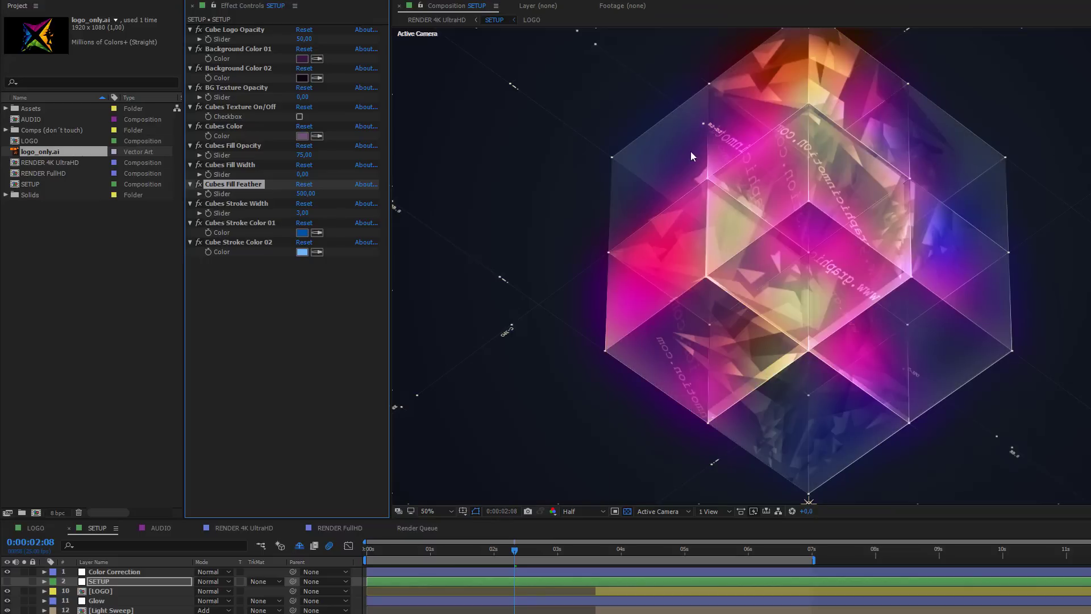
click(304, 194)
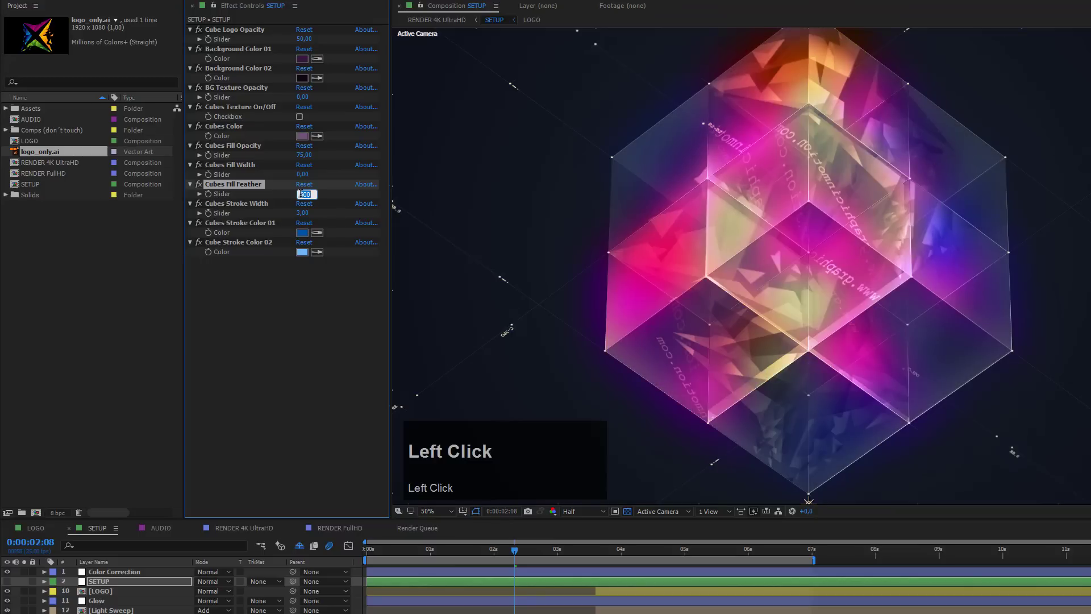
text(200)
key(Return)
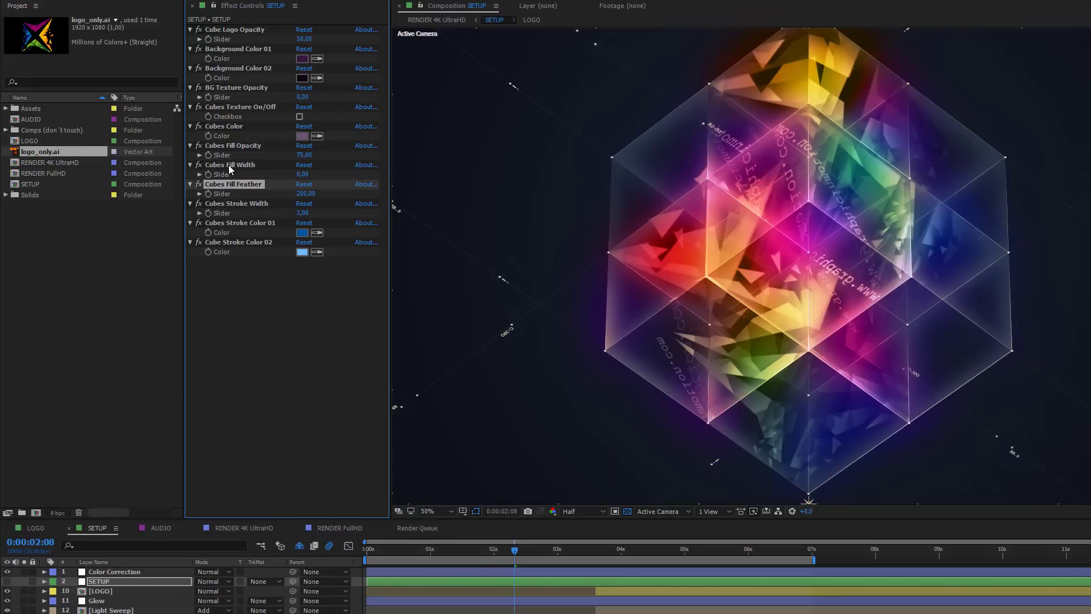
Try a Cubes Fill Width of 96 together with a Cubes Fill Feather of 0
drag(303, 174, 359, 174)
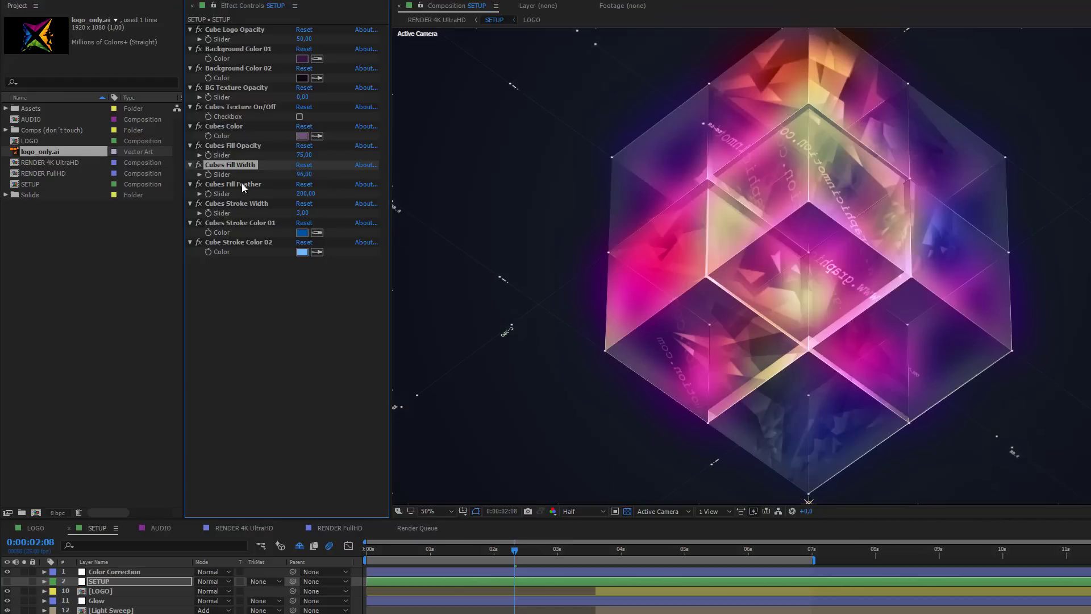
click(305, 194)
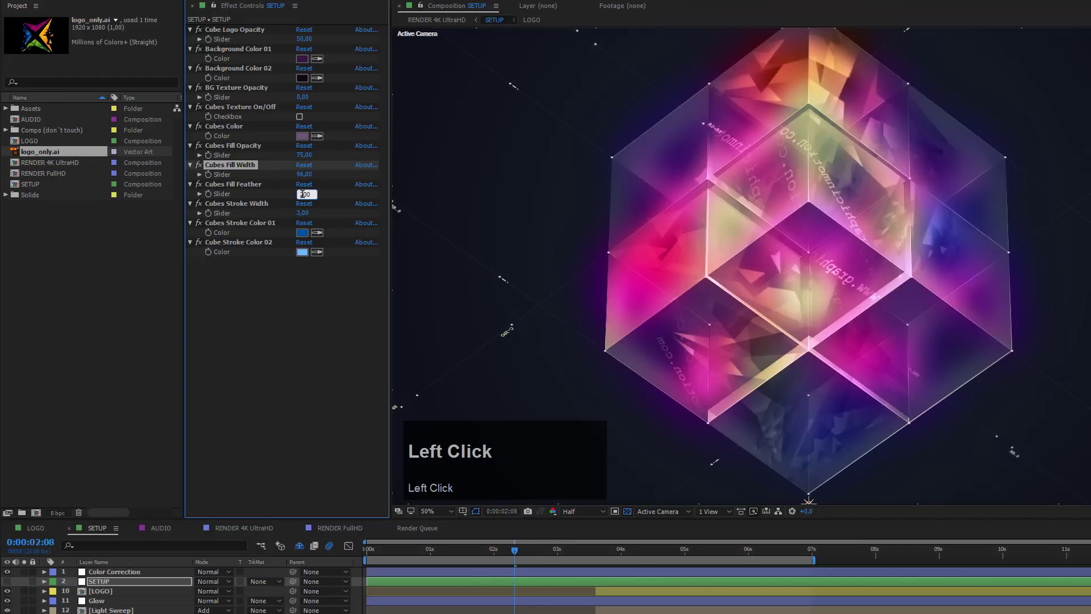
key(BackSpace)
text(0)
key(Return)
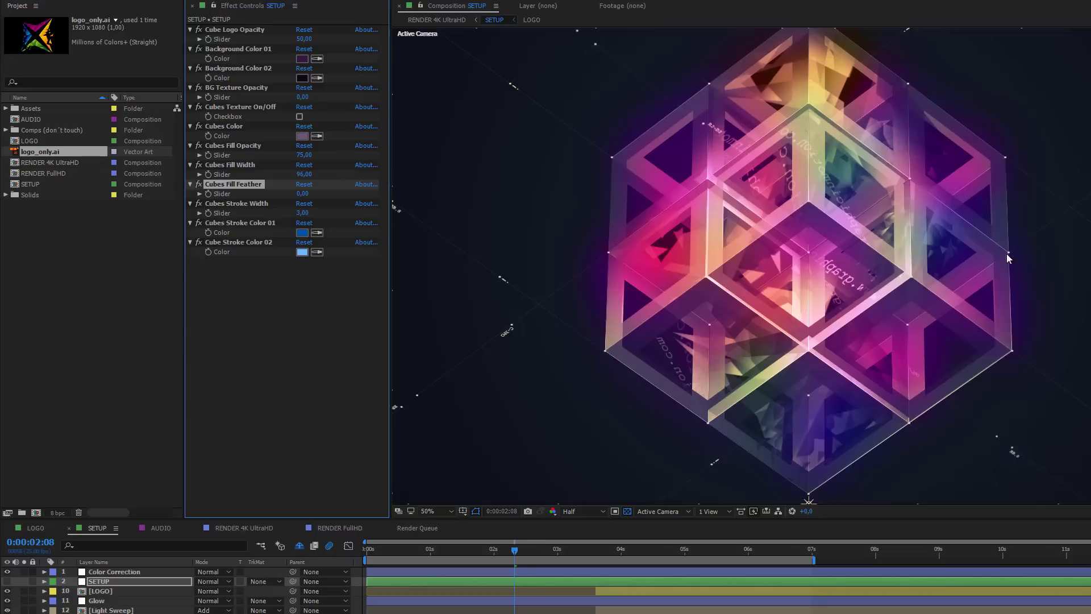
Restore the Cubes Fill Feather to 200 and the Cubes Fill Width to 0
key(ctrl+z)
click(303, 196)
text(200)
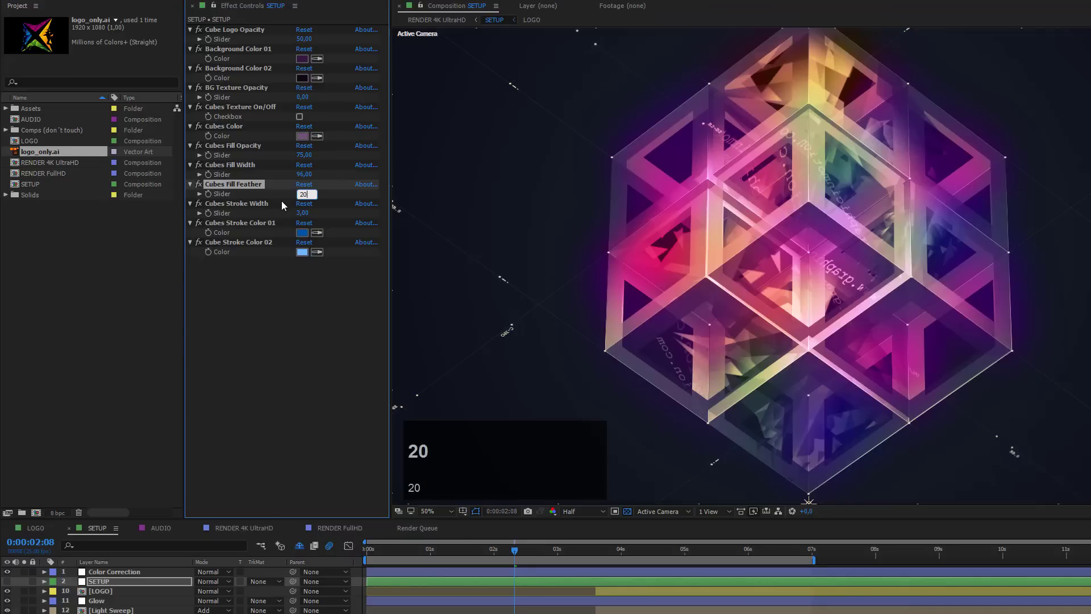
click(326, 320)
click(297, 174)
text(0)
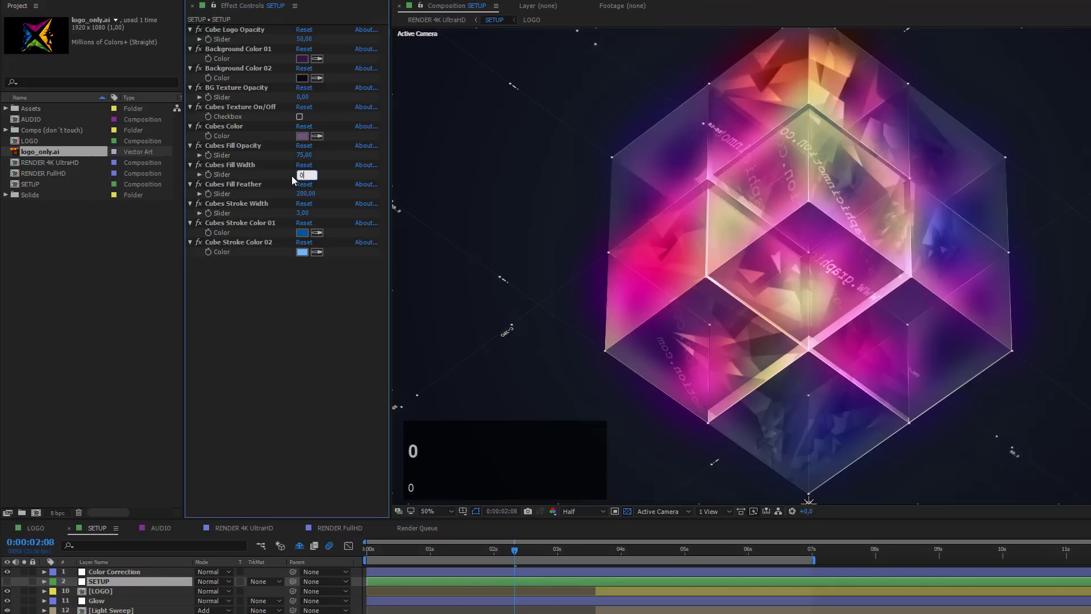
key(Return)
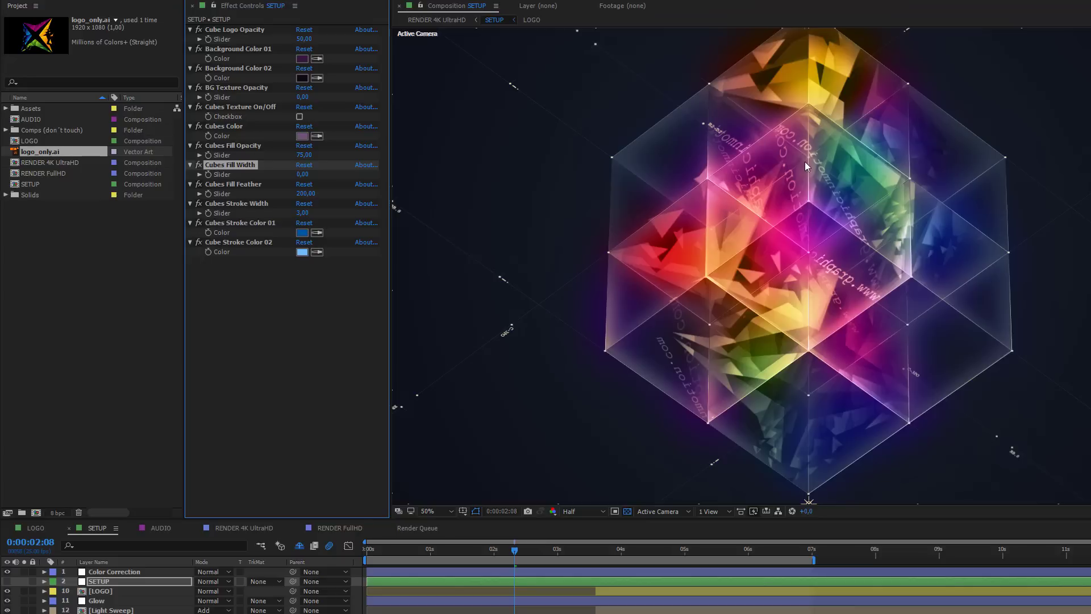
Set the Cubes Stroke Width to 25
click(303, 213)
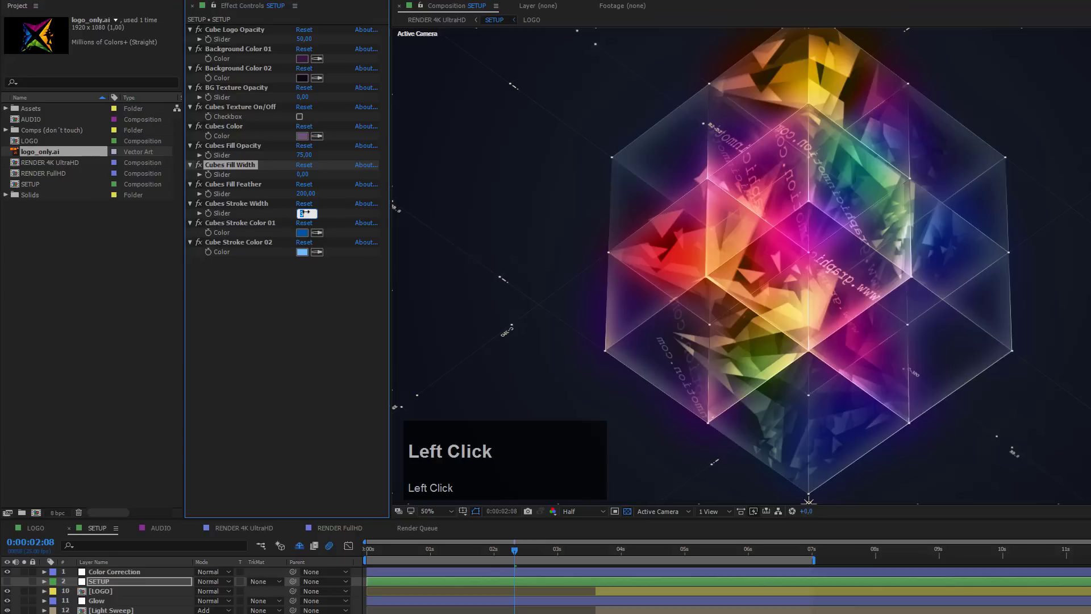
text(25)
key(Return)
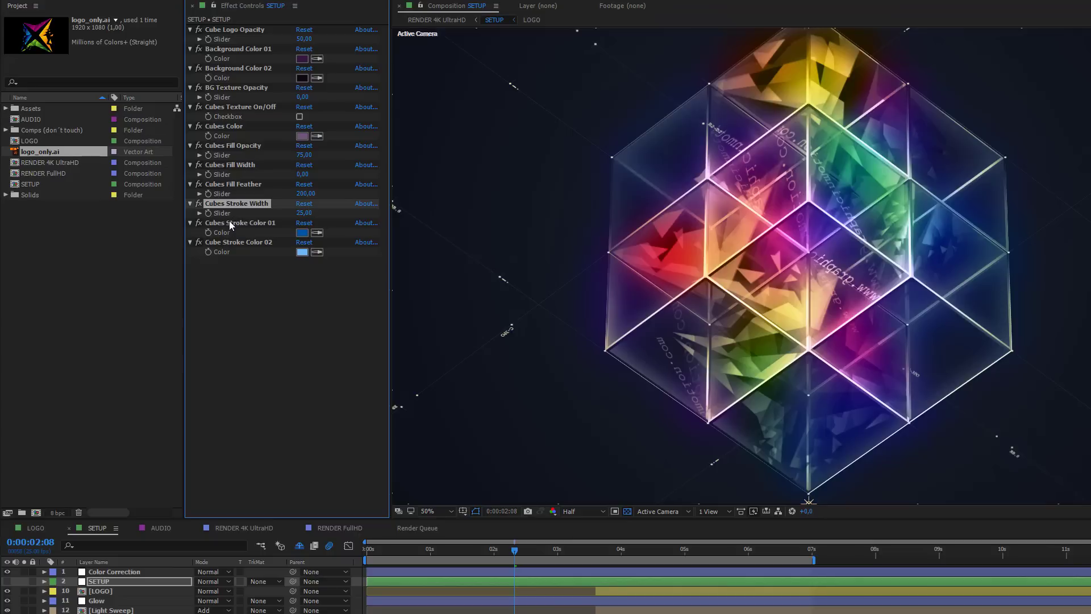
Sample the muted purple Cubes Color for Cubes Stroke Color 01 and copy it to Cube Stroke Color 02
click(317, 233)
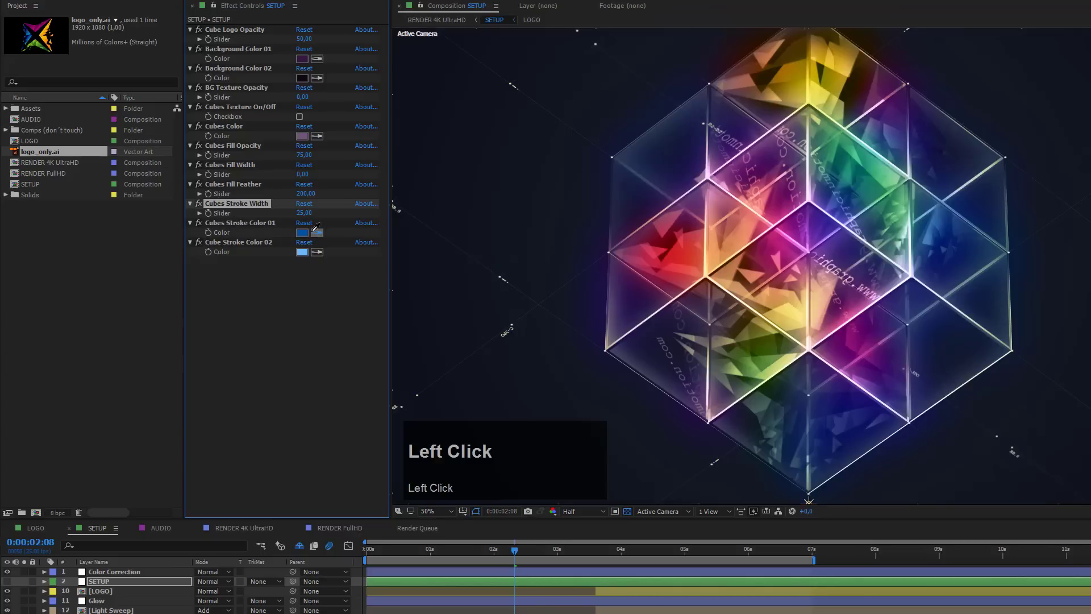
click(302, 136)
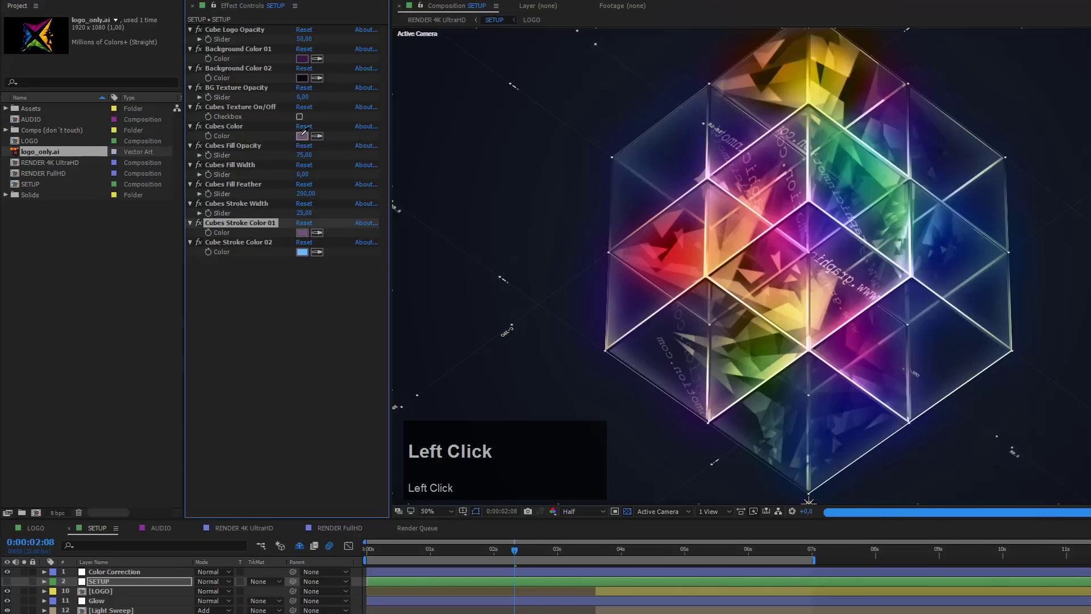
click(316, 252)
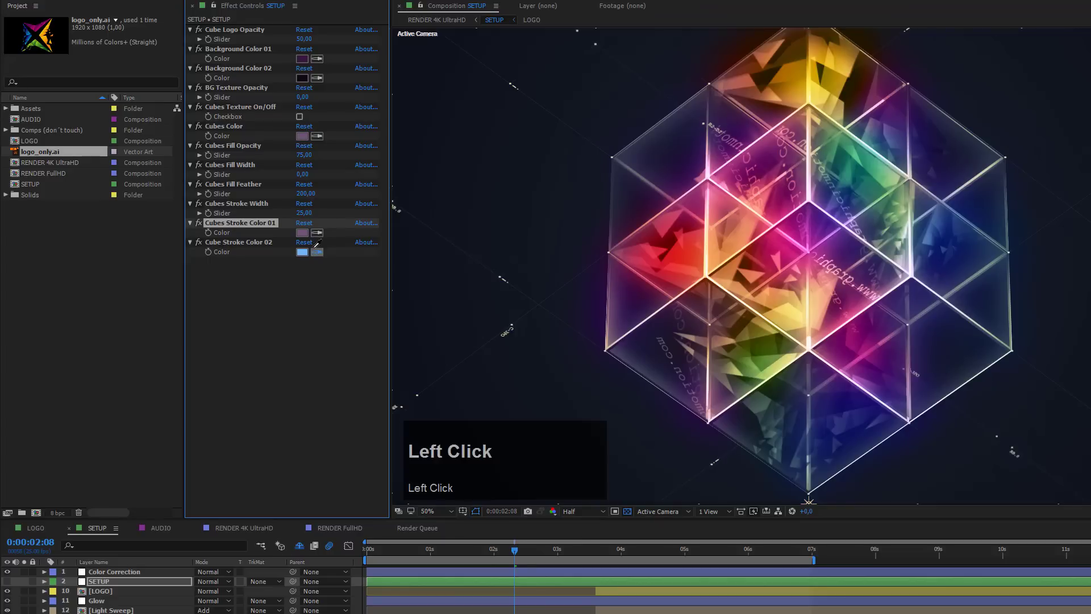
click(306, 231)
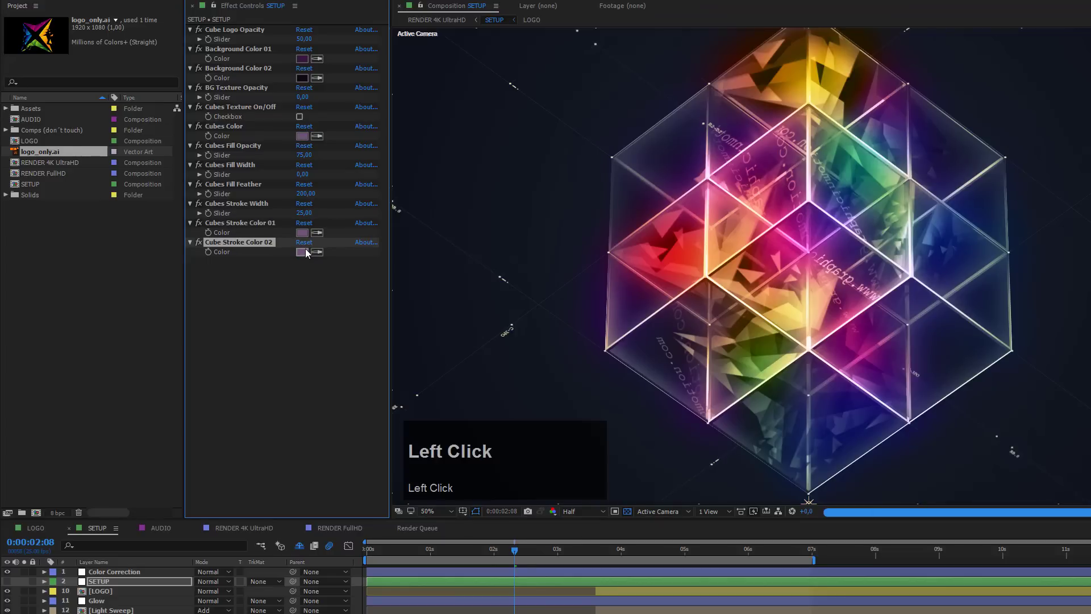
Change Cube Stroke Color 02 to a brighter, more saturated pinkish purple
click(302, 252)
drag(75, 73, 83, 52)
click(265, 38)
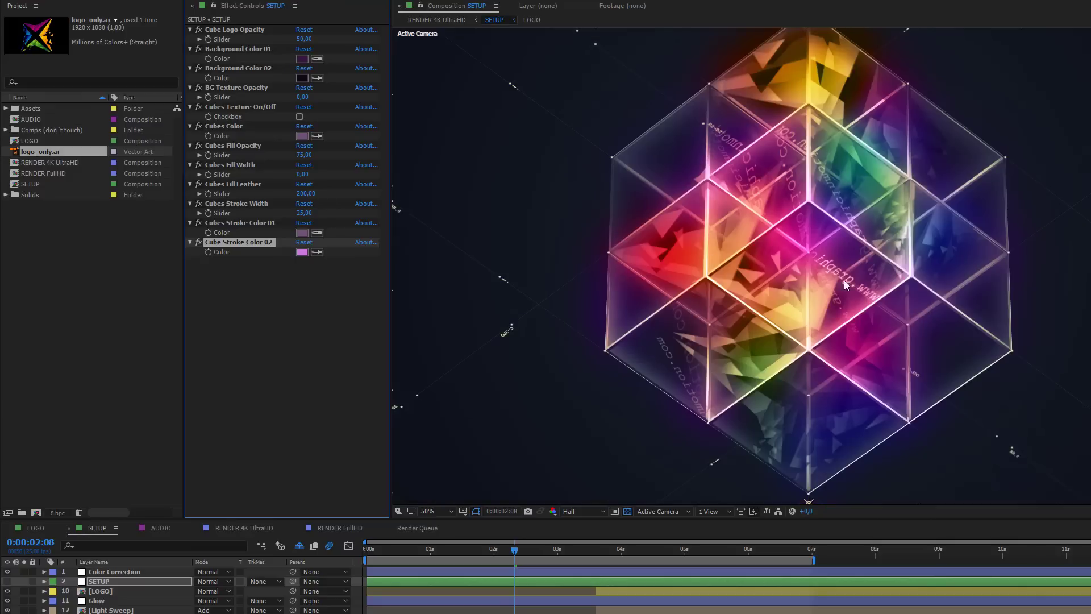
Darken Cubes Stroke Color 01 to a deeper muted purple
click(303, 232)
drag(71, 136, 70, 130)
click(265, 39)
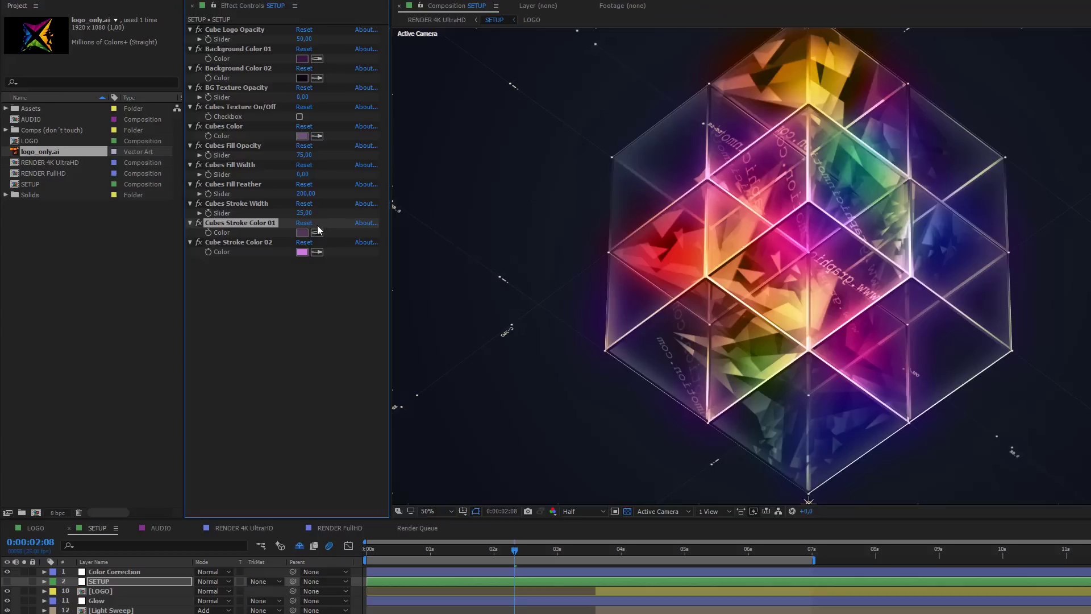
Set the Cubes Stroke Width to 3
click(303, 214)
text(3)
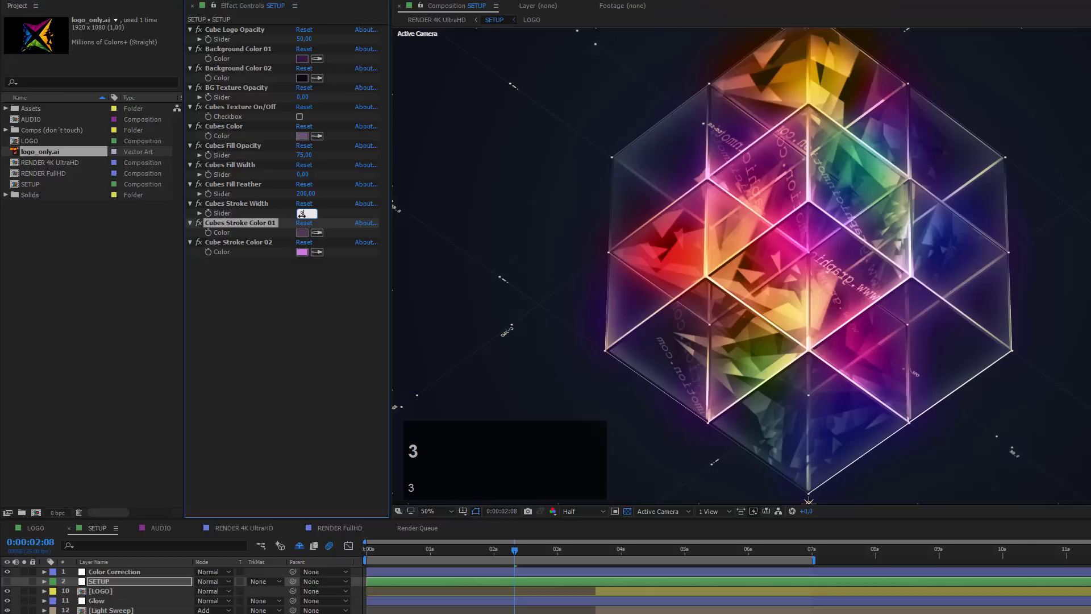
key(Return)
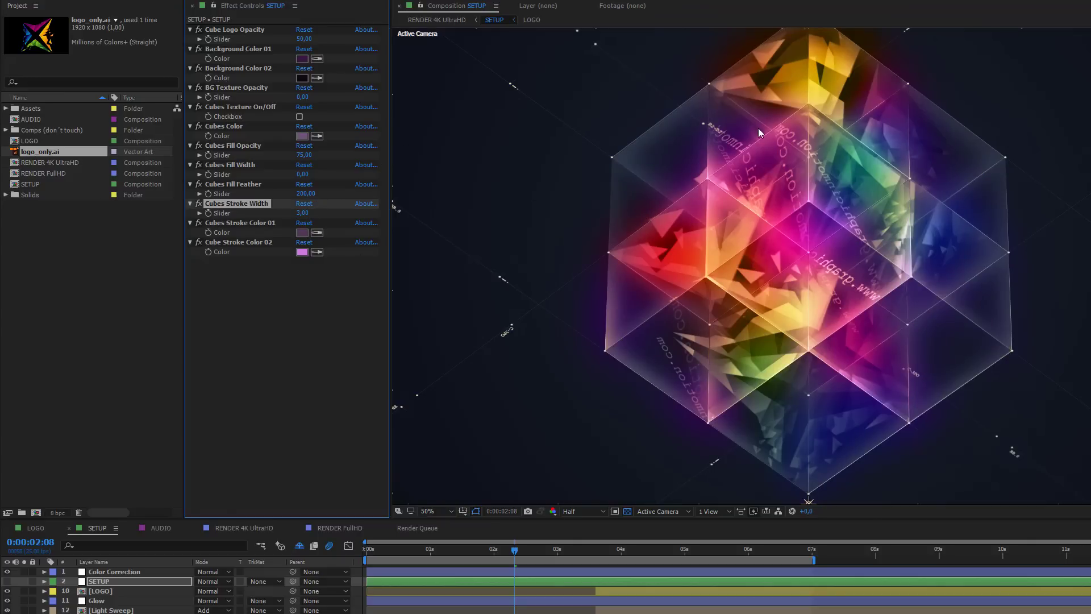
Check the look of the cube and the assembled logo at time 0:00:03:07
scroll(864, 236, down, 2)
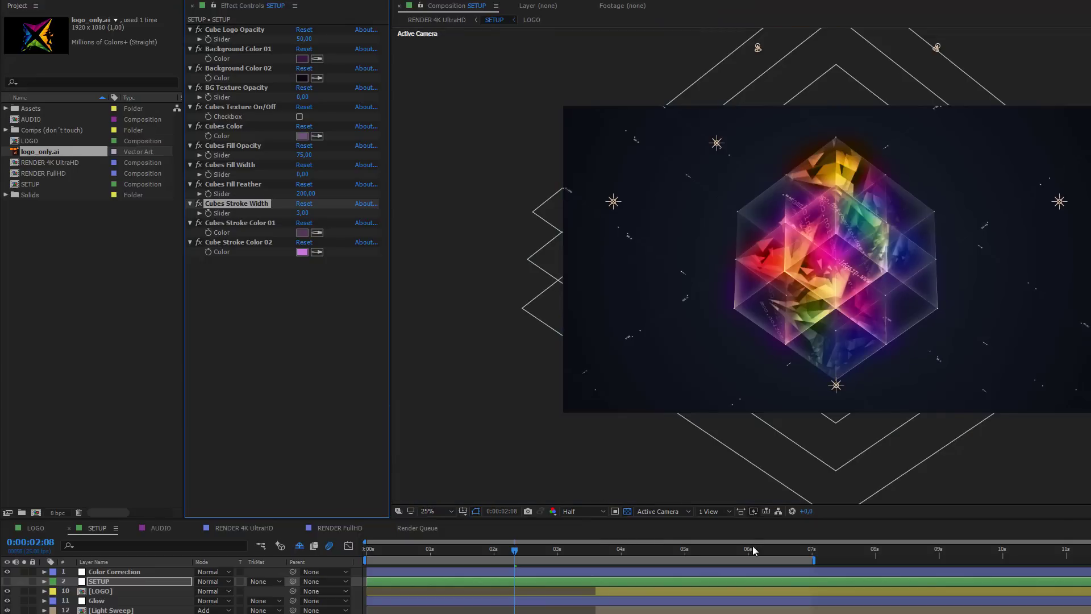
click(574, 551)
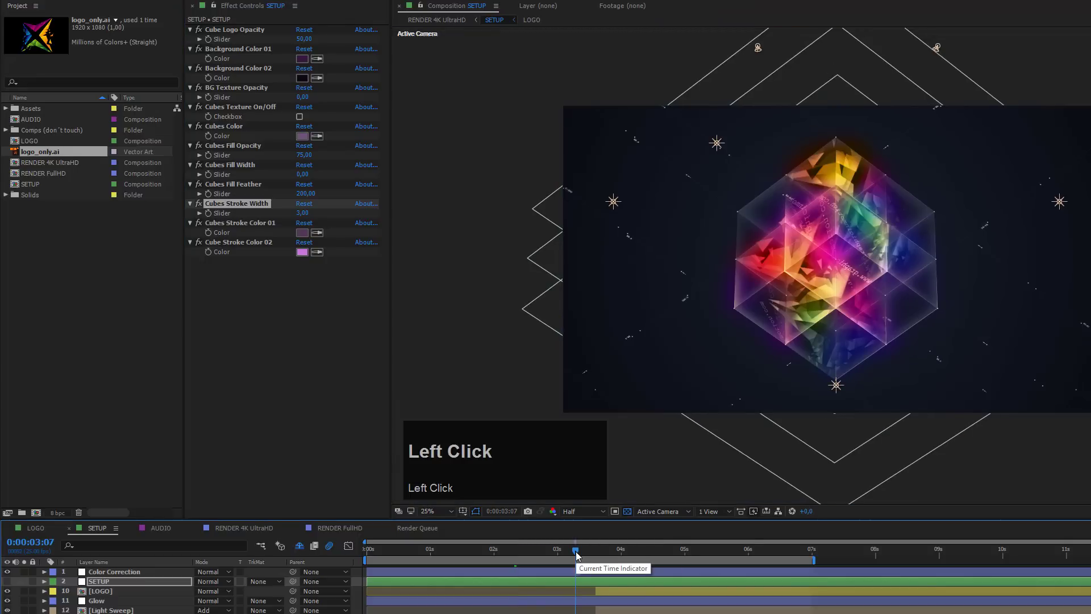
scroll(812, 292, up, 2)
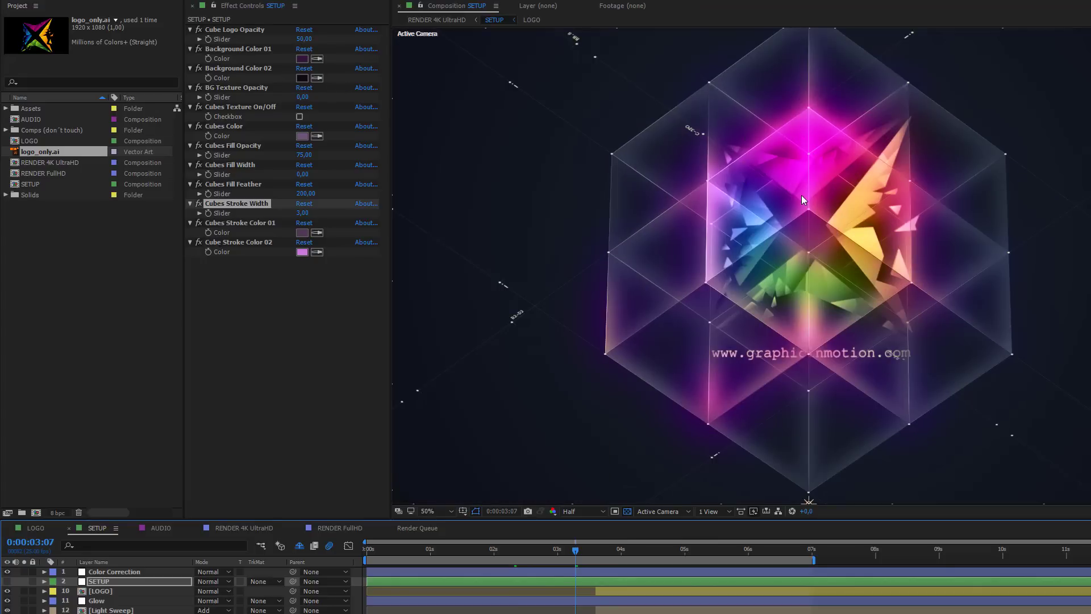
Try lowering the Cubes Fill Opacity to about 15 and undo the change
drag(303, 154, 272, 155)
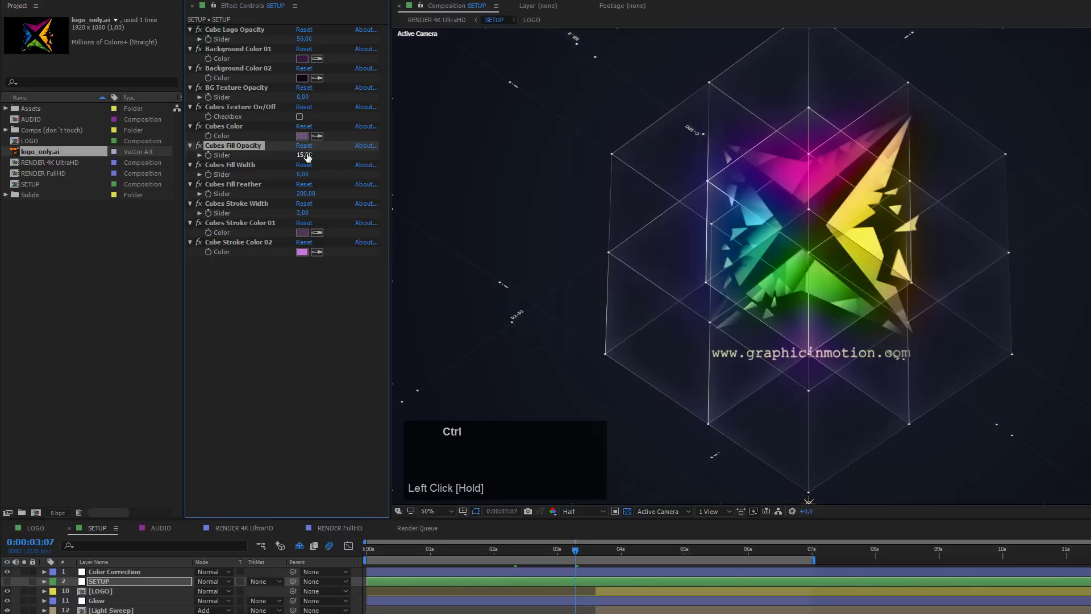
key(ctrl+z)
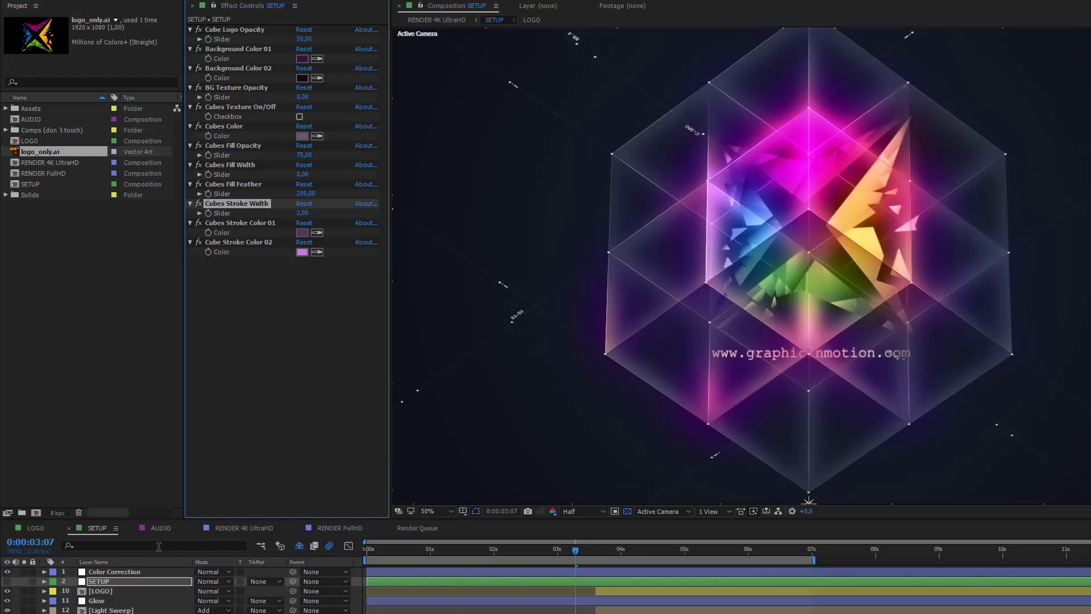
Try the Add glow operation on the Glow layer and check its effect on the logo
click(97, 601)
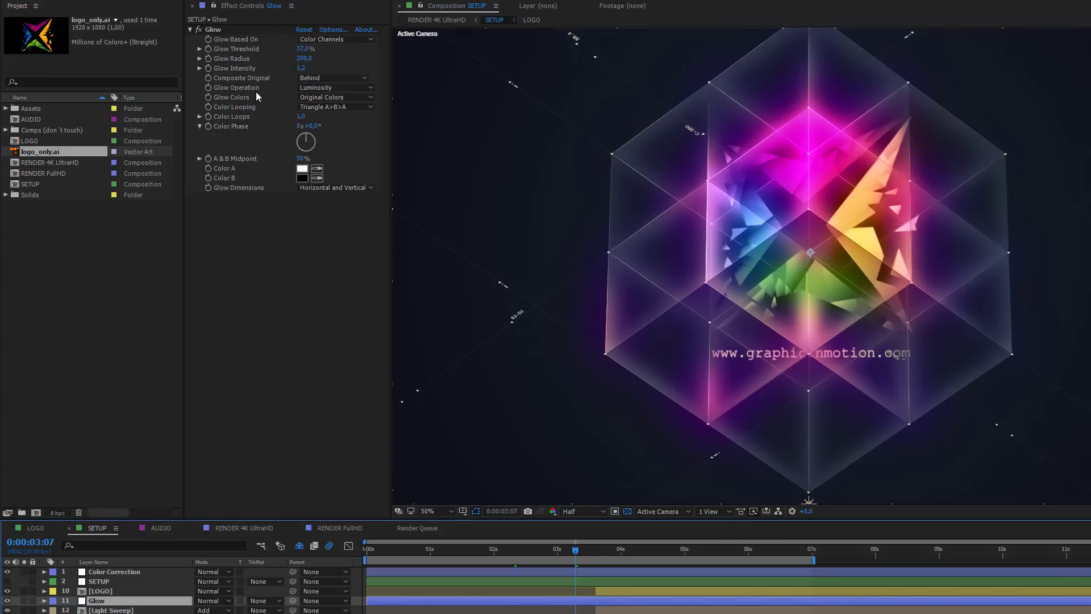
click(313, 88)
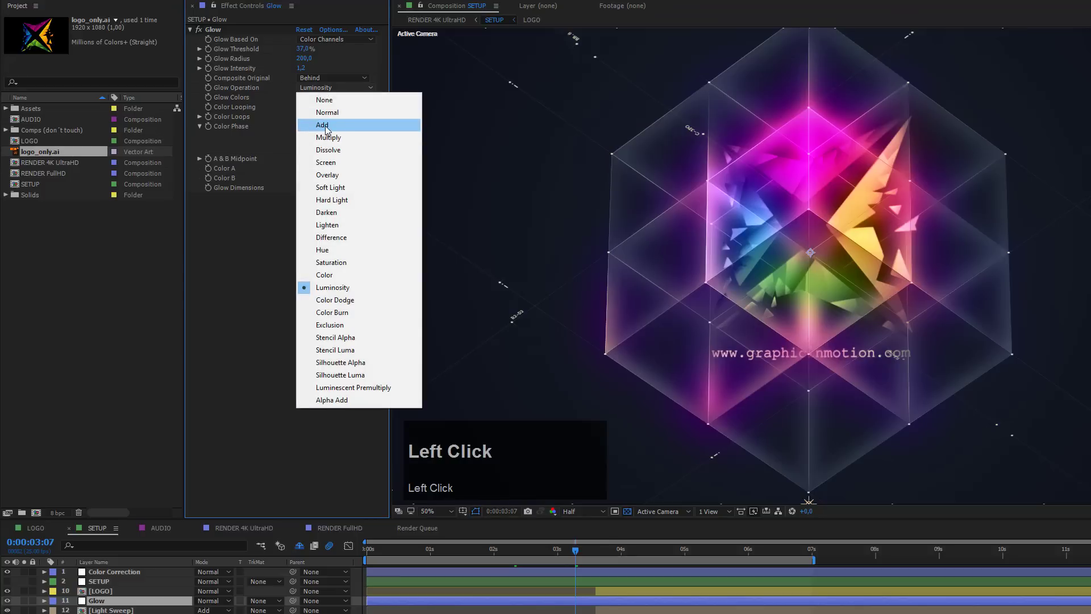
click(325, 125)
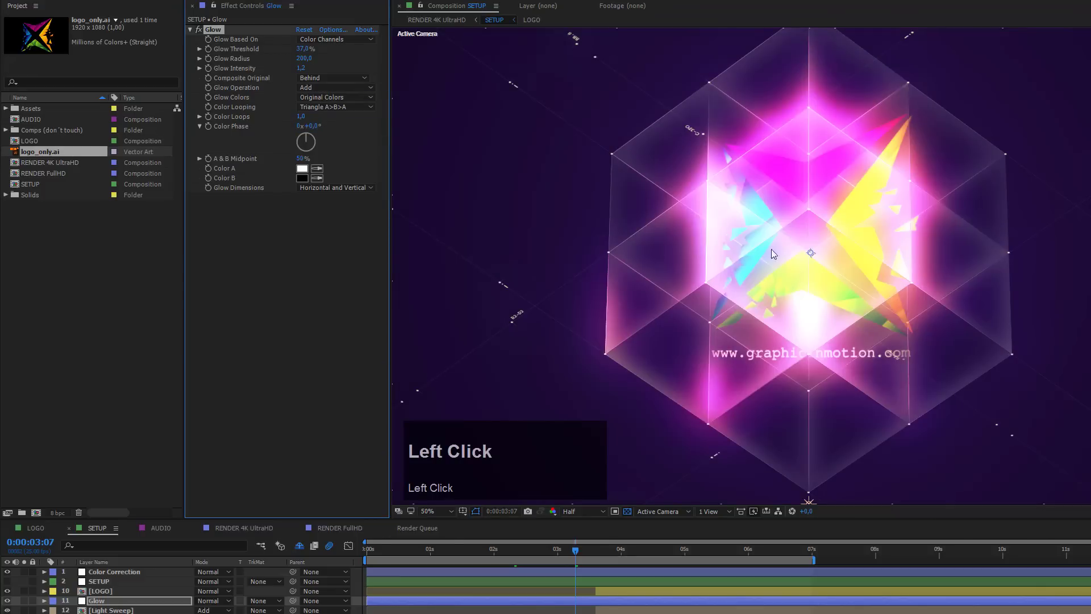
scroll(870, 219, down, 2)
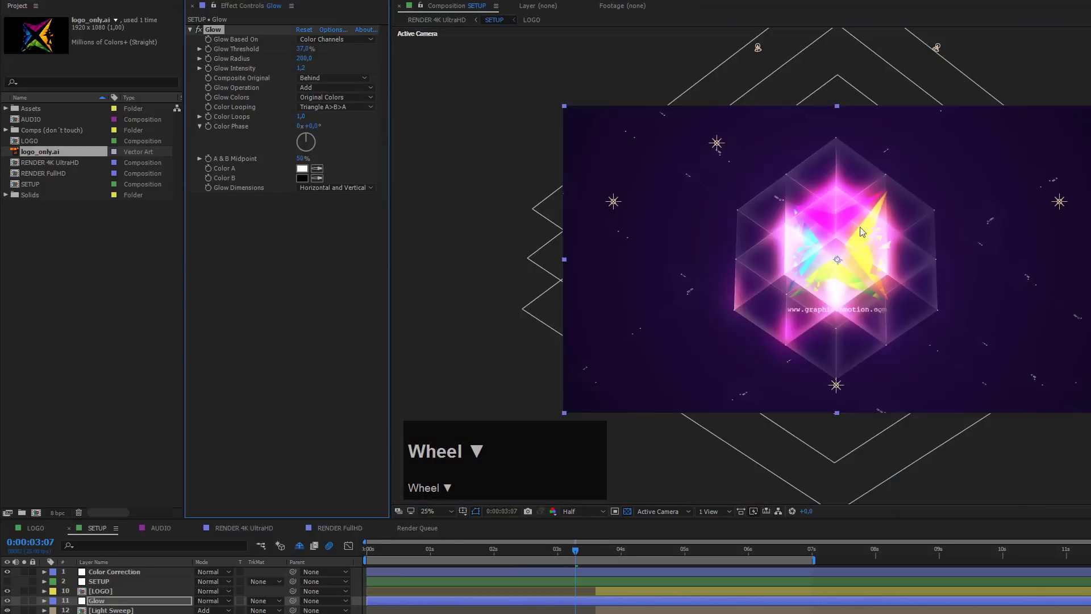
scroll(912, 180, up, 2)
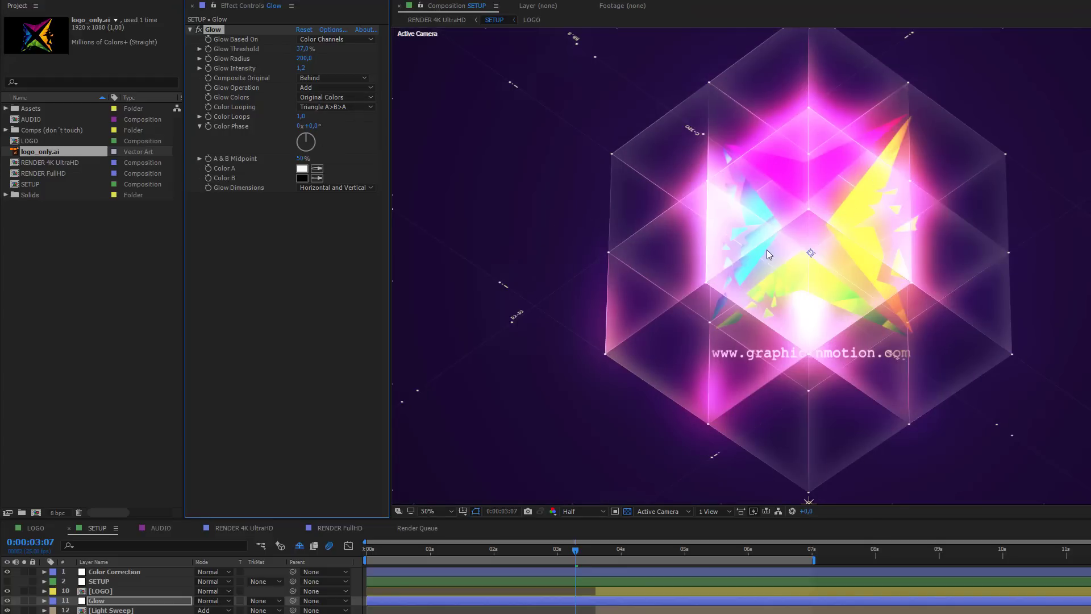
Try a Glow Threshold of 75% and check the look of the cube
click(301, 50)
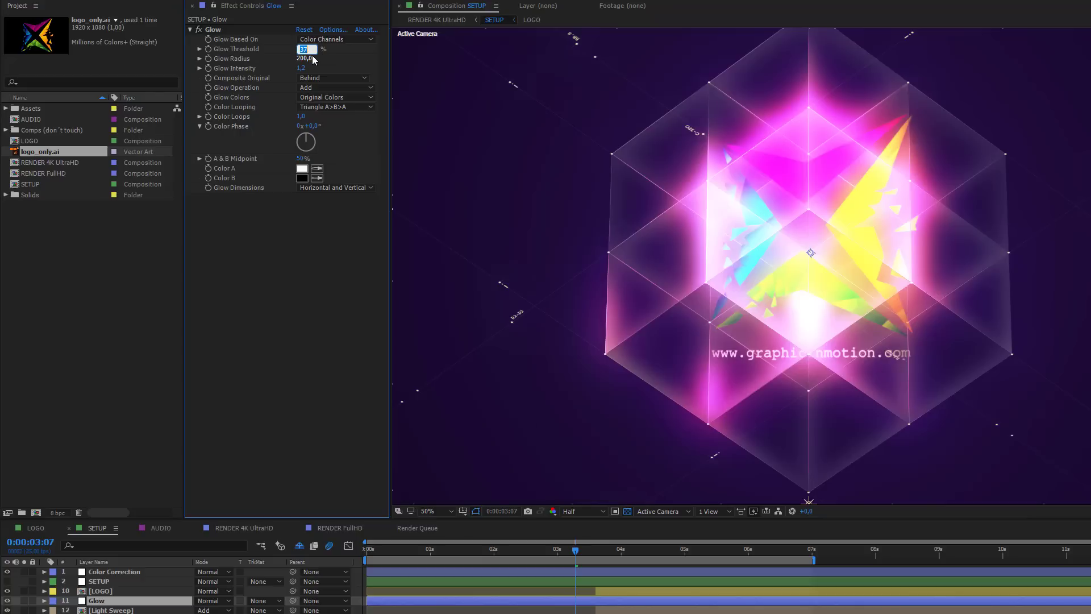
text(75)
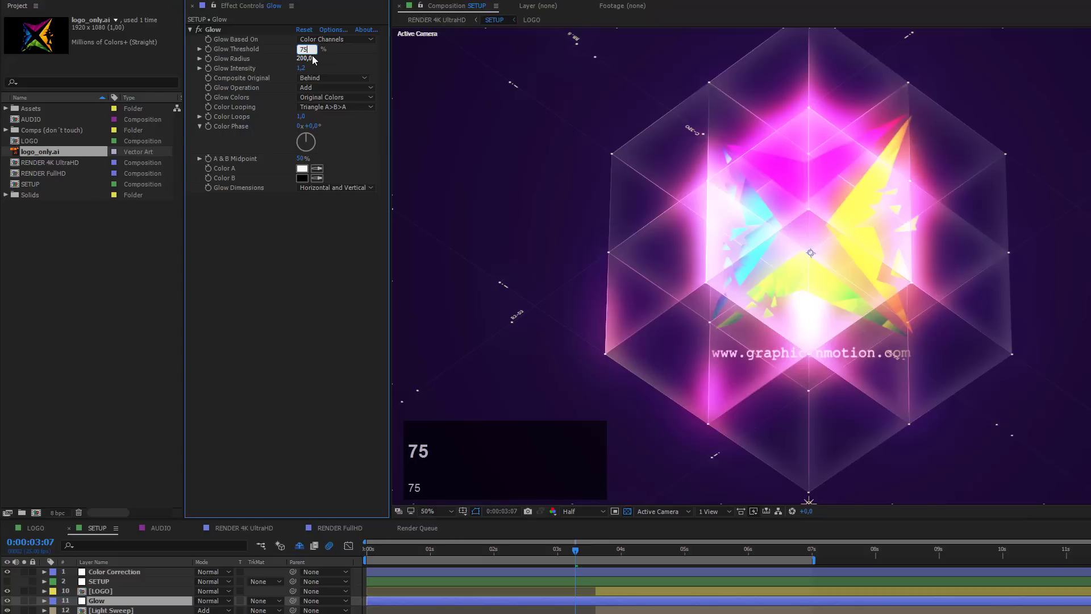
key(Return)
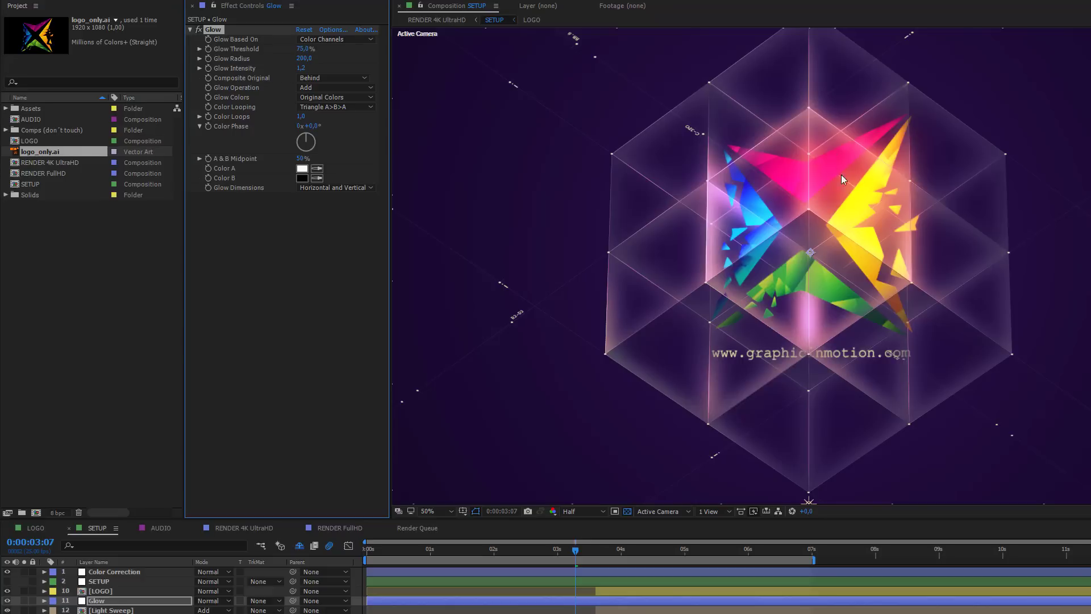
scroll(832, 162, down, 2)
scroll(868, 189, up, 1)
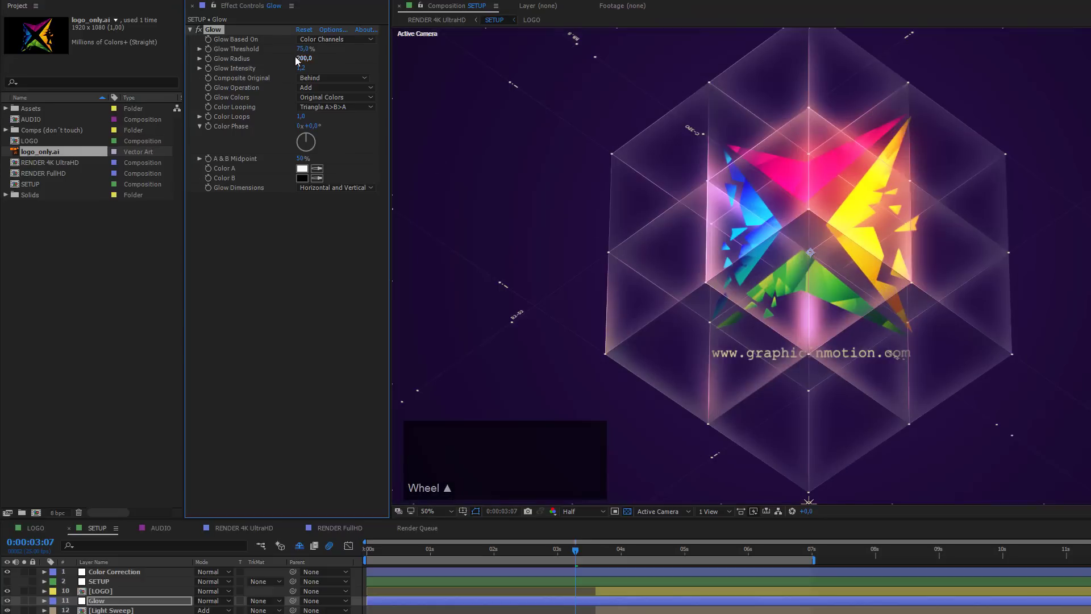
Try the Screen glow operation and undo all the test changes to the Glow effect
click(312, 88)
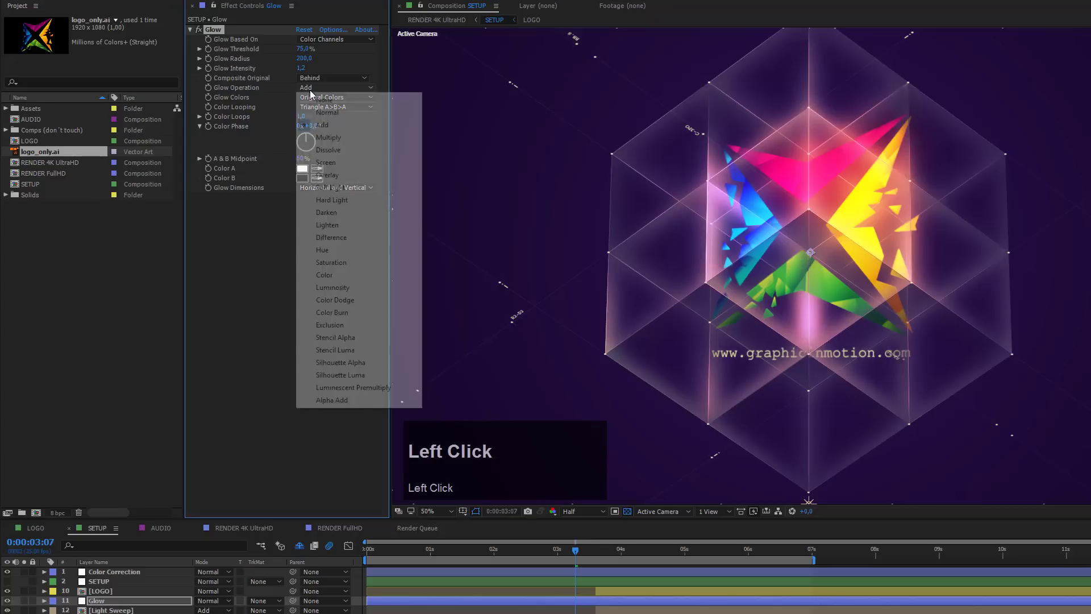
click(352, 163)
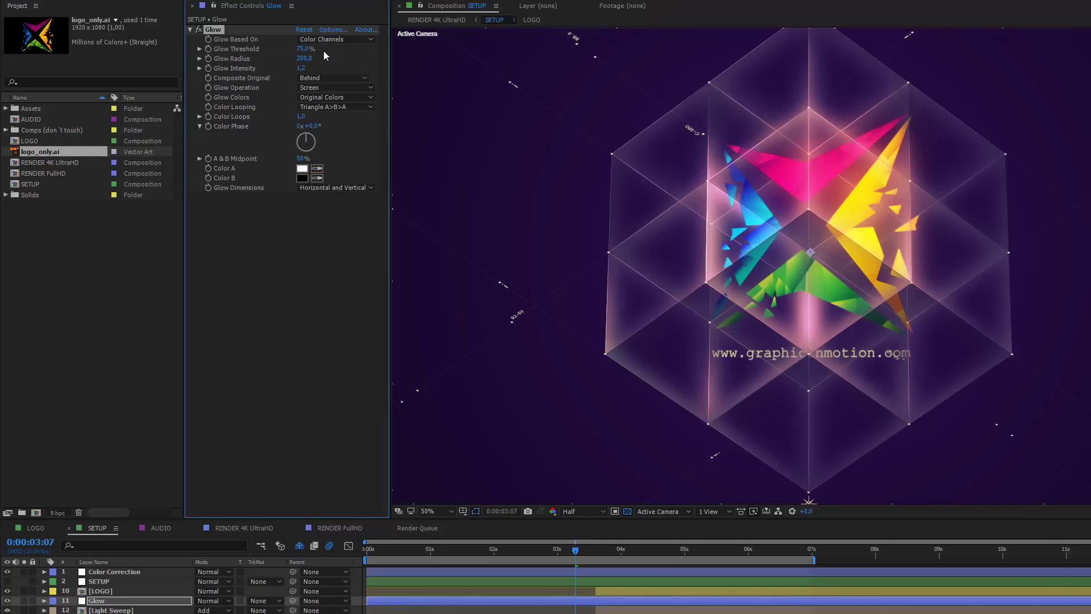
key(ctrl+z)
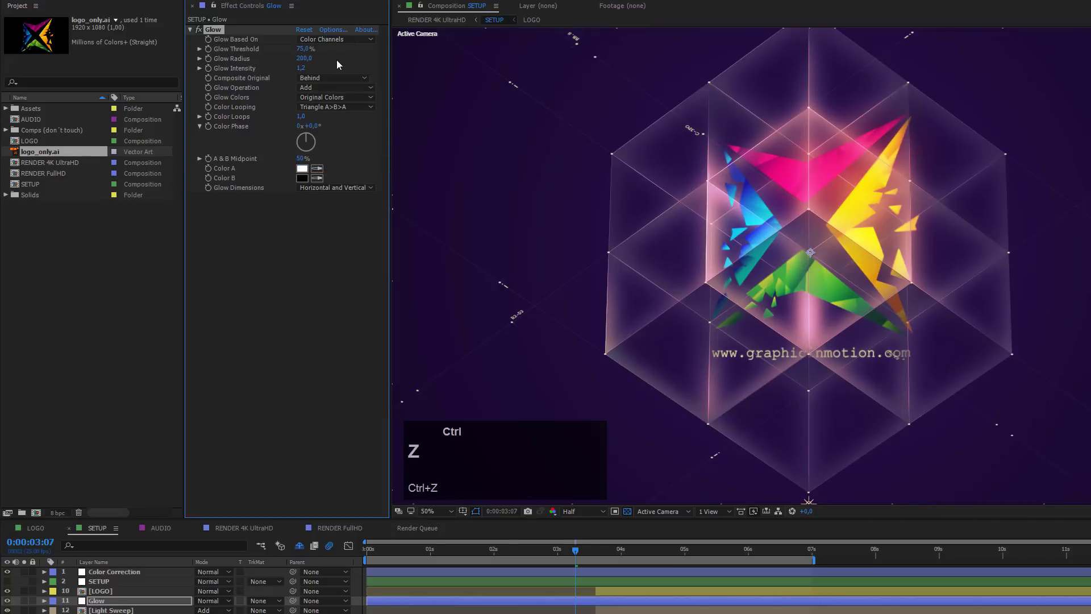
key(ctrl+z)
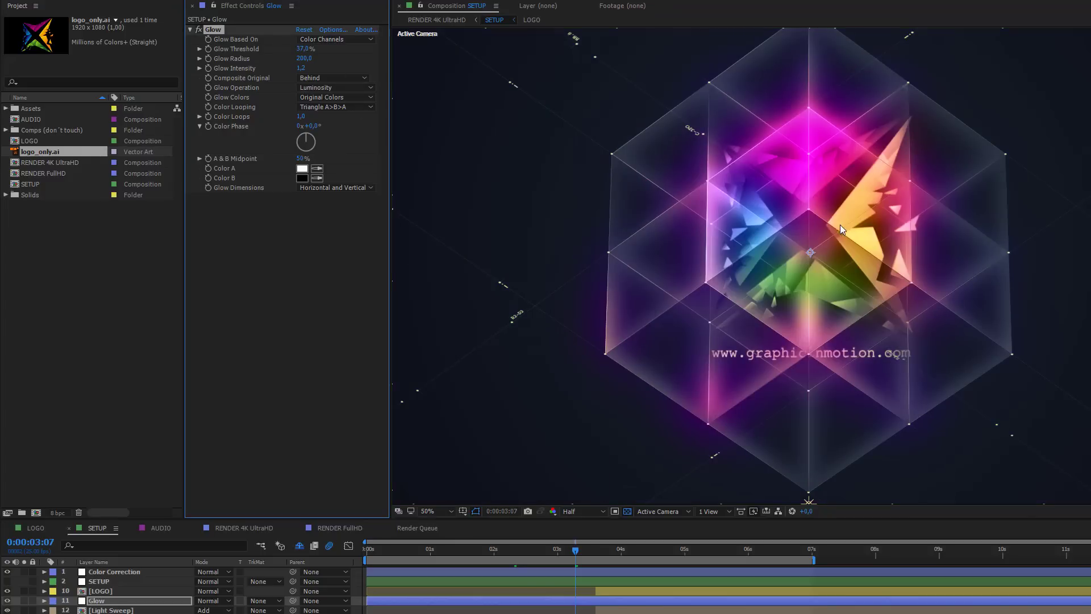
At time 0:00:02:08, try the Add glow operation with a Glow Threshold of 60% and undo both changes
drag(516, 552, 513, 551)
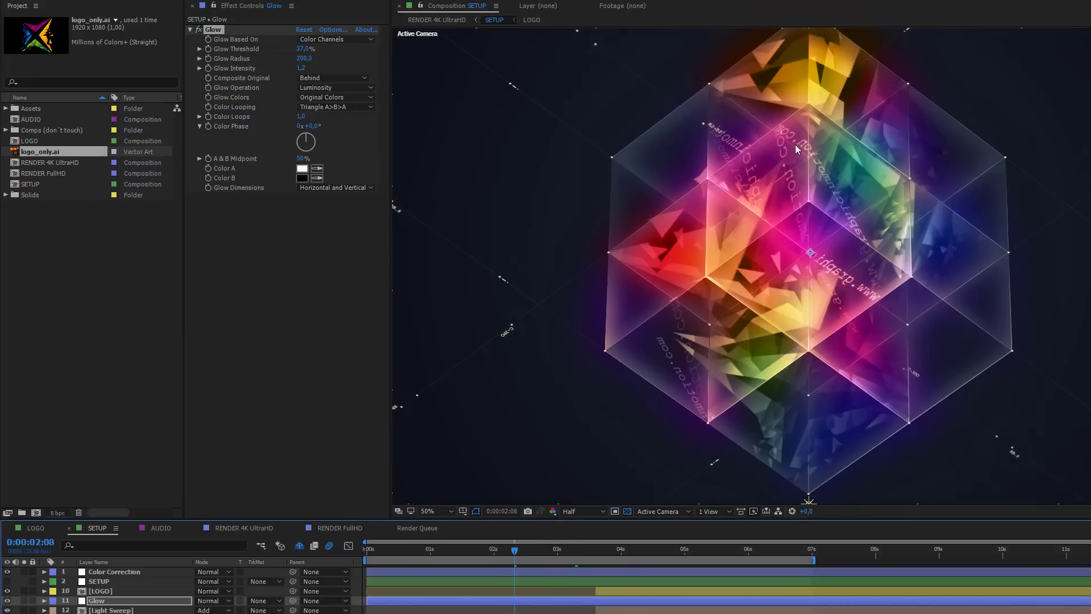
click(325, 88)
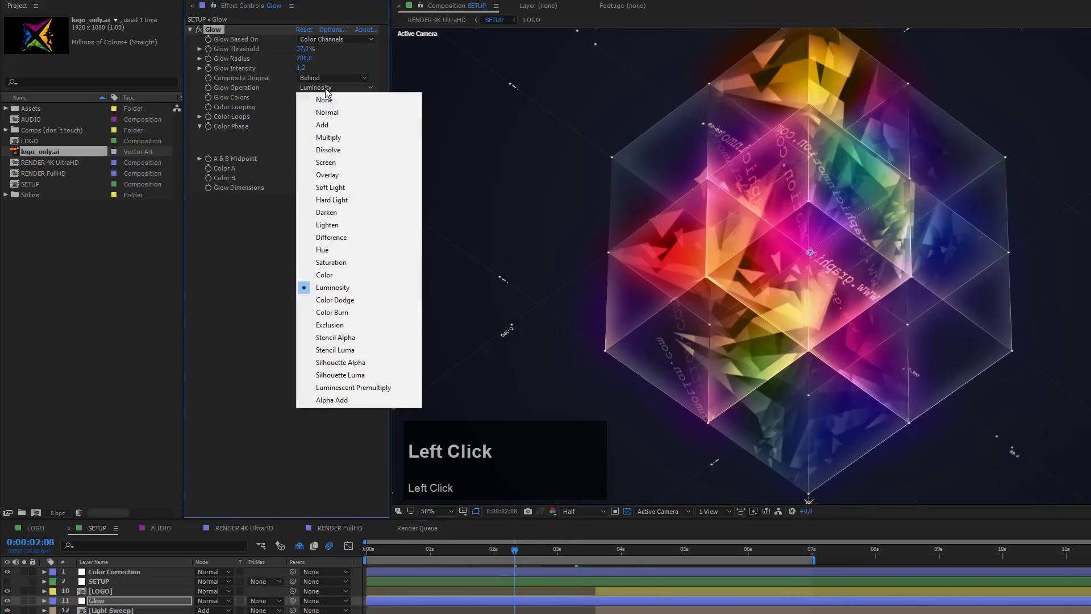
click(328, 125)
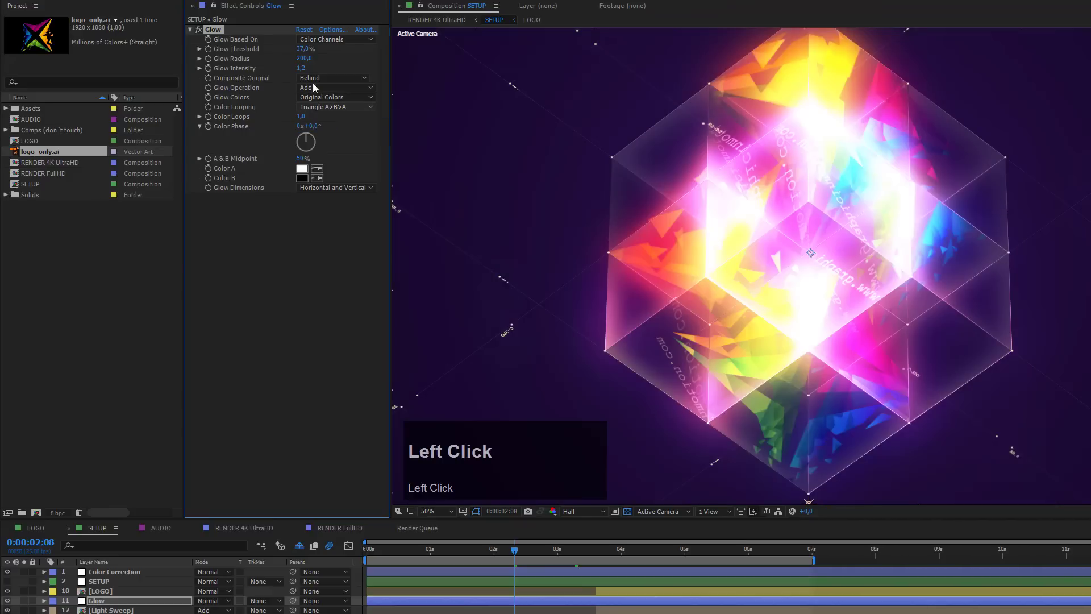
click(305, 50)
text(60)
key(Return)
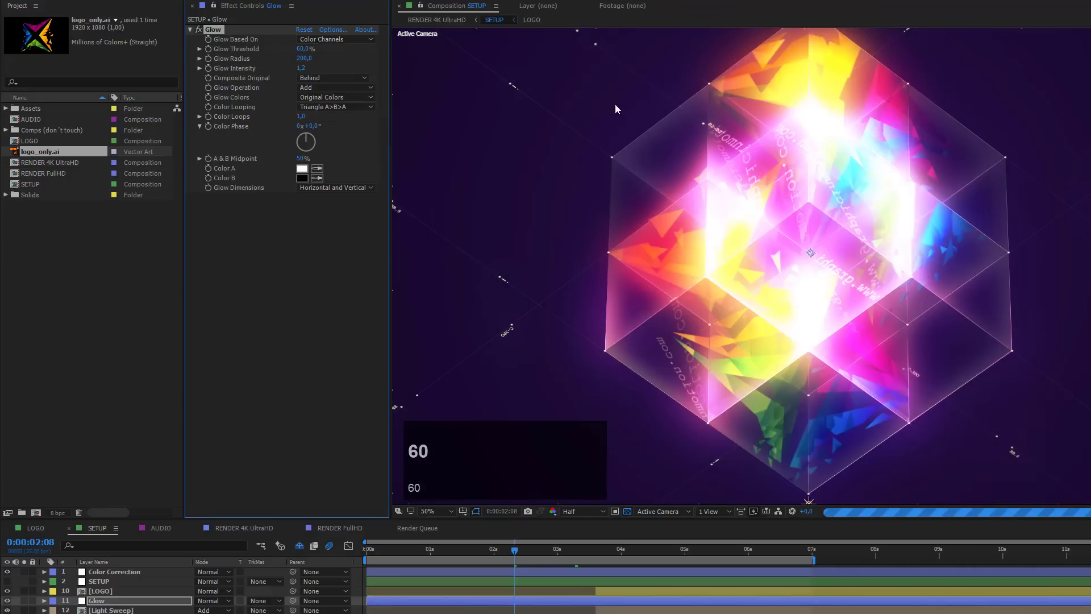
scroll(890, 232, down, 2)
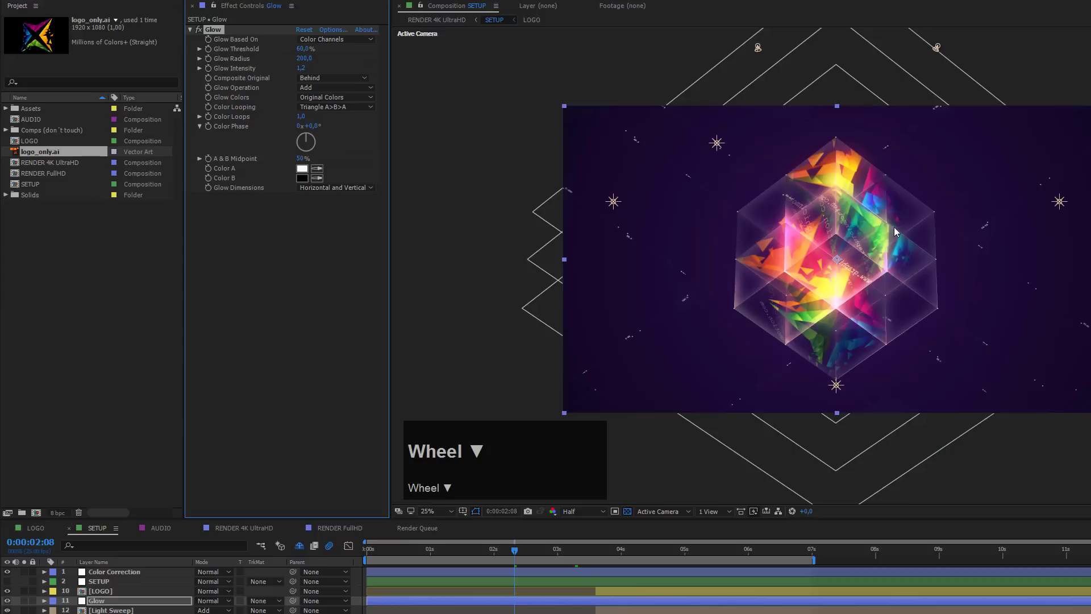
scroll(914, 242, up, 2)
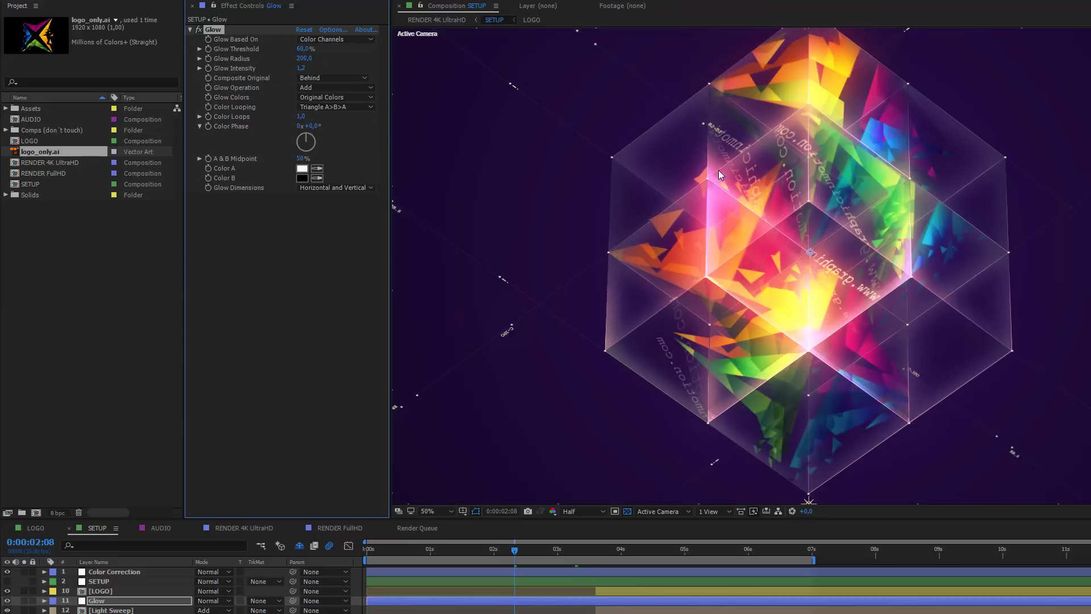
key(ctrl+z)
key(ctrl+z)
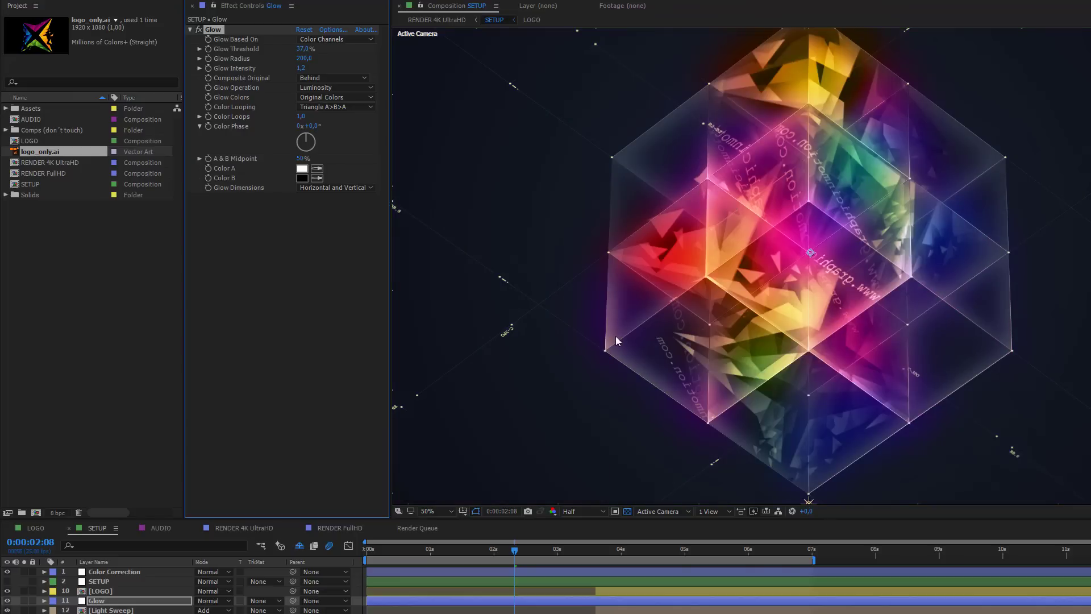
Compare the composition with the Color Correction layer's Curves effect switched off and on again
click(110, 572)
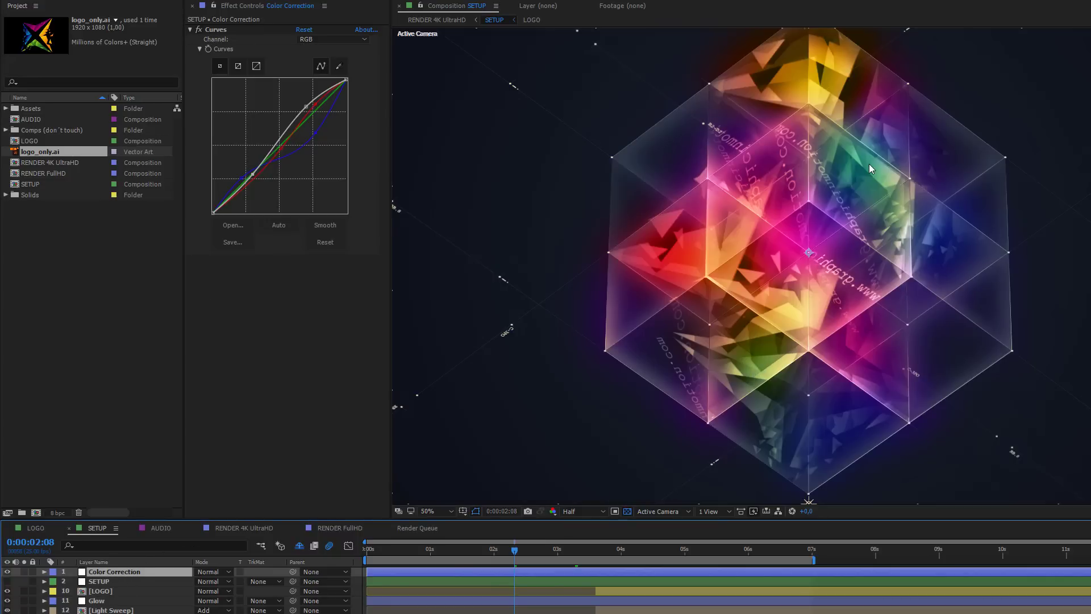
click(199, 29)
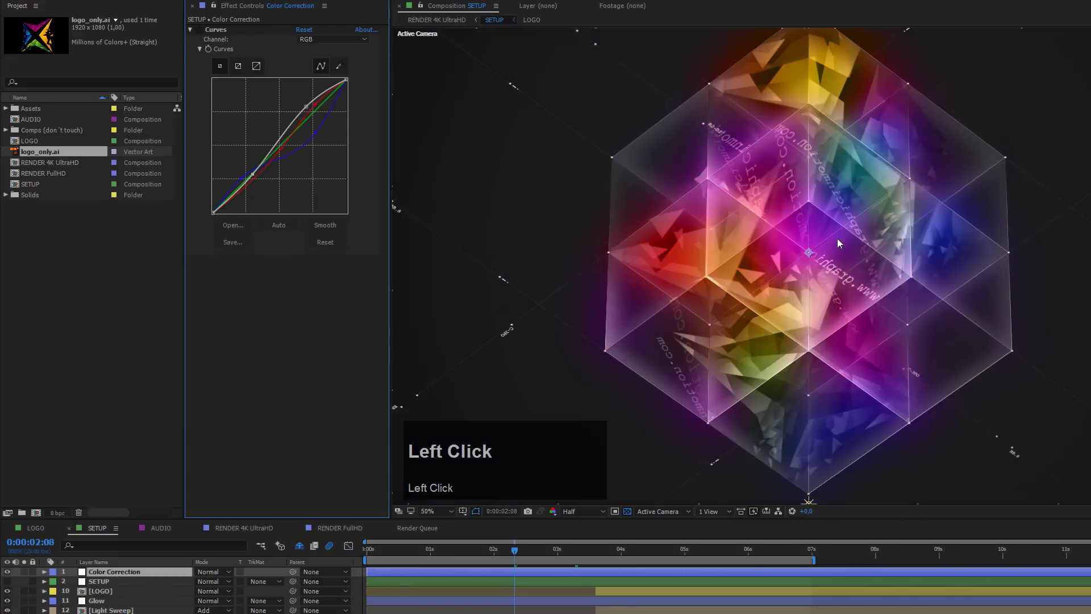
scroll(856, 245, down, 2)
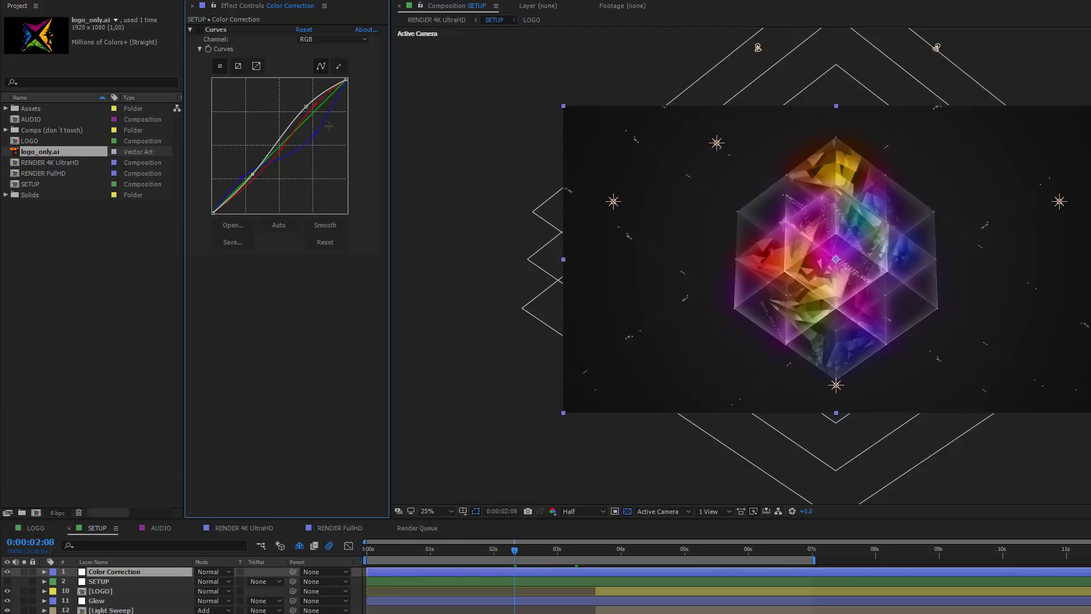
scroll(863, 266, up, 2)
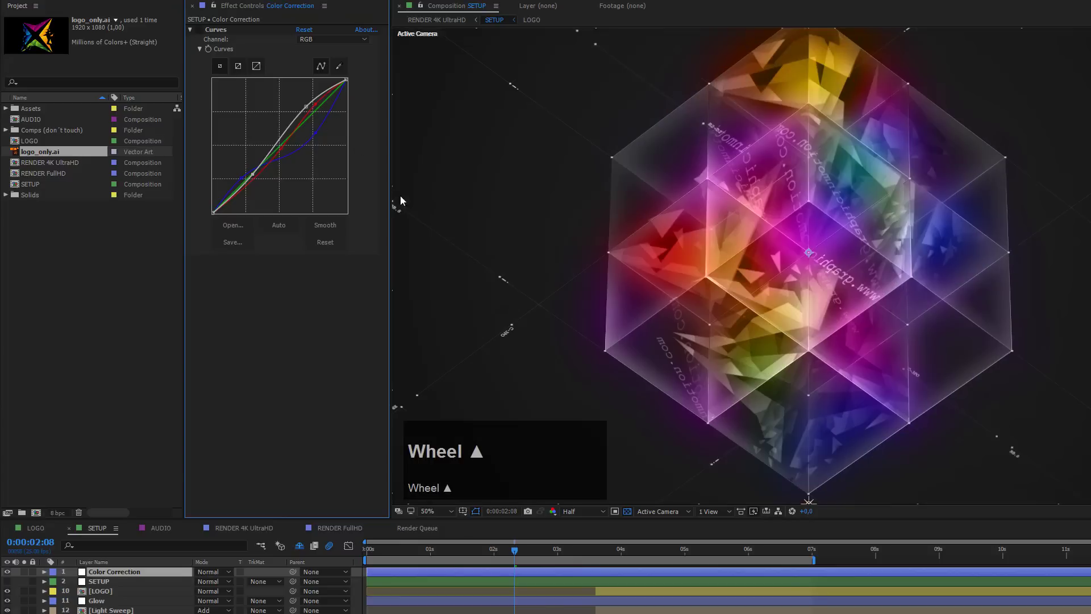
click(199, 30)
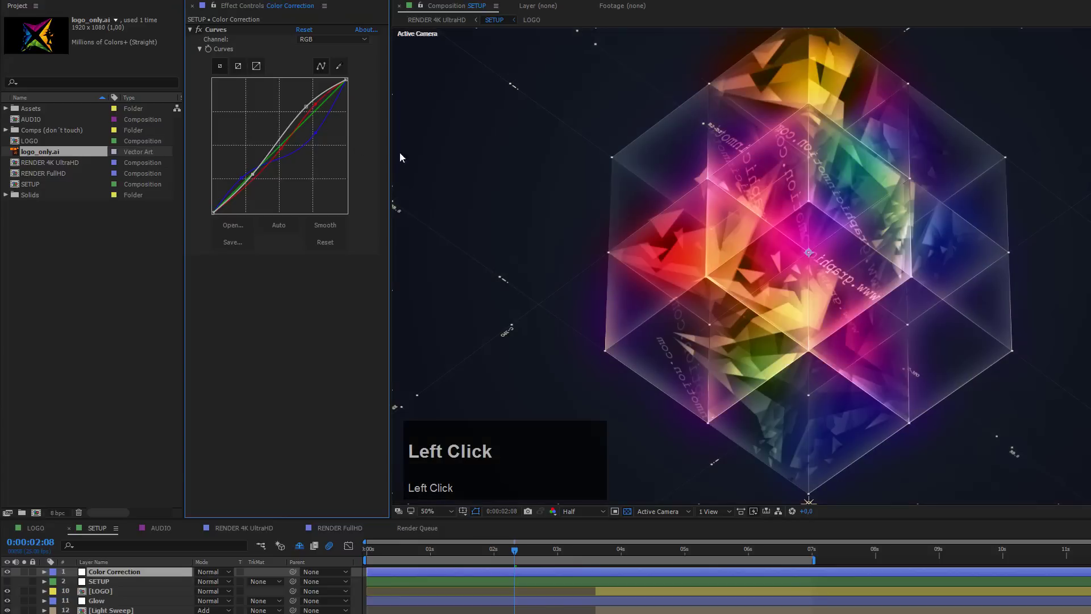
Raise the upper part of the Blue channel curve in the Color Correction layer's Curves effect
click(329, 40)
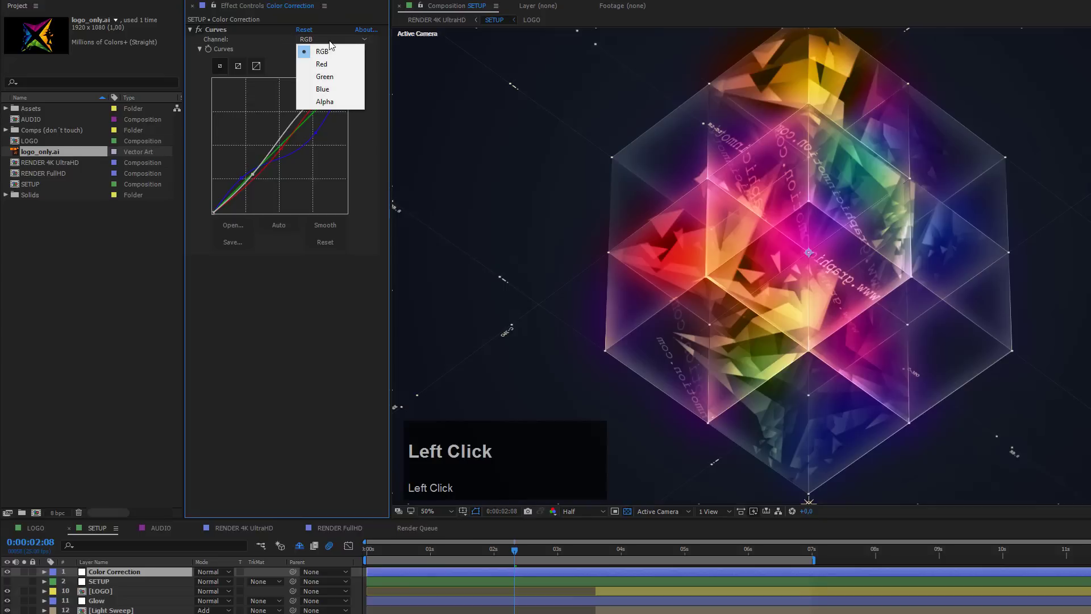
click(333, 87)
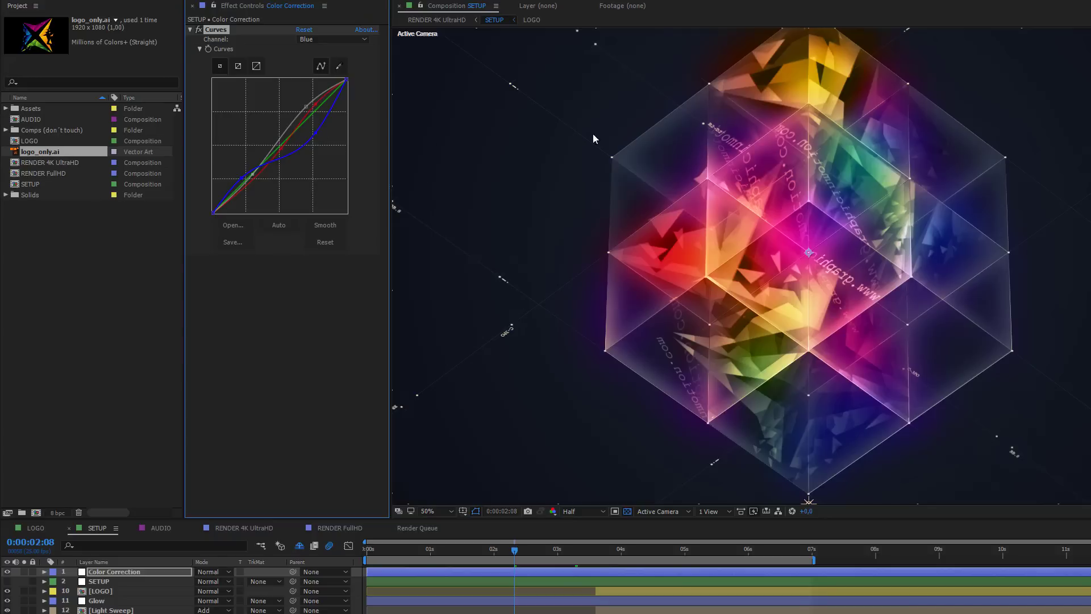
drag(316, 134, 296, 118)
Bend the Red channel curve downward in the midtones and highlights of the Curves effect
click(333, 40)
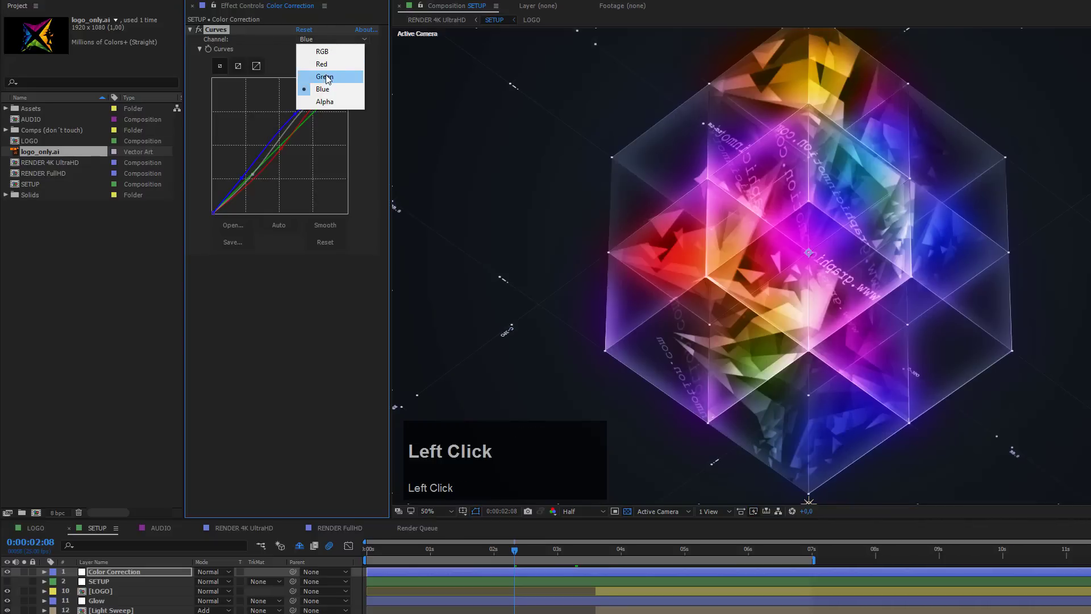
click(329, 66)
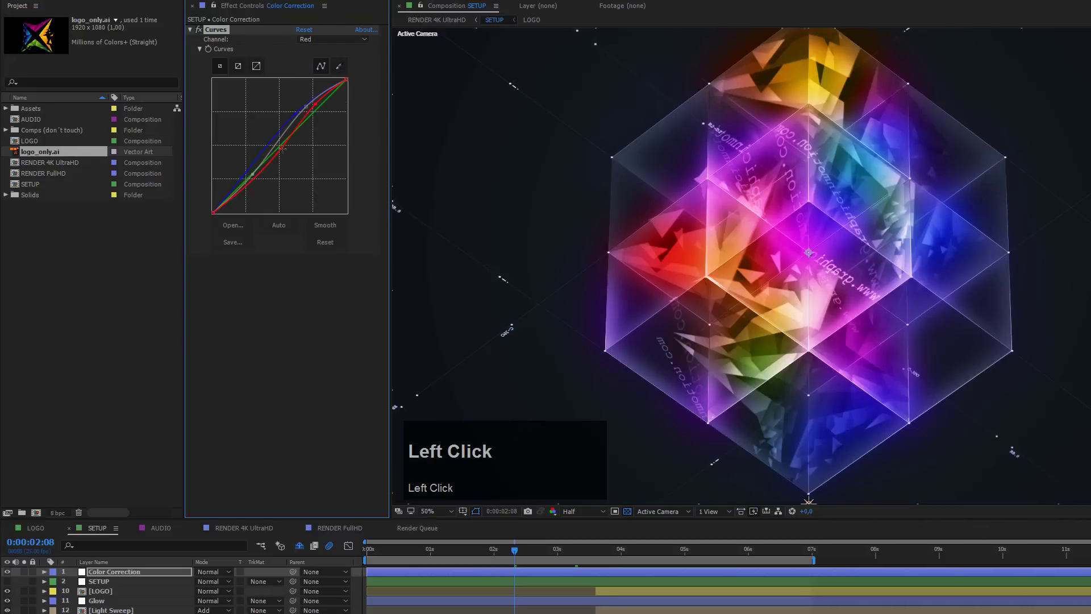
drag(314, 107, 325, 116)
drag(281, 150, 287, 163)
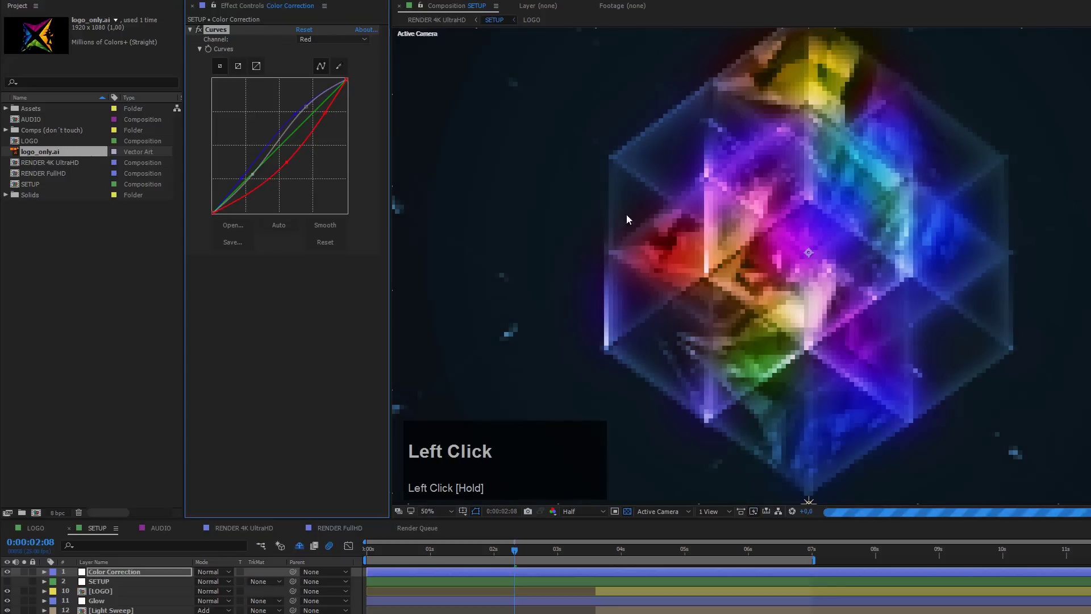
Check the adjusted color grading by temporarily disabling the Curves effect and re-enabling it
scroll(878, 231, down, 1)
scroll(877, 232, up, 1)
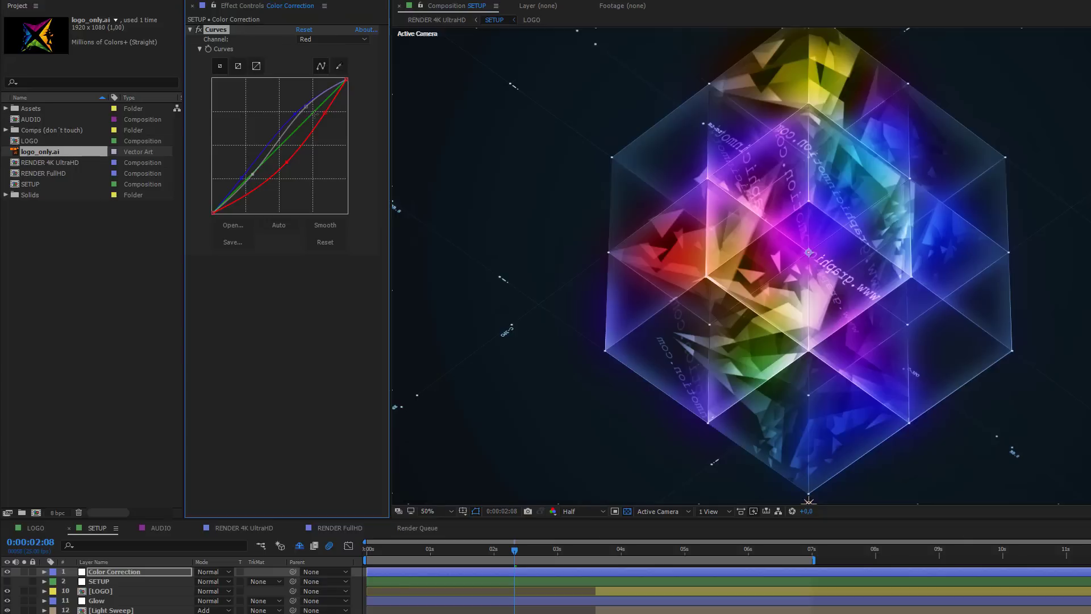
click(199, 30)
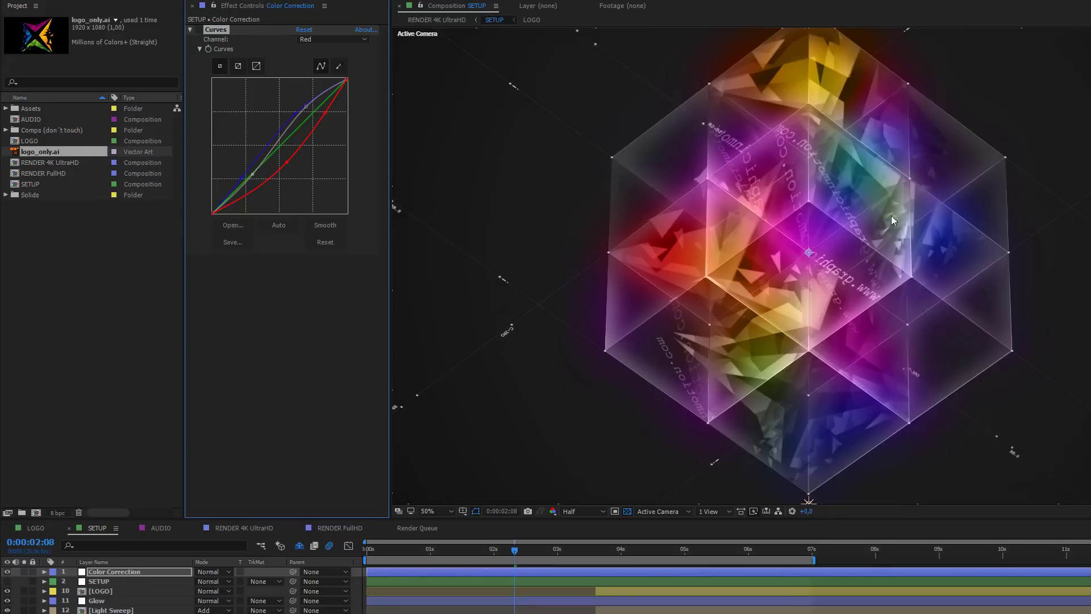
click(199, 29)
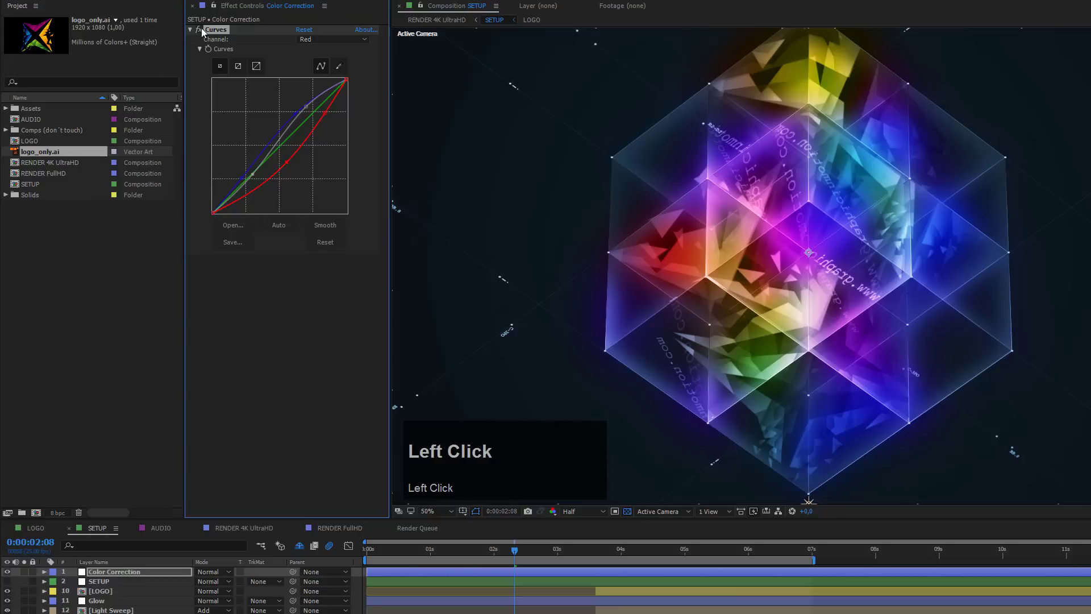
Open the AUDIO composition and set its current time to 0:00:00:00
click(162, 527)
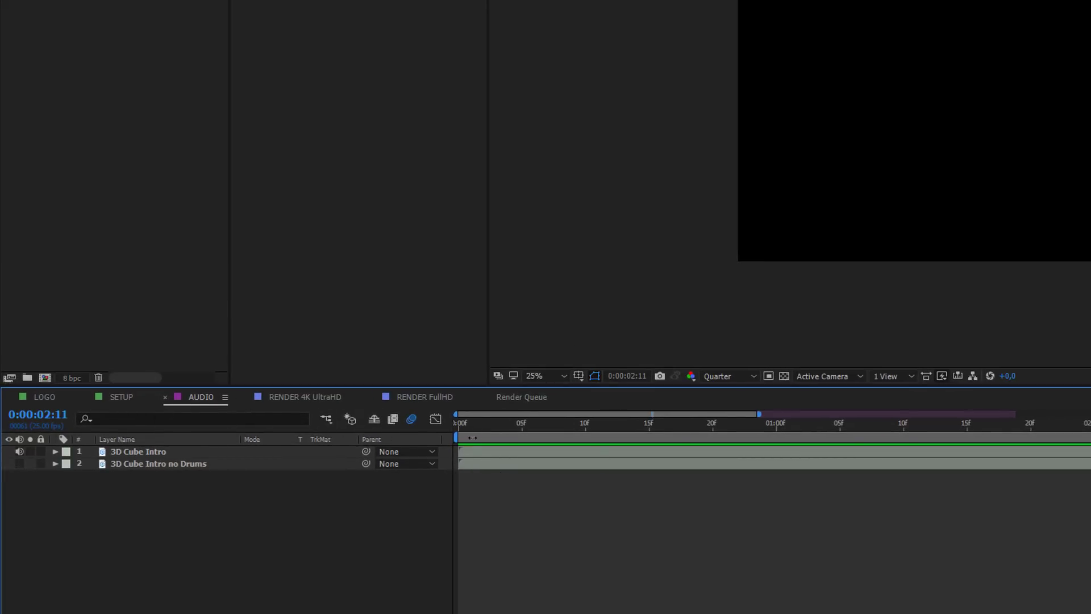
drag(477, 429, 455, 429)
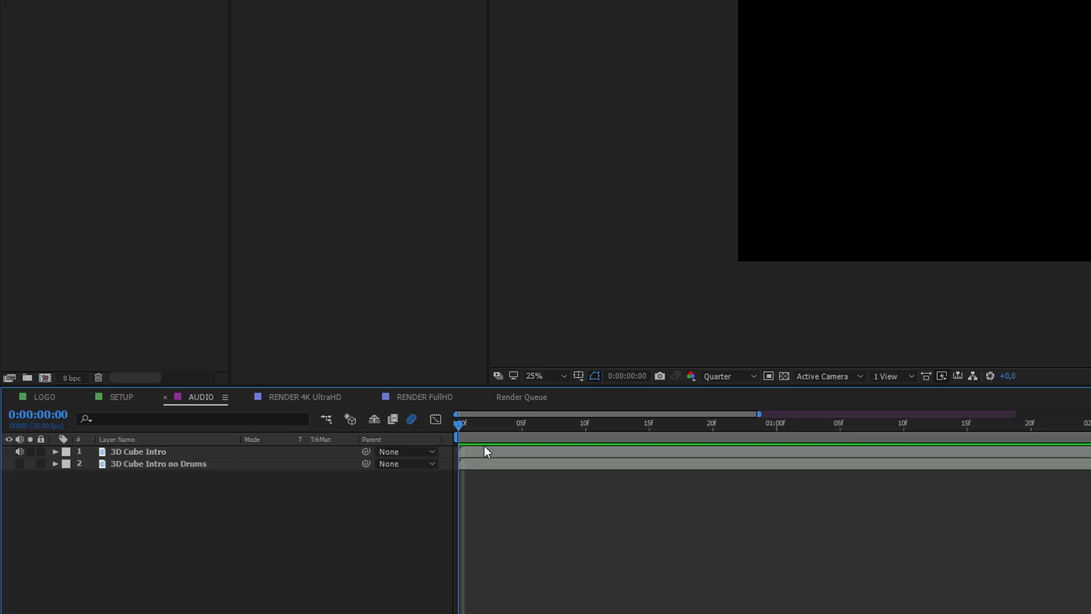
Preview the 3D Cube Intro soundtrack and its version without drums, leaving only the 3D Cube Intro layer's audio enabled
key(KP_Decimal)
click(19, 465)
key(space)
click(19, 464)
click(20, 452)
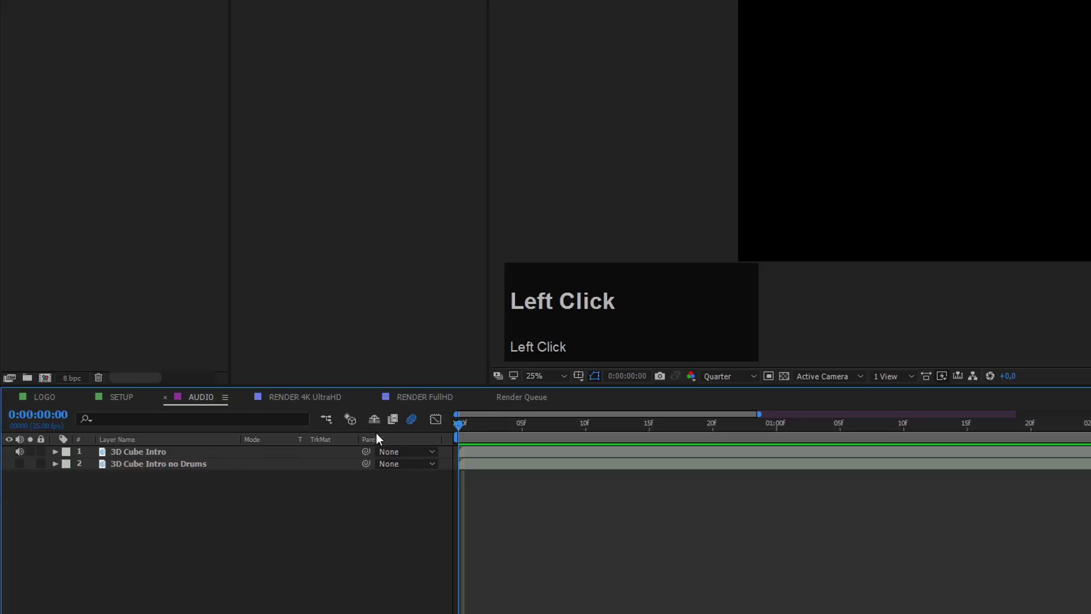
Compare the RENDER 4K UltraHD and RENDER FullHD compositions and their project details, and view the whole frame of SETUP
click(320, 397)
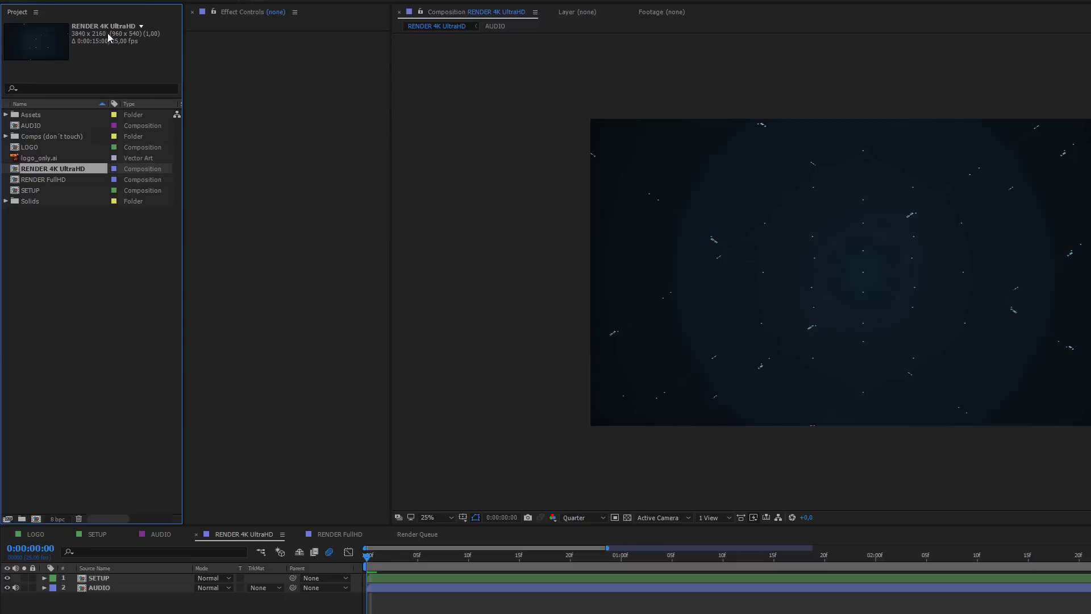
click(335, 535)
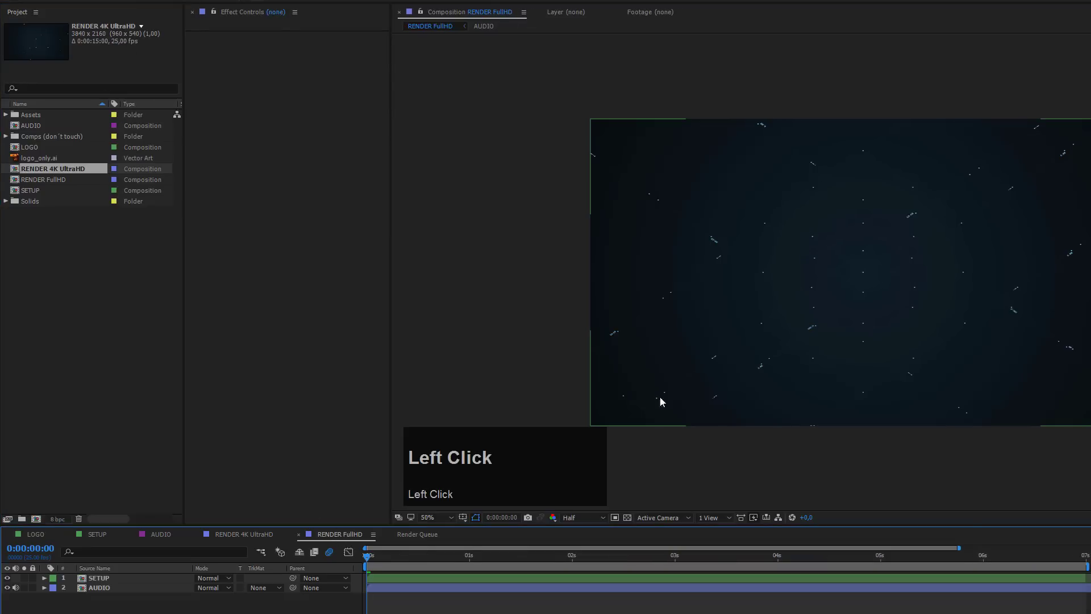
click(60, 179)
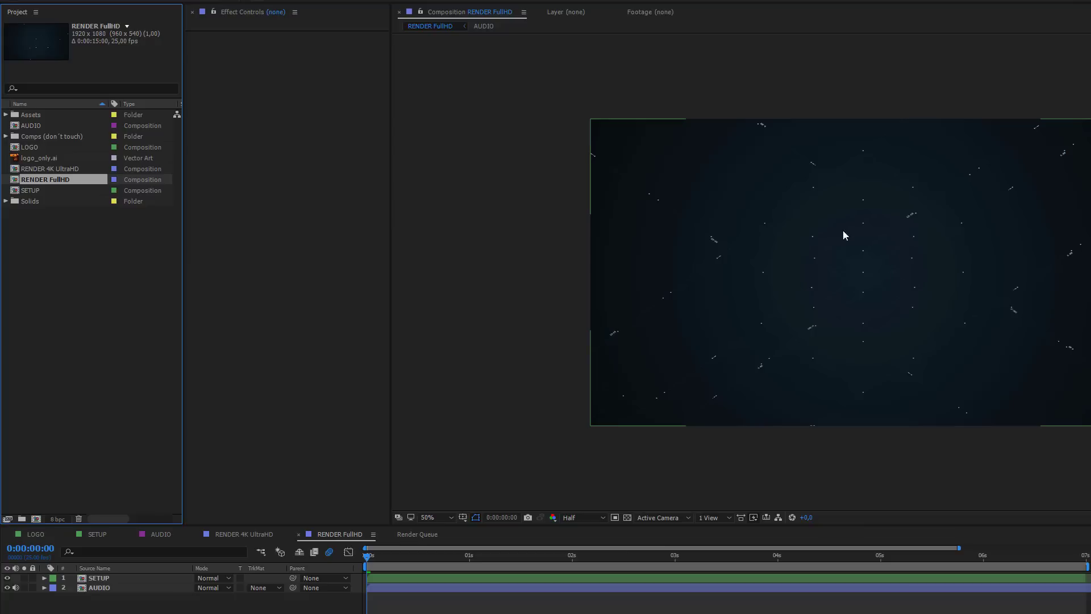
click(250, 540)
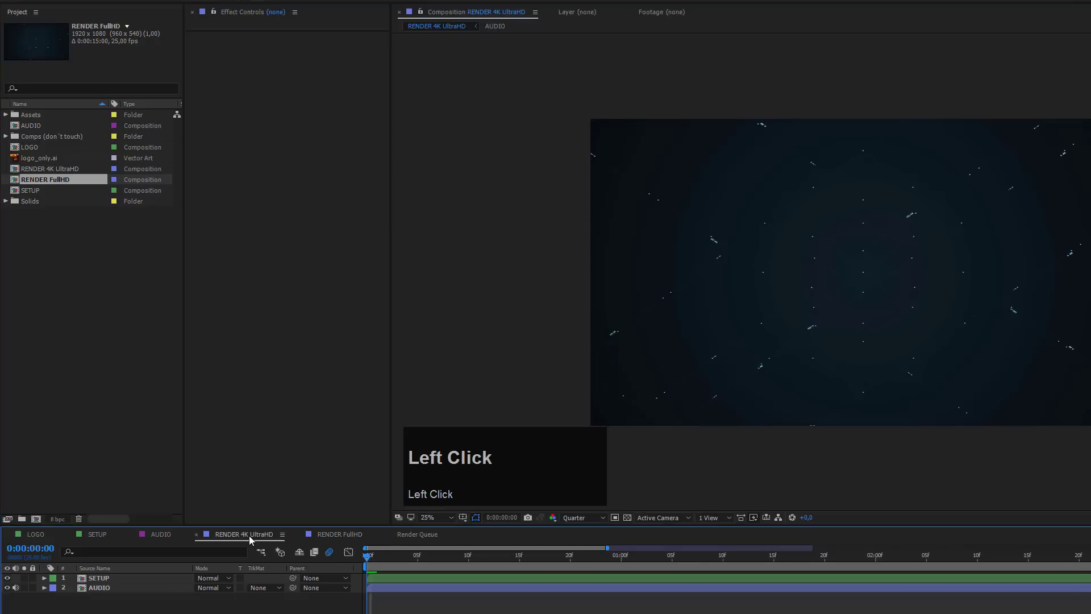
click(354, 541)
click(109, 537)
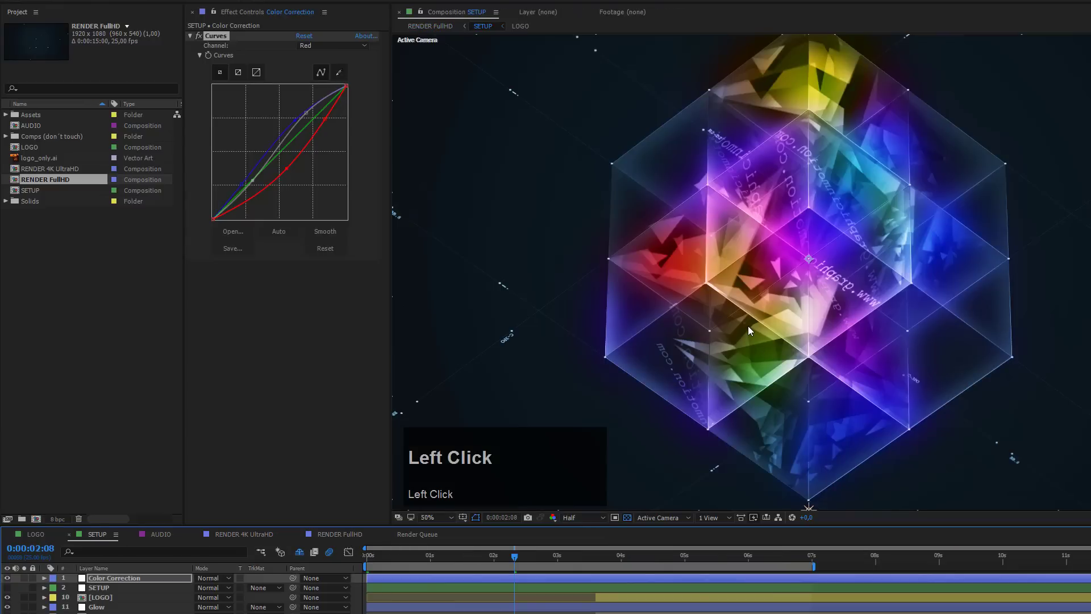
scroll(731, 326, down, 2)
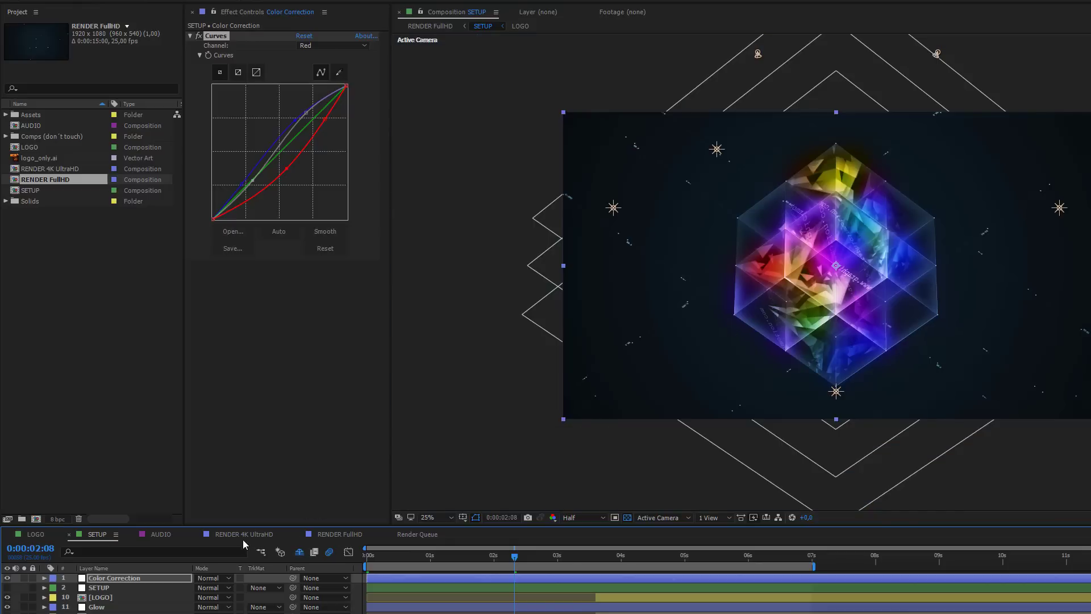
Open the RENDER FullHD composition and set its current time to 0:00:02:00
click(340, 534)
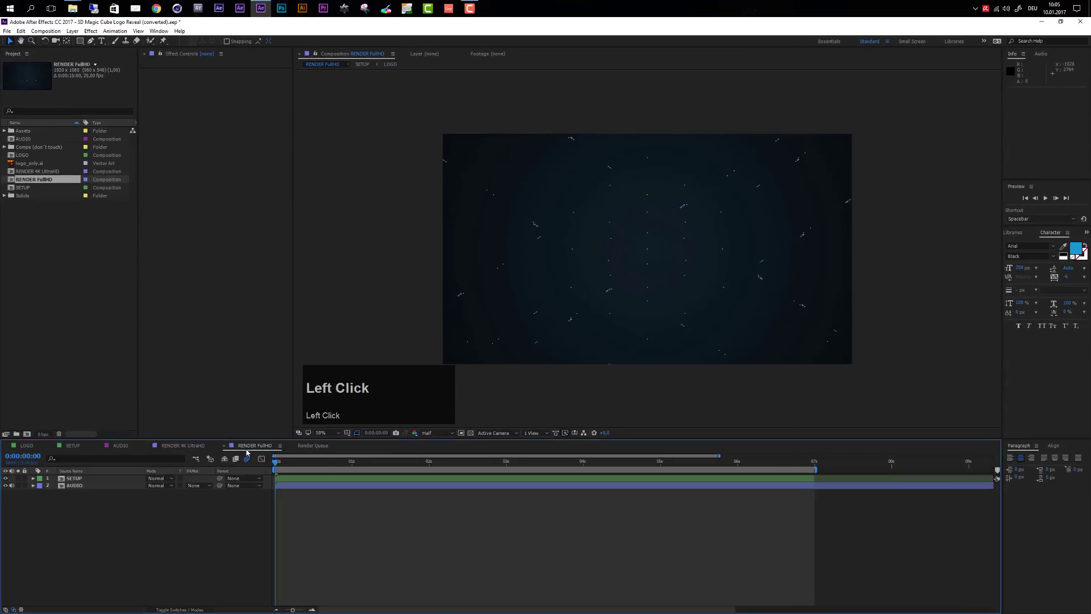
click(429, 467)
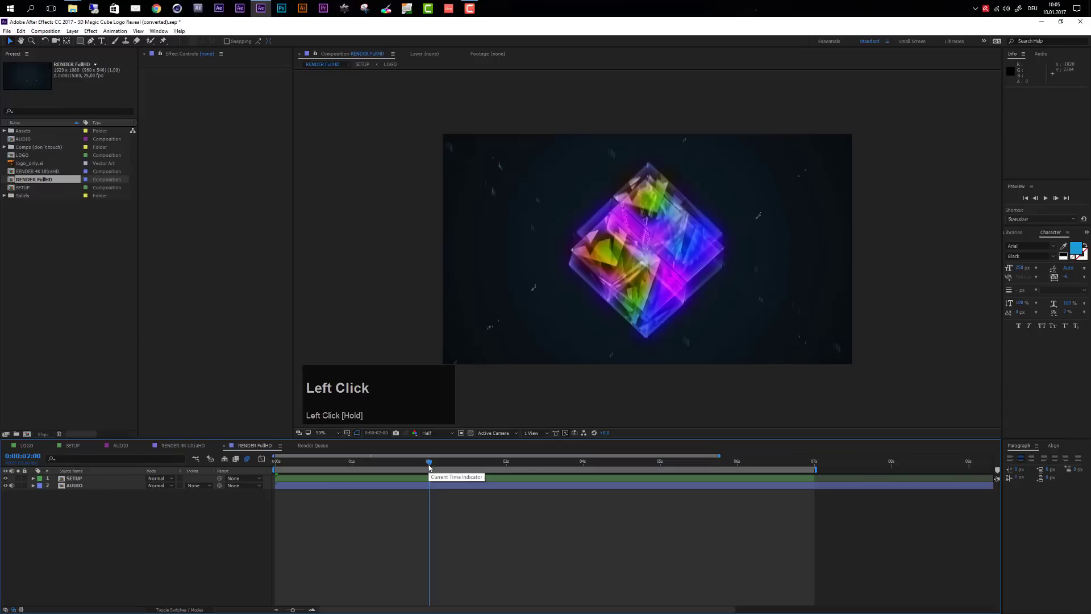